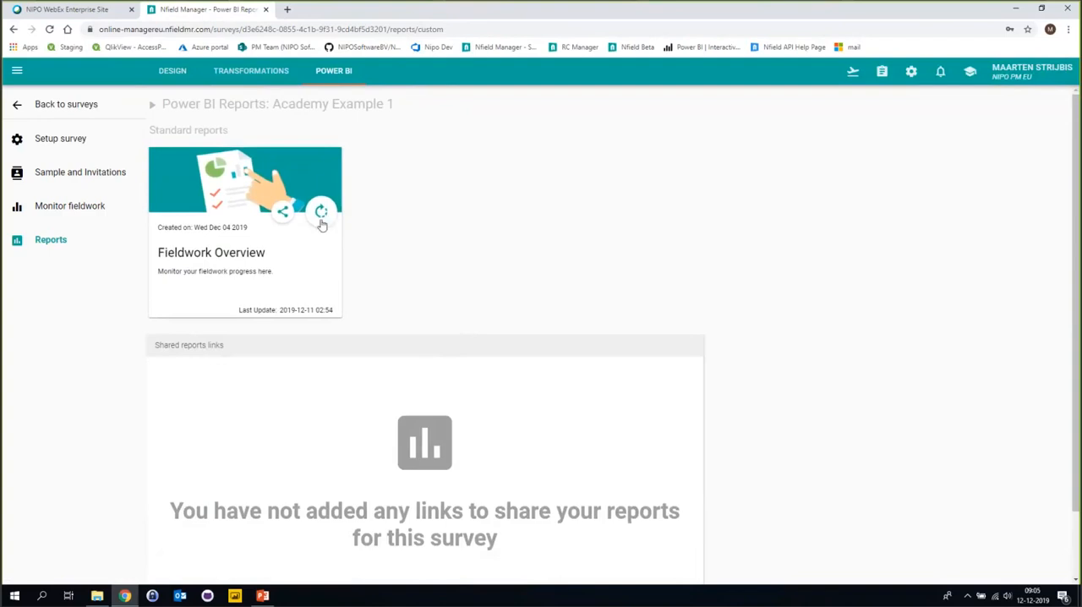
Open the Fieldwork Overview report and examine the charts on its Intro and Drop off pages.
left_click(296, 259)
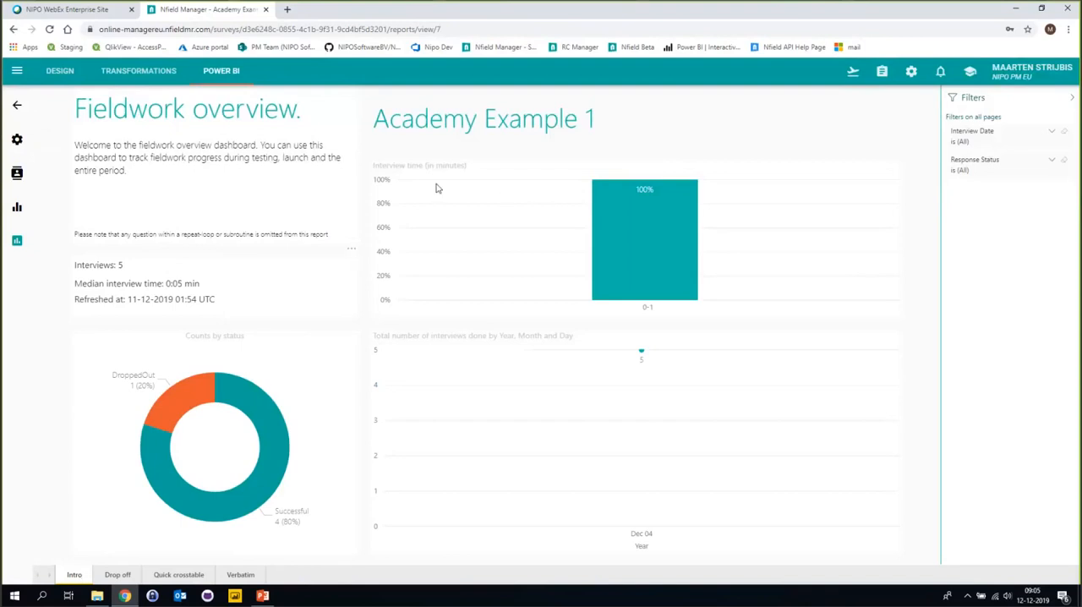
mouse_move(269, 428)
mouse_move(679, 376)
mouse_move(601, 214)
left_click(110, 577)
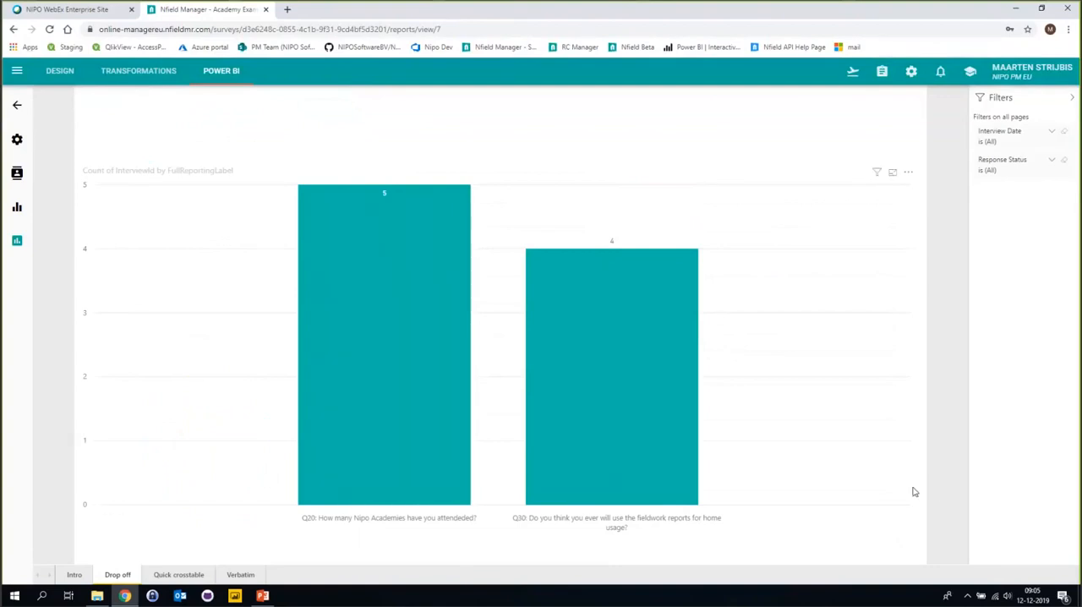
mouse_move(402, 203)
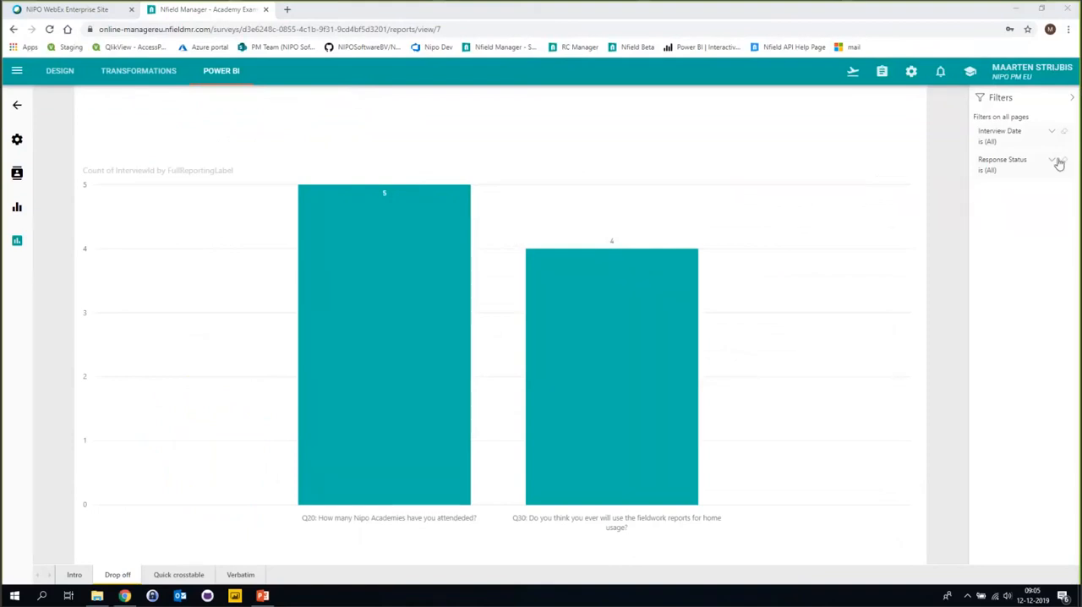
Filter the Drop off chart to the DroppedOut response status, and clear that filter after viewing it.
left_click(1004, 167)
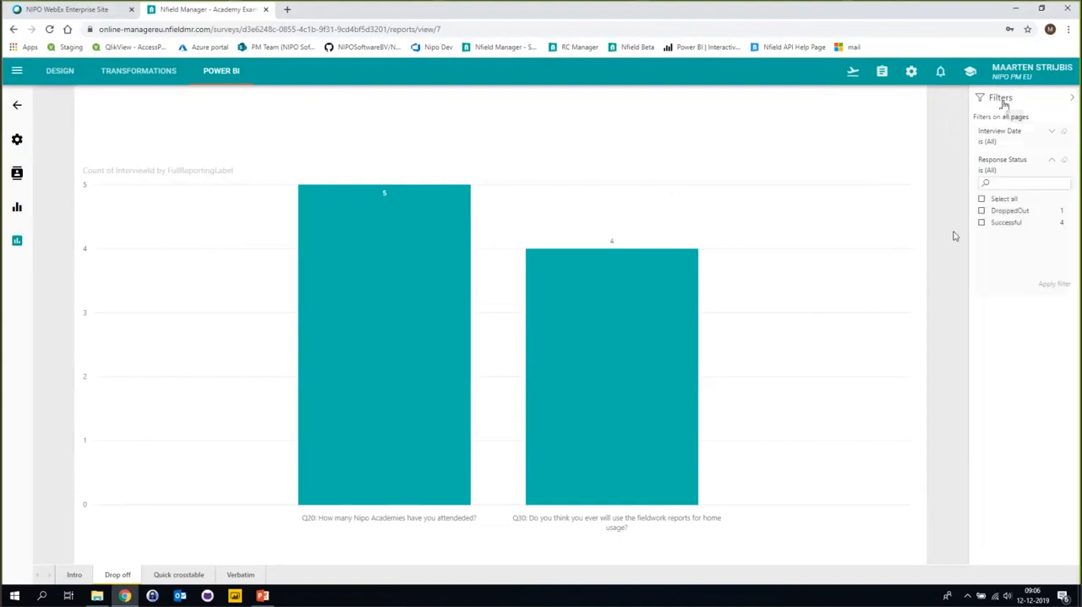
left_click(983, 212)
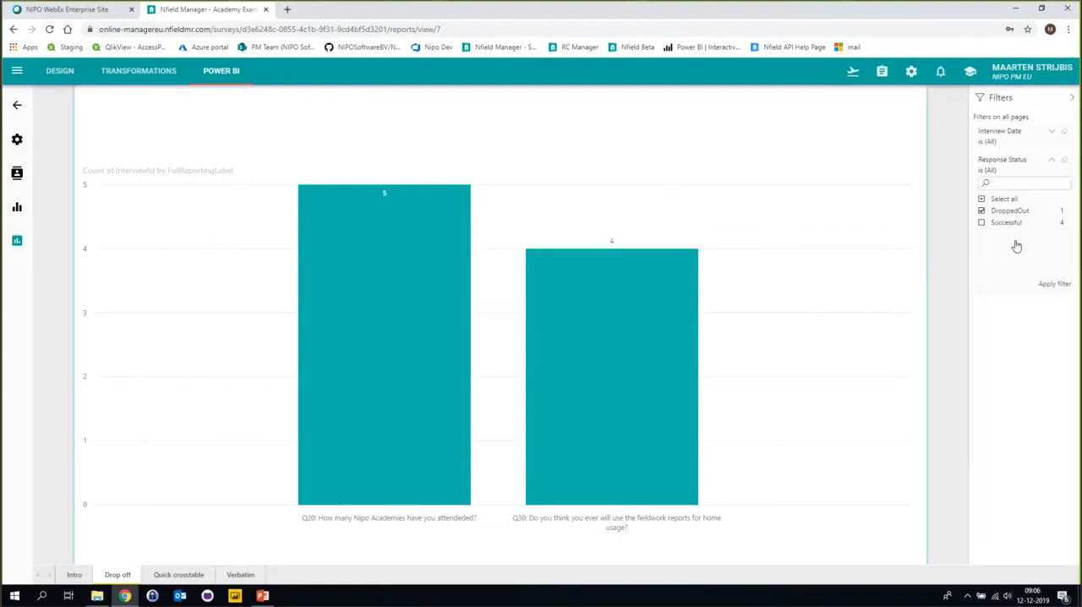
left_click(1055, 284)
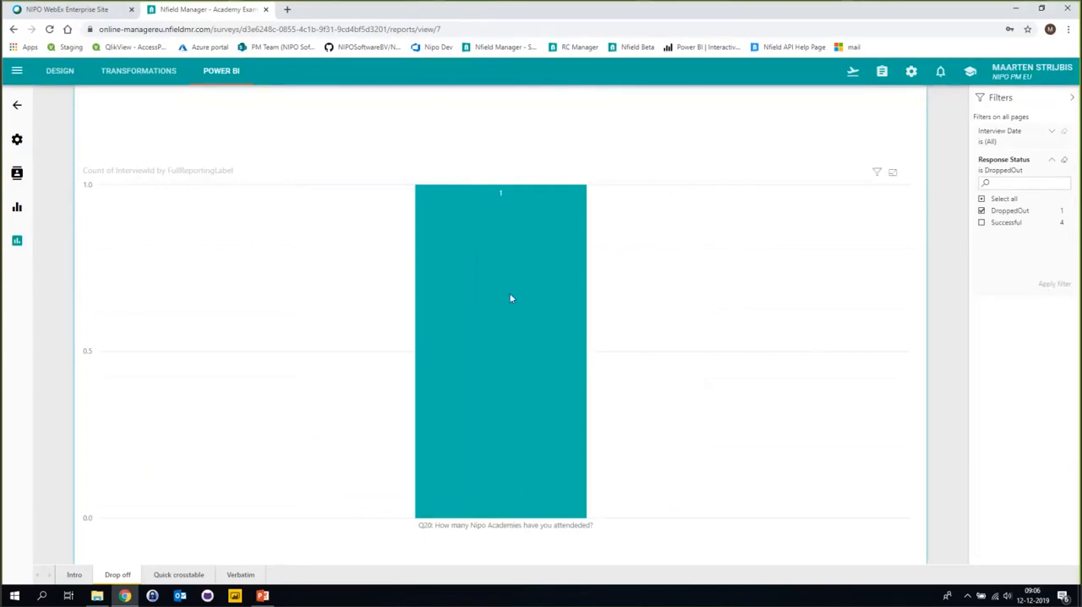
mouse_move(473, 231)
left_click(982, 211)
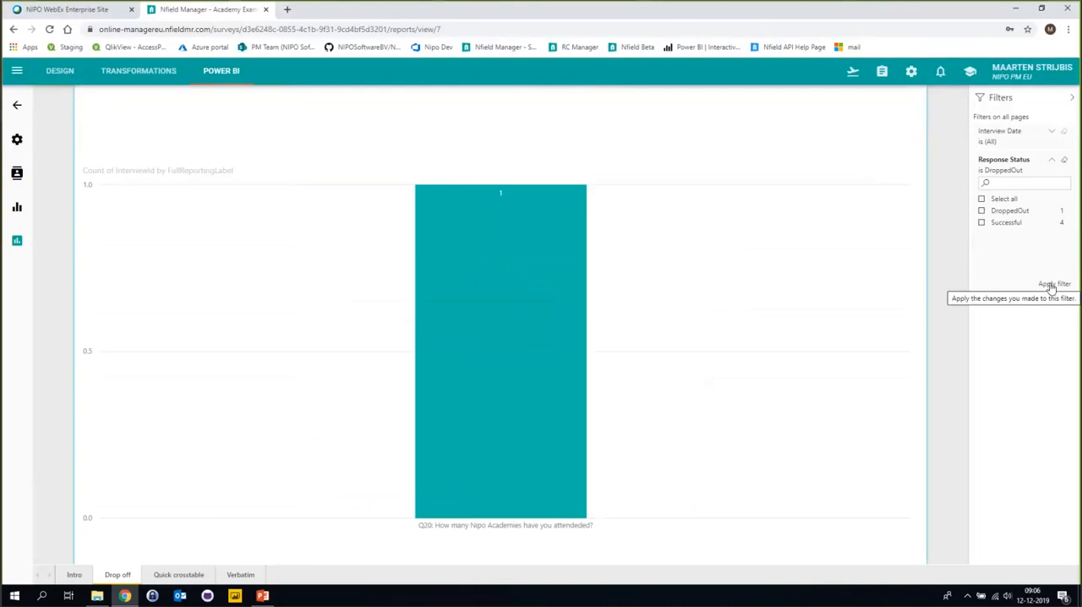
left_click(1053, 287)
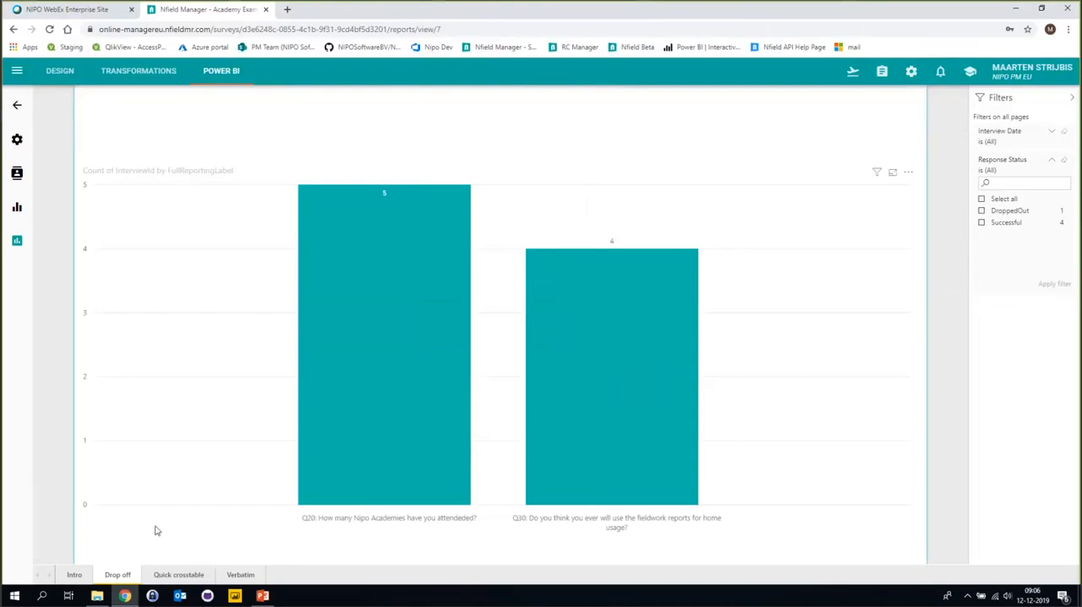
Open the Quick crosstable page and view the questions available for selection.
left_click(179, 575)
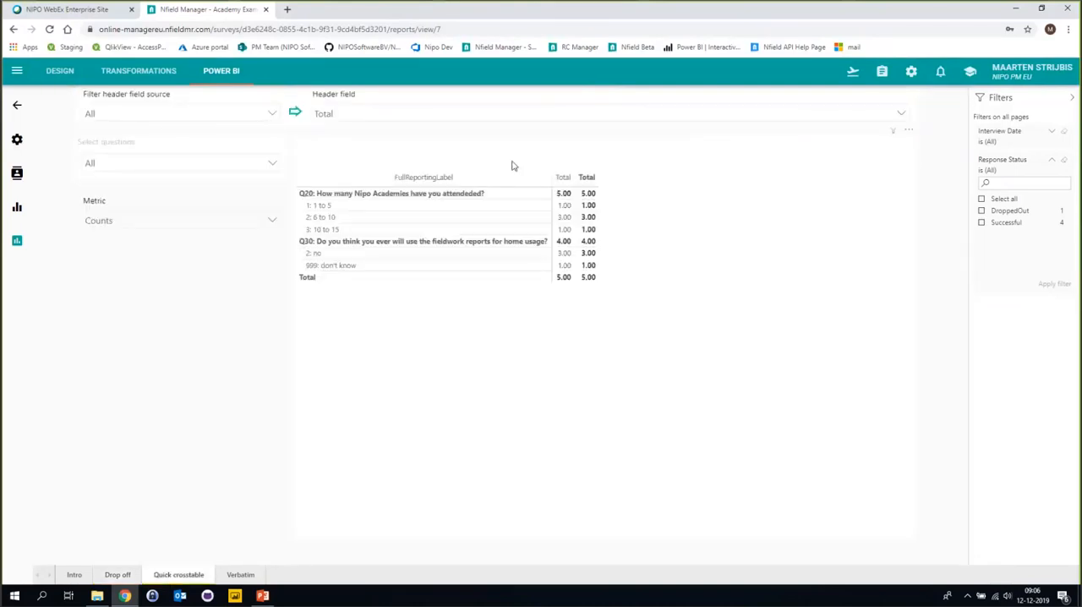
left_click(148, 169)
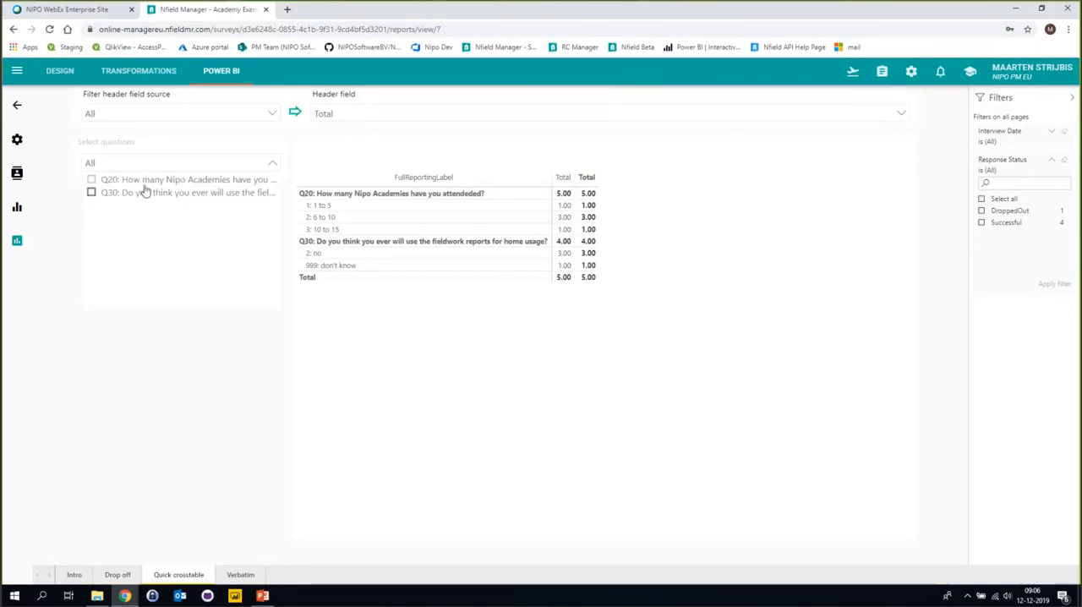
left_click(350, 282)
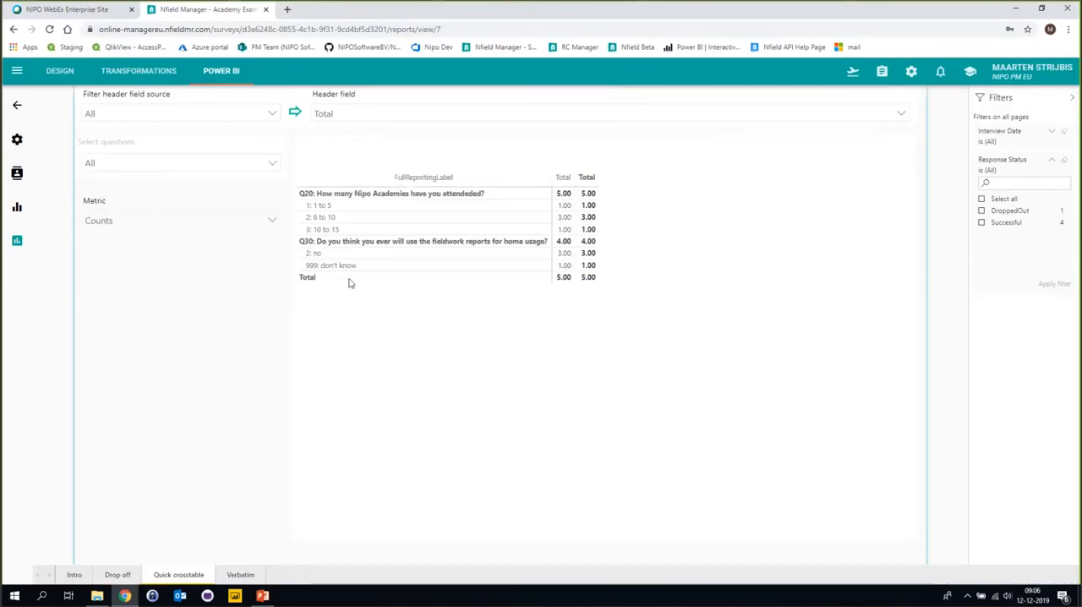
Try Field2 and Field3 as the crosstable's header field.
left_click(528, 114)
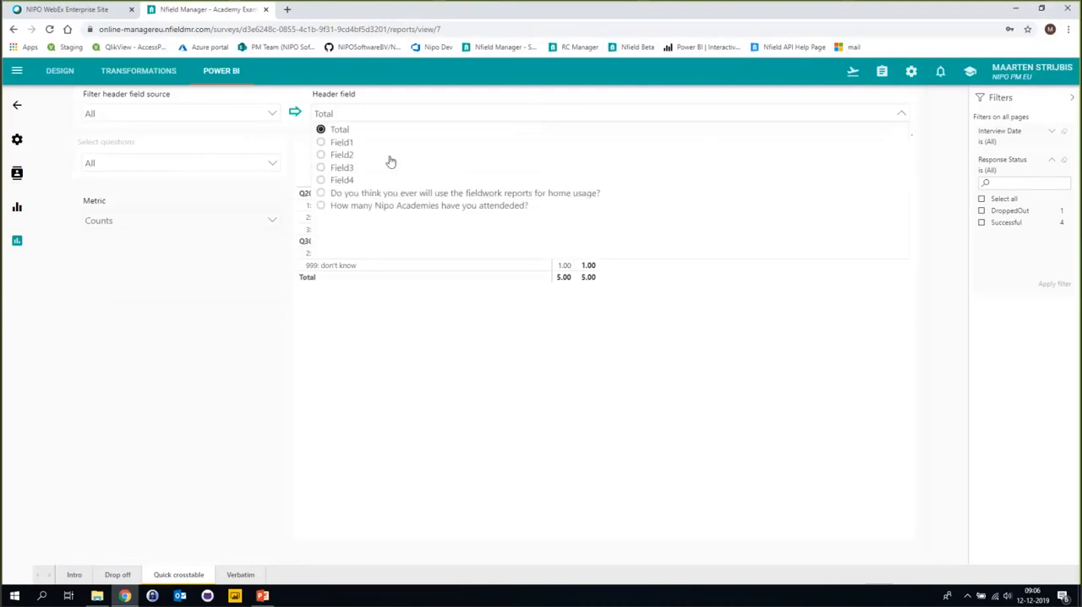
left_click(341, 156)
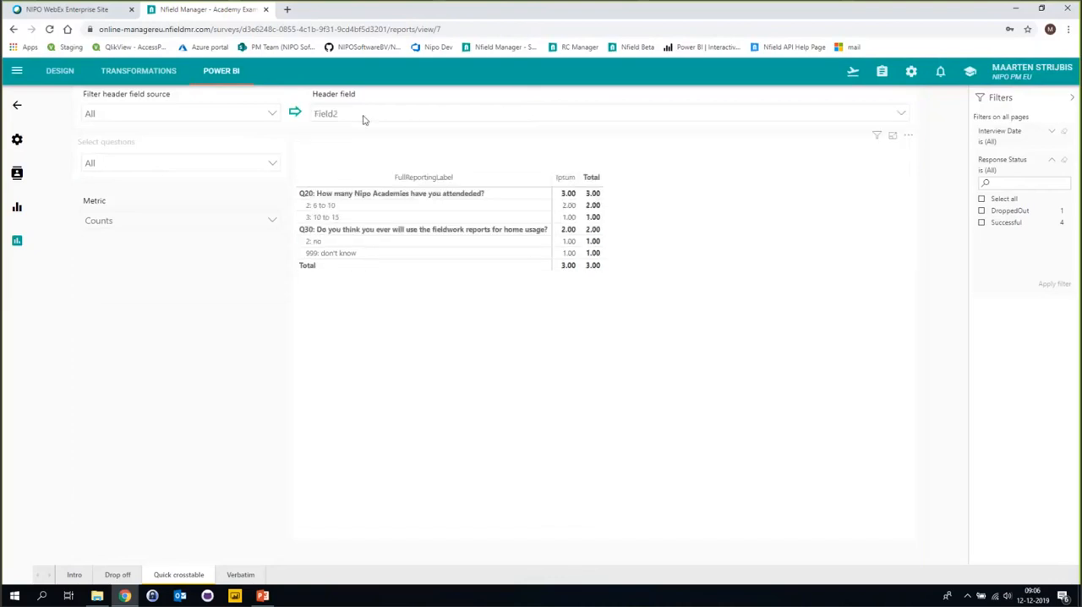
left_click(364, 117)
left_click(342, 167)
Set the crosstable's header field to "Do you think you ever will use the fieldwork reports for home usage?" and its metric to Column Percentage.
left_click(386, 115)
left_click(347, 193)
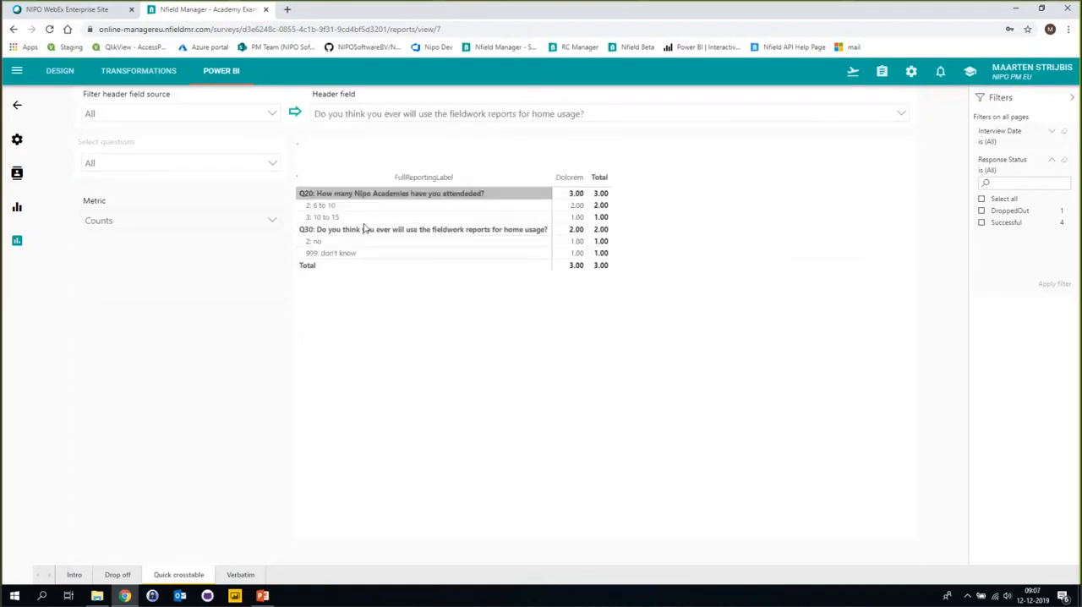
left_click(227, 330)
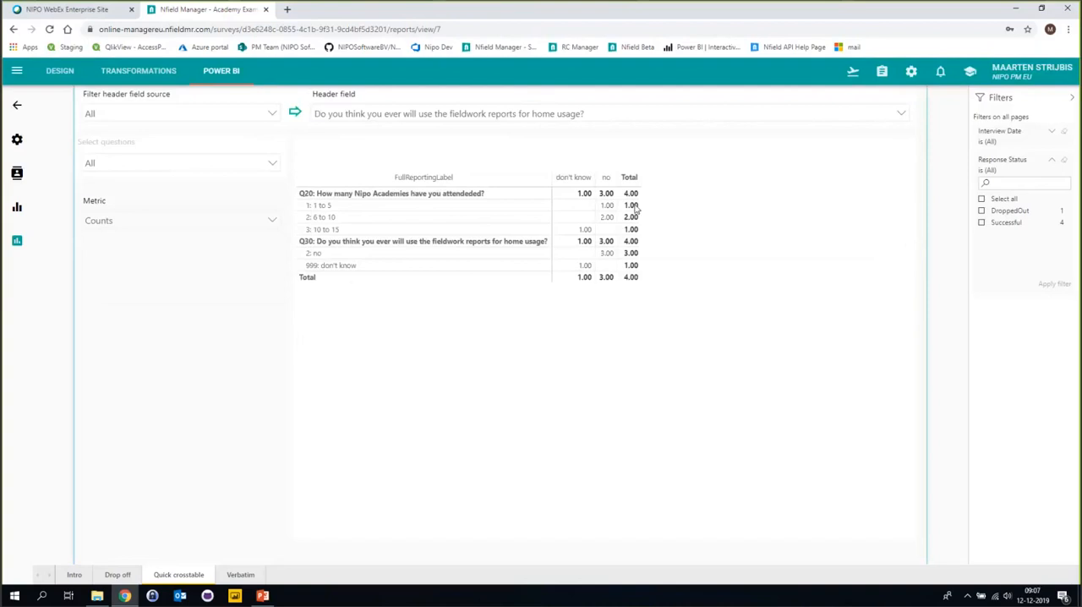
left_click(460, 206)
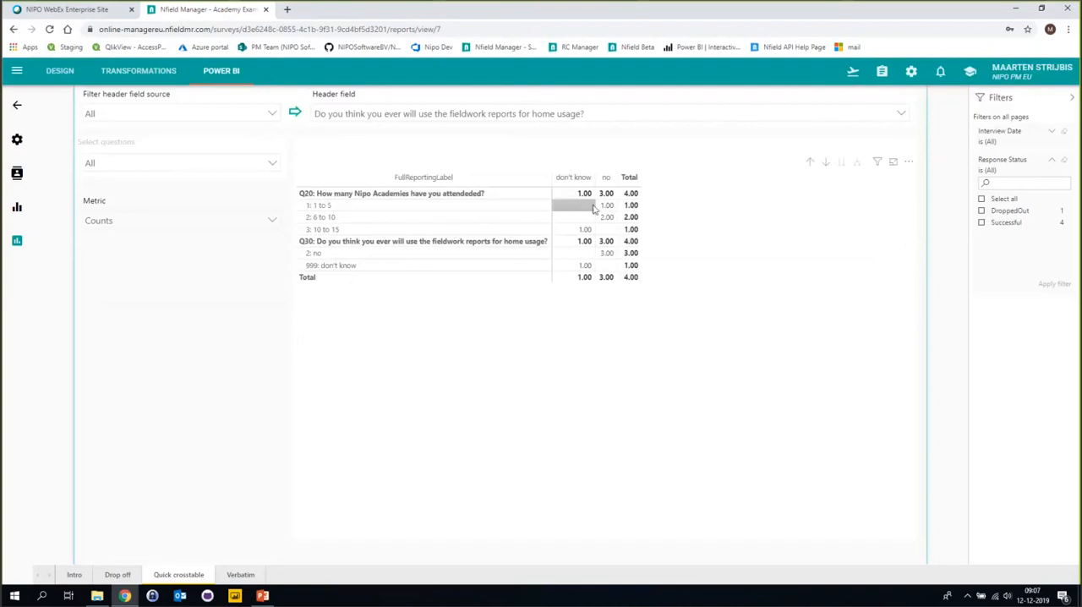
left_click(106, 220)
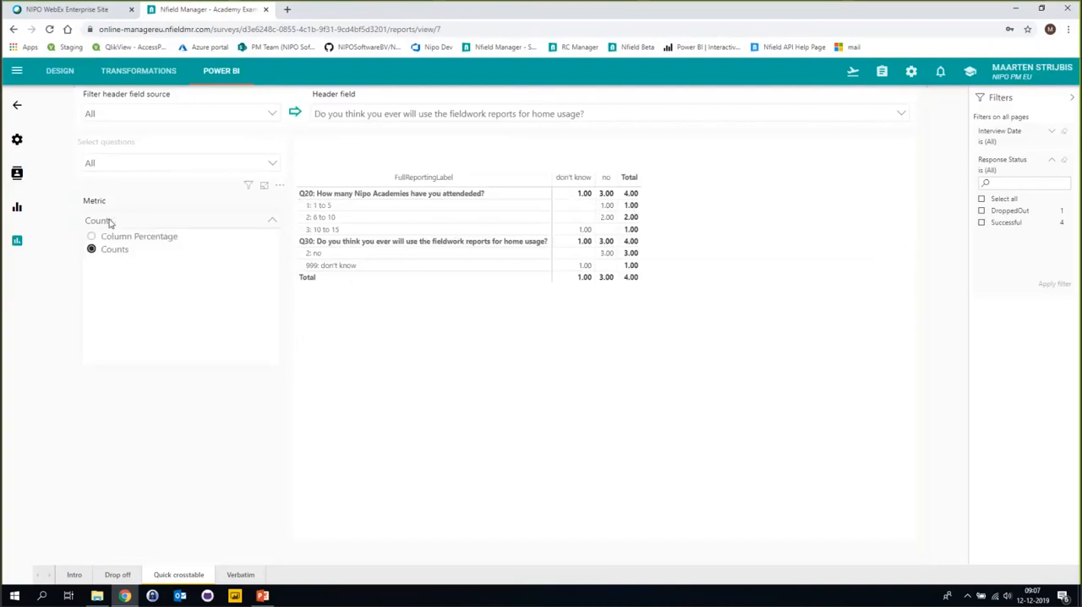
left_click(119, 238)
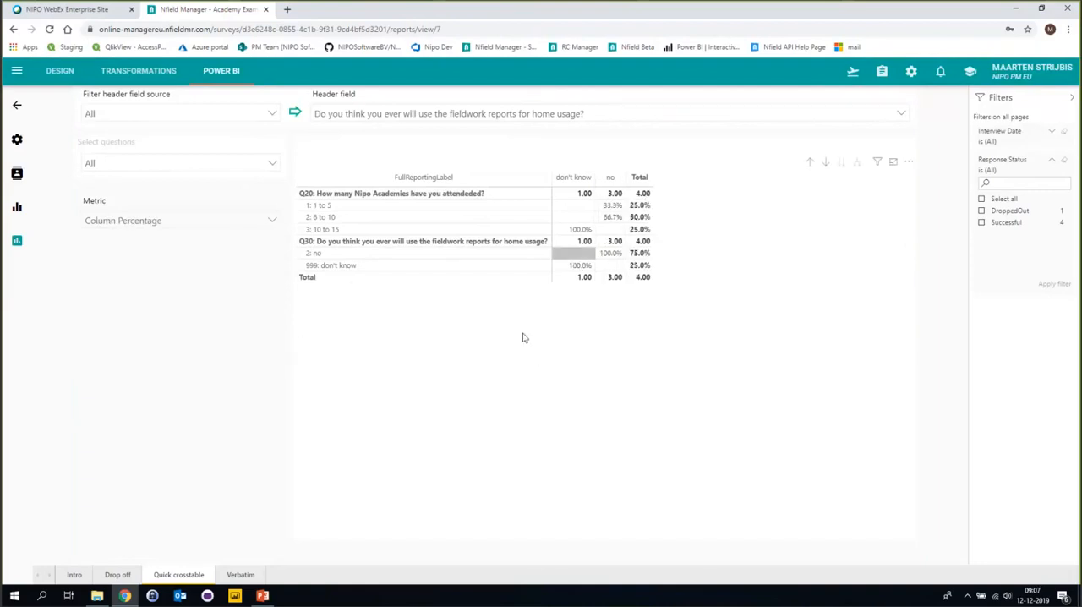
View the crosstable's data export options and leave without exporting.
left_click(909, 161)
left_click(937, 177)
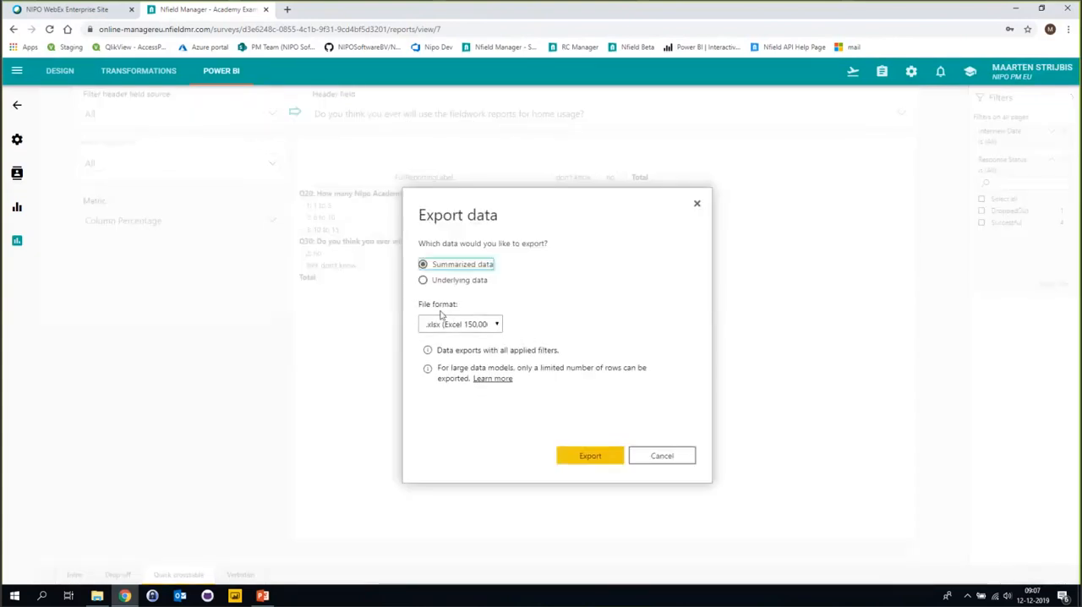
left_click(664, 459)
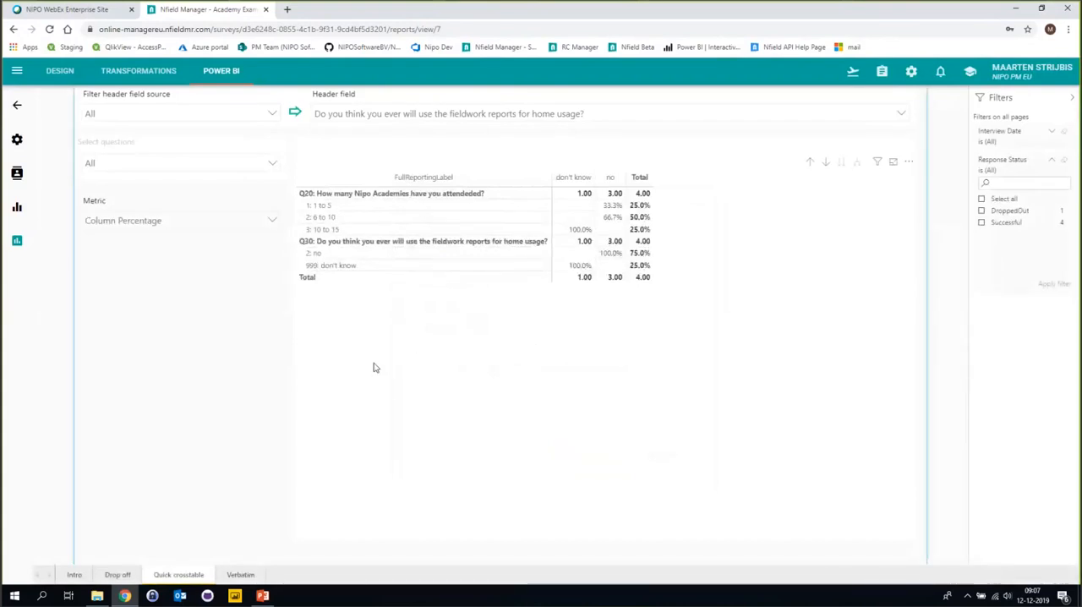
View the report's Verbatim and Intro pages and return to the survey's Power BI reports overview.
left_click(240, 575)
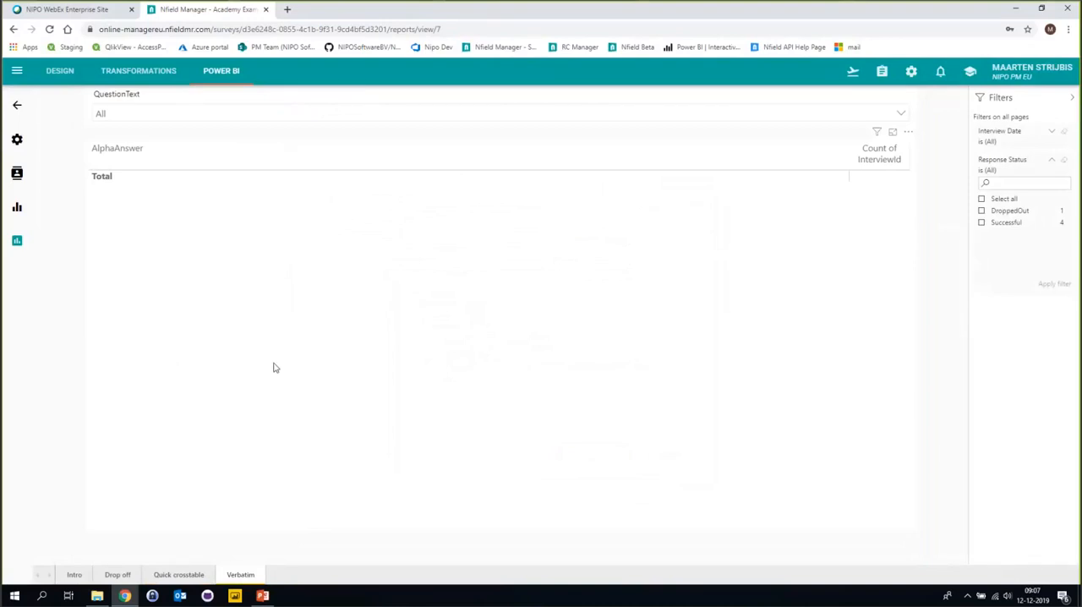
left_click(75, 575)
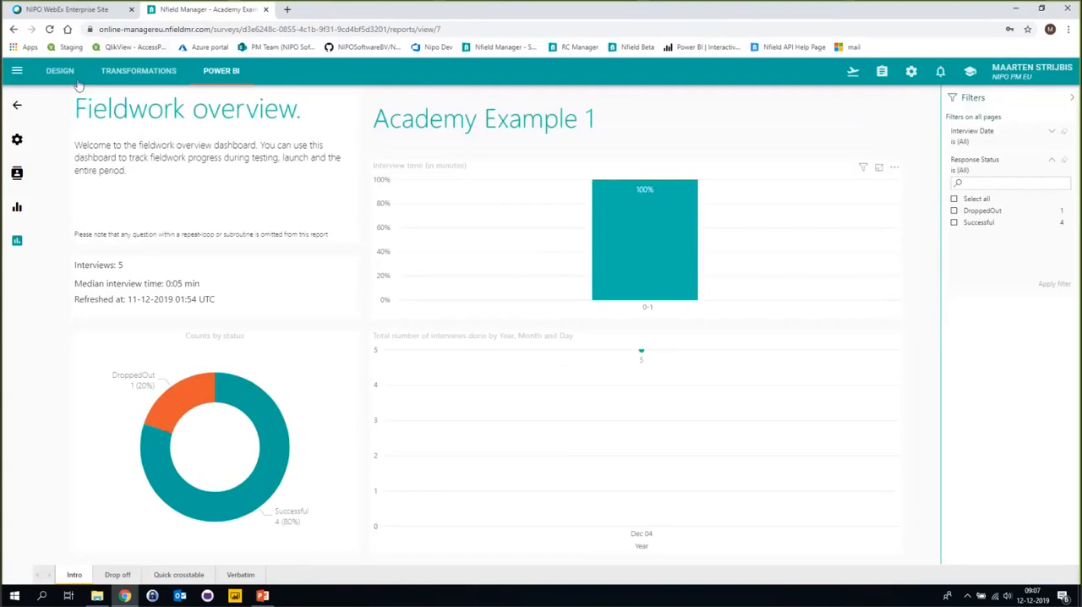
left_click(18, 107)
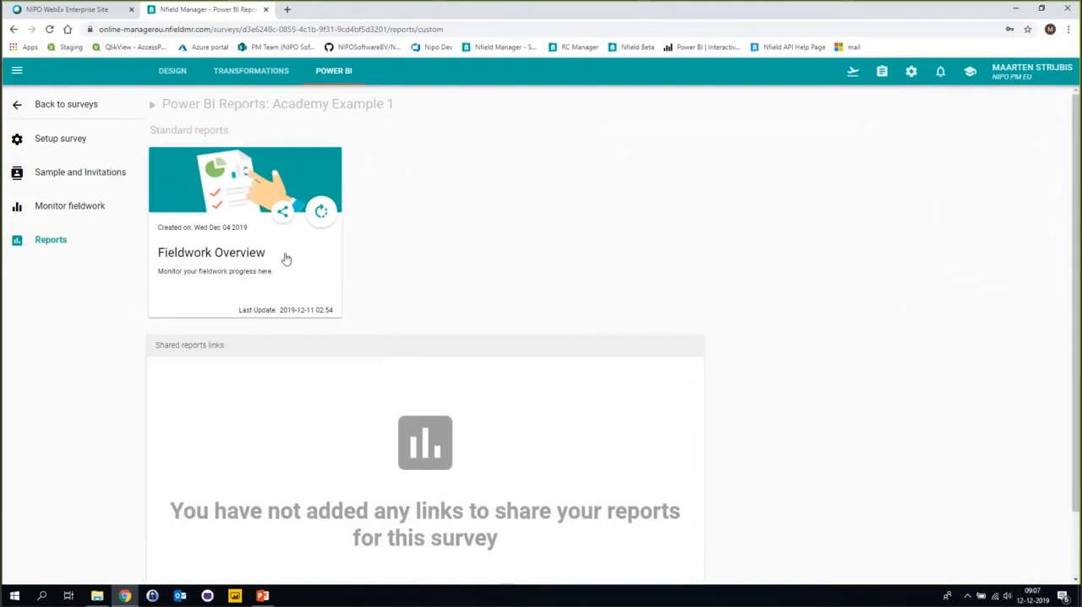
Create a share link for the Fieldwork Overview report, labelled "Reporting academy" and expiring in 15 days.
left_click(282, 215)
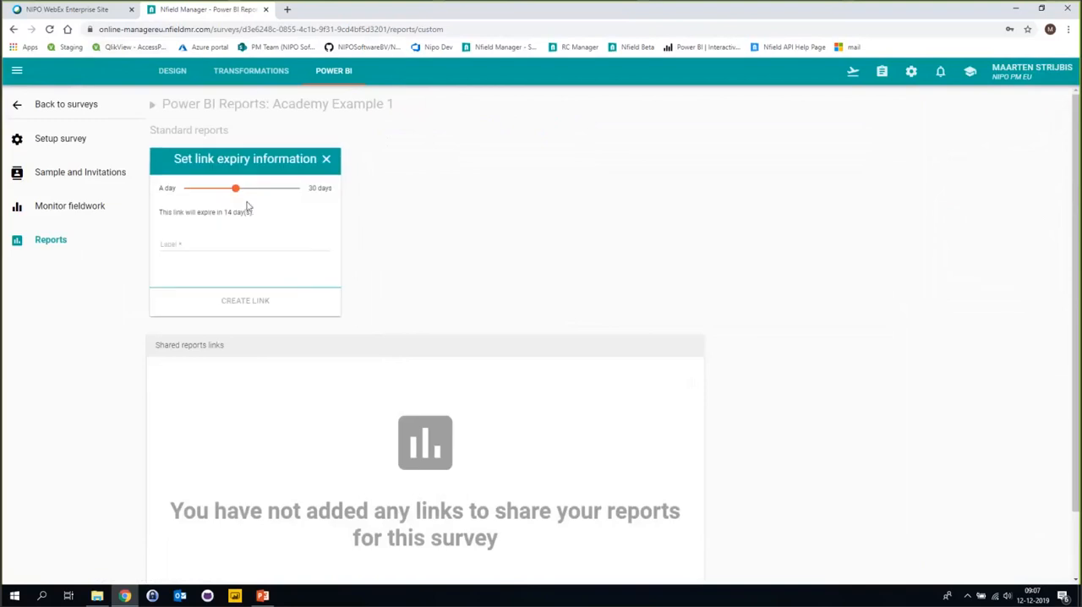
left_click_drag(236, 189, 196, 192)
left_click_drag(196, 192, 185, 194)
left_click_drag(185, 194, 240, 196)
left_click(213, 244)
type("Reporting academy")
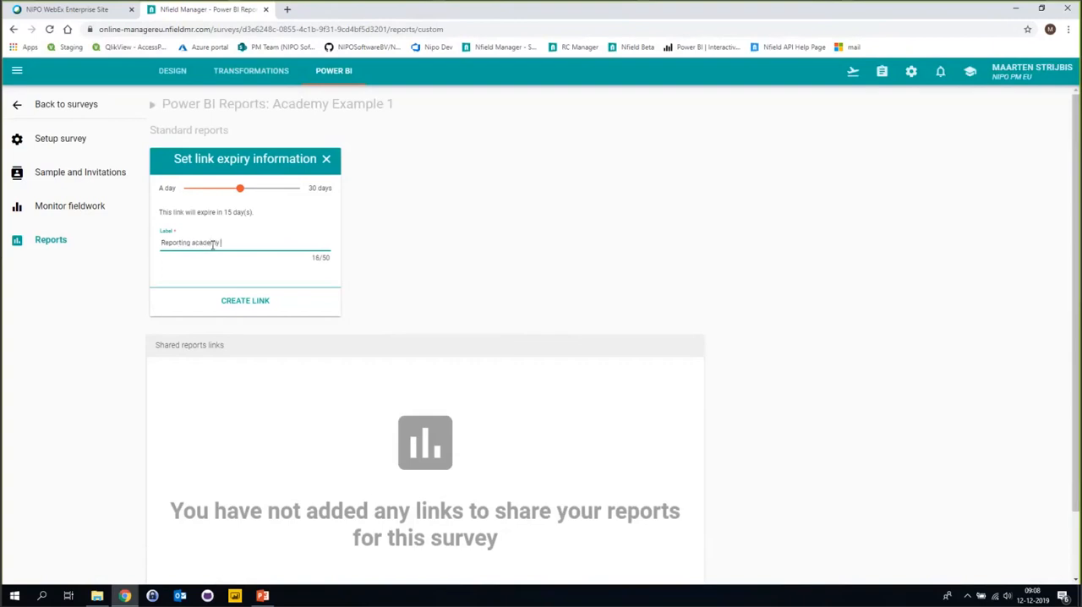
left_click(255, 311)
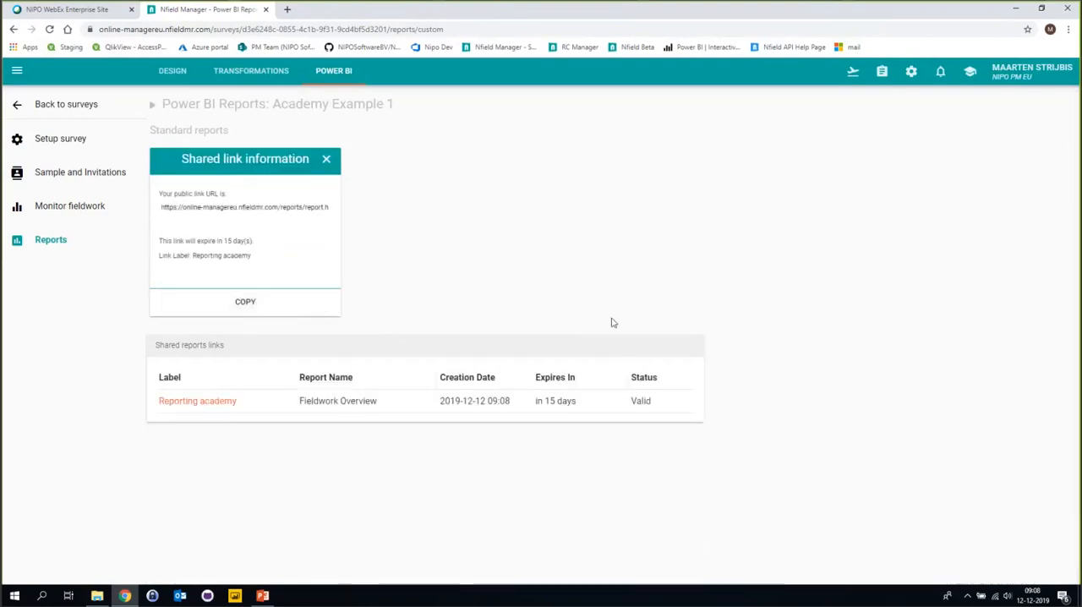
Copy the Reporting academy link from the shared reports links and open it in a new browser tab.
left_click(201, 404)
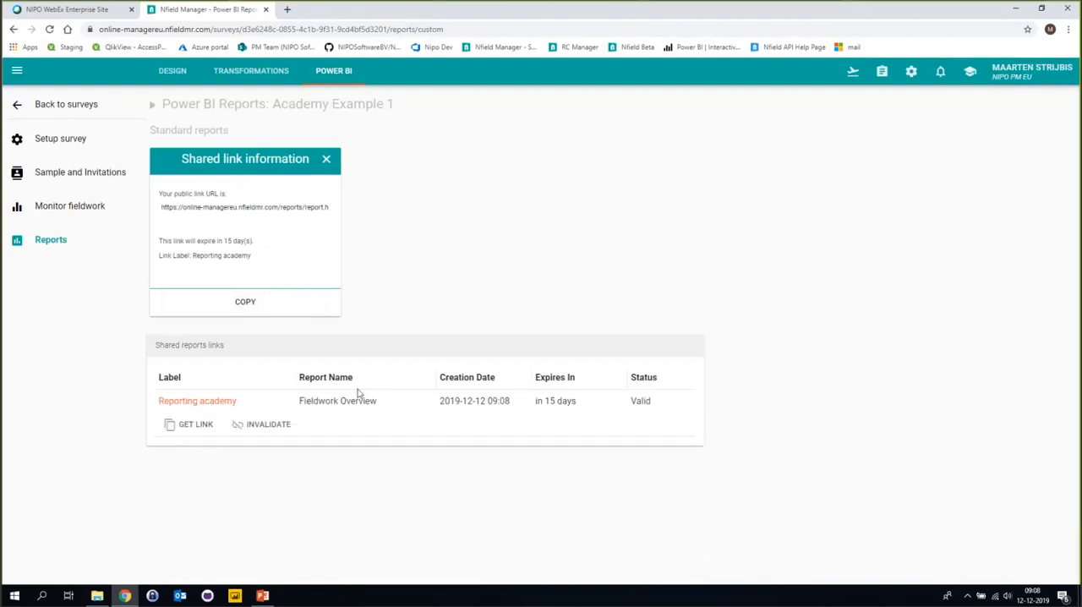
left_click(191, 427)
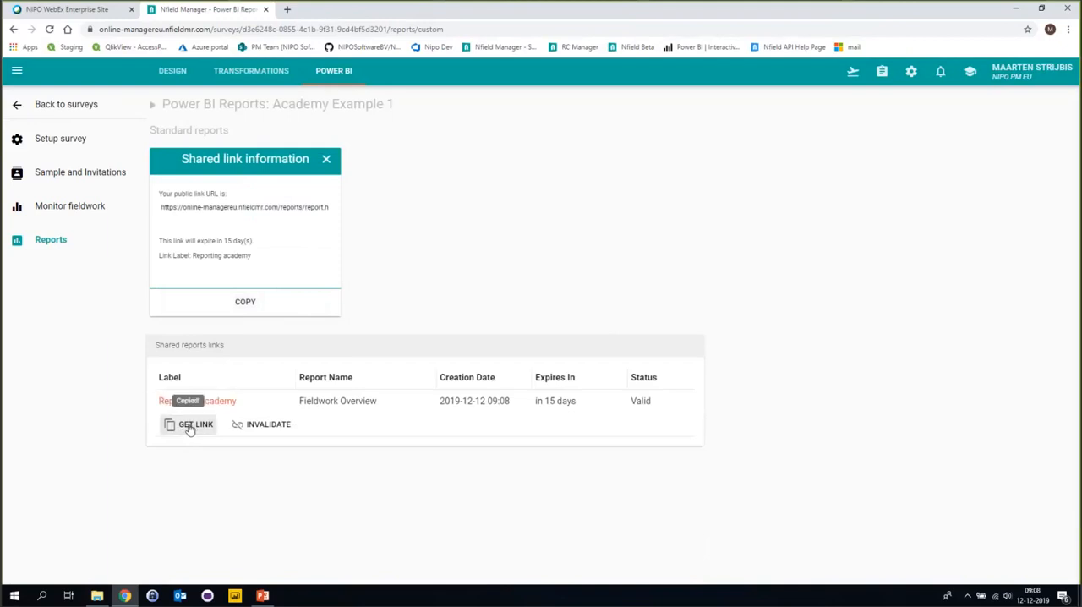
left_click(288, 9)
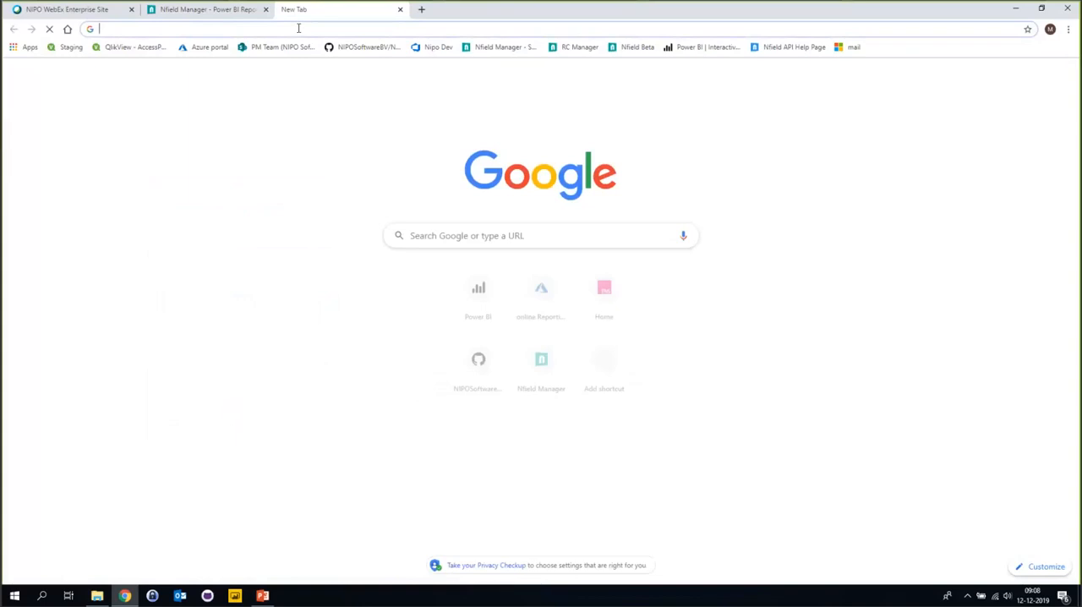
key("ctrl+v")
key("Return")
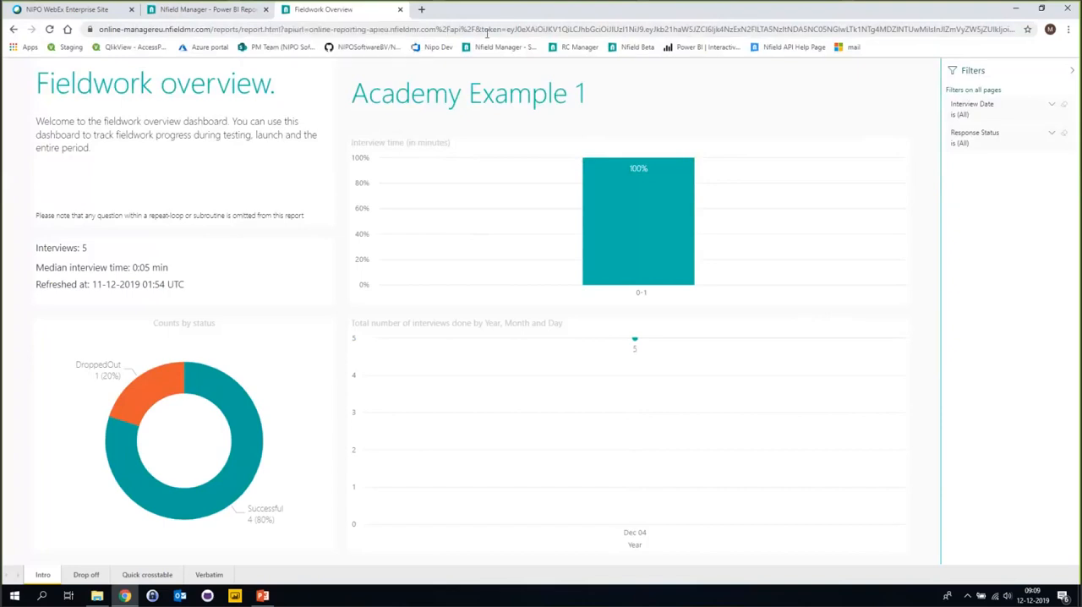
Return to the survey's reports overview and invalidate the Reporting academy shared link.
left_click(237, 10)
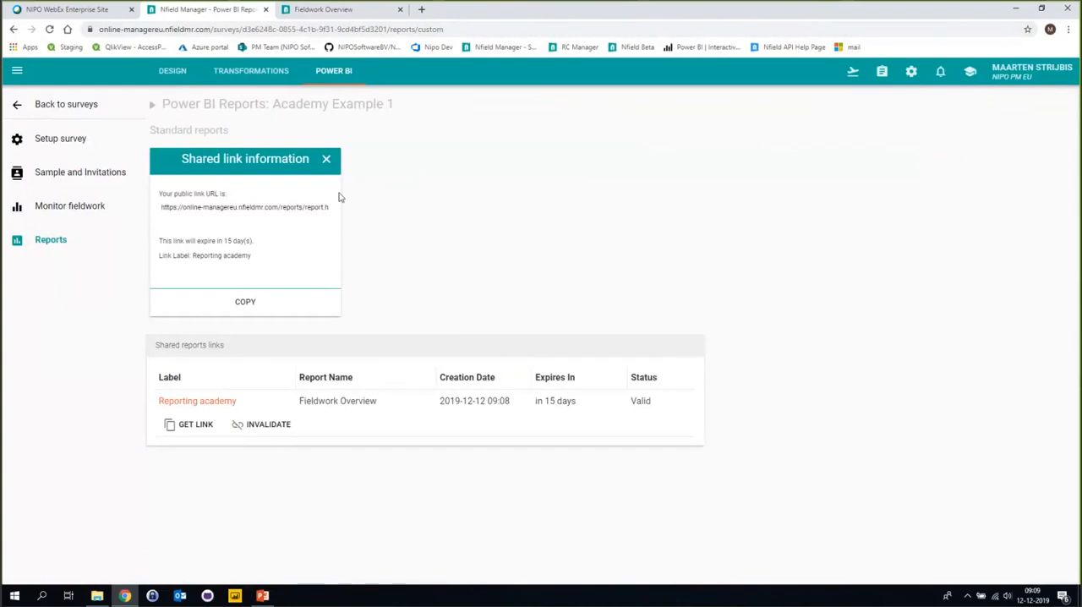
left_click(268, 431)
left_click(489, 428)
Reload the shared Fieldwork Overview report to check access through the invalidated link, and close its browser tab.
left_click(324, 15)
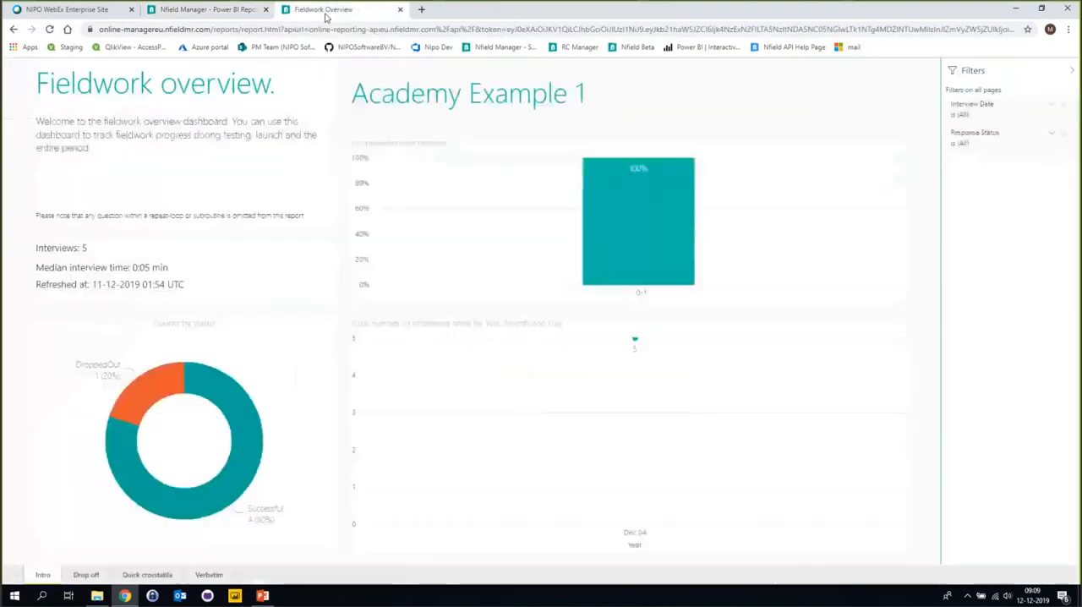
left_click(49, 30)
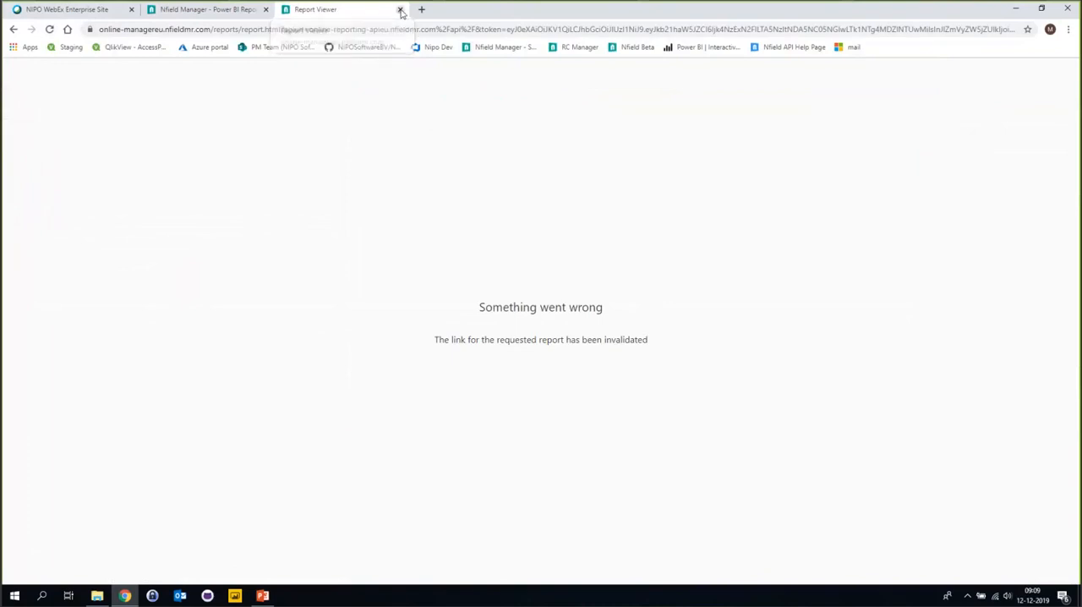
left_click(400, 10)
Close the shared link information and show the options of the invalidated Reporting academy link.
left_click(330, 160)
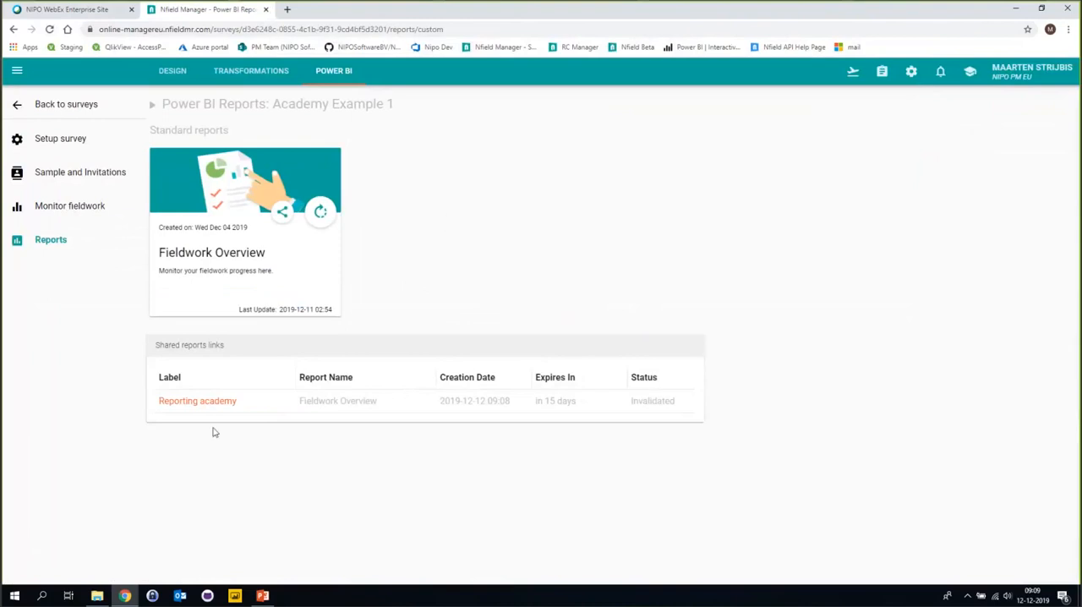
left_click(204, 403)
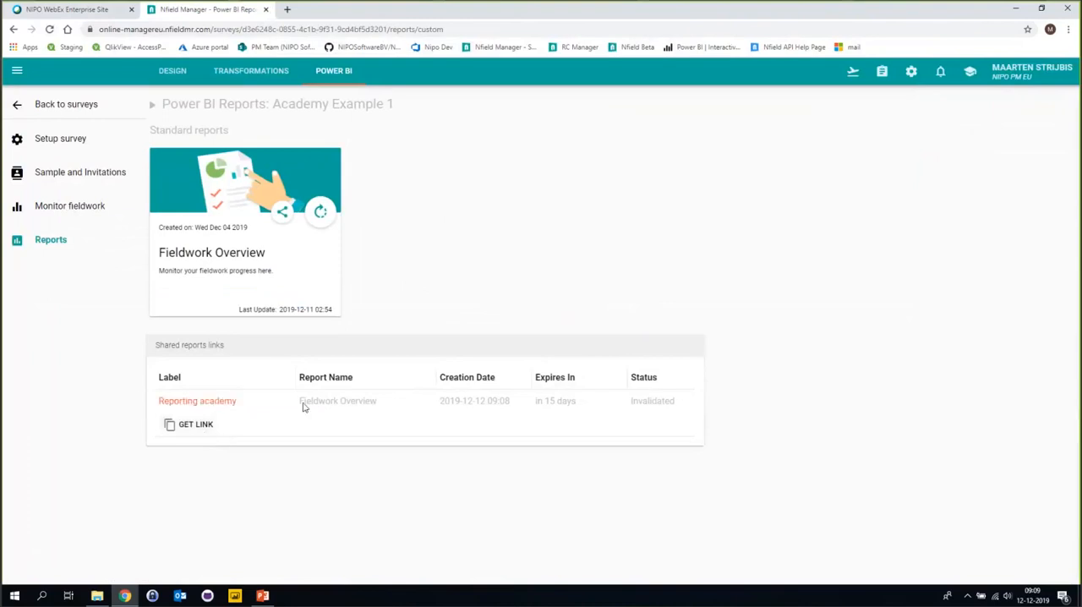
Collapse the options of the Reporting academy link and switch to the ReportingTransformations.pptx presentation in PowerPoint.
left_click(225, 406)
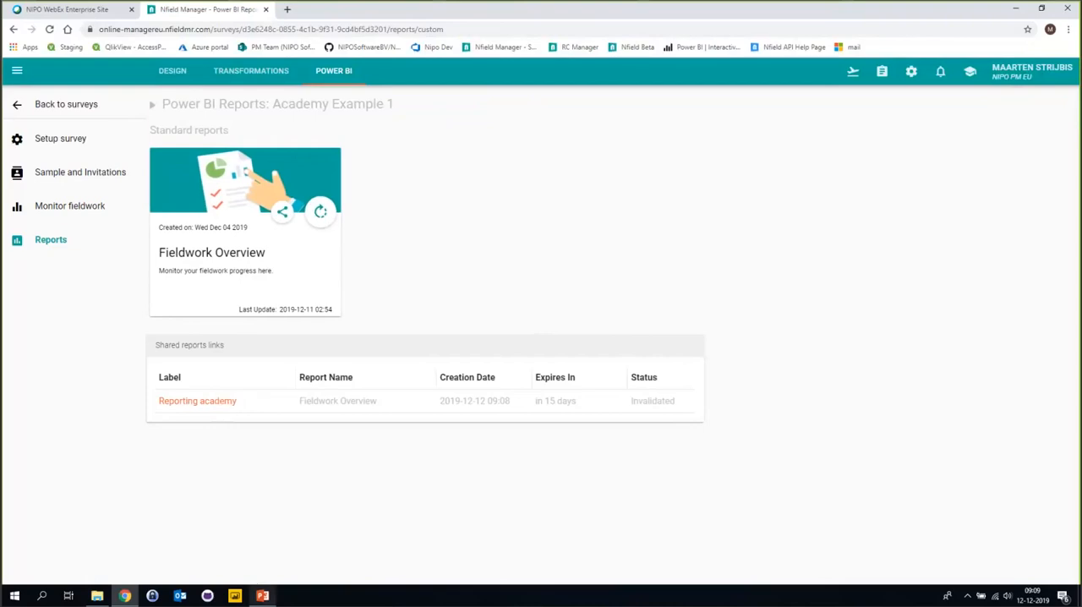
left_click(262, 595)
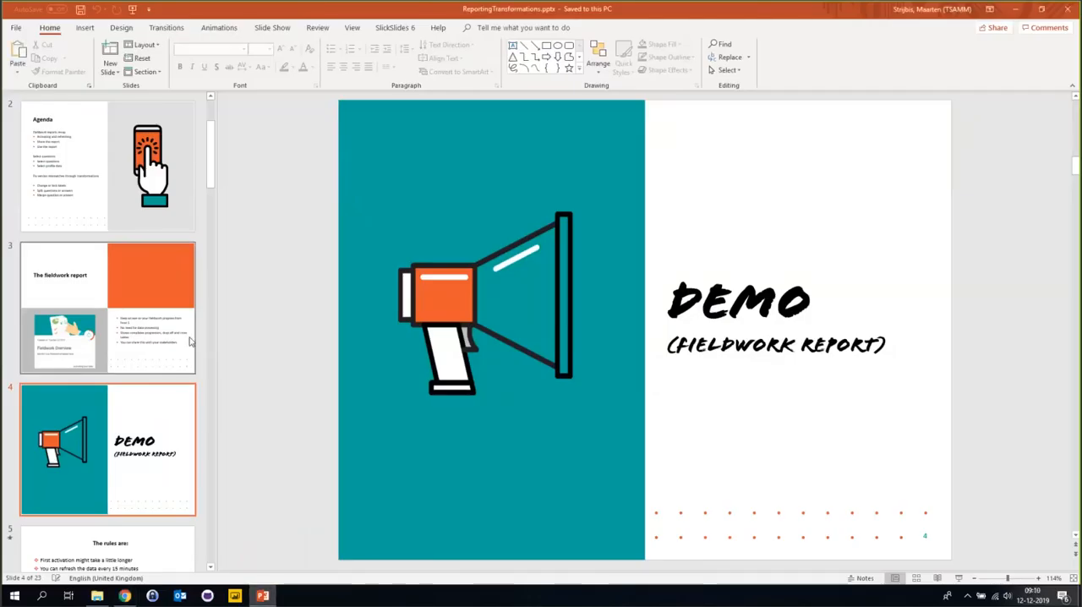
Run the slide show from the fieldwork report demo slide, advance to "The rules are:" and reveal its first two rules.
scroll(168, 406, "down", 2)
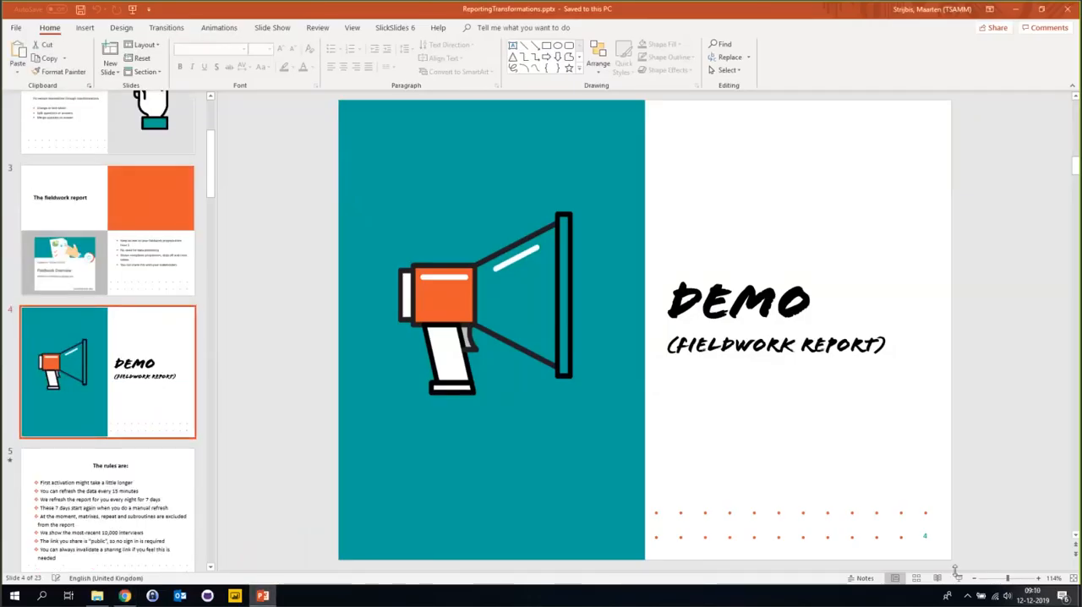
left_click(418, 228)
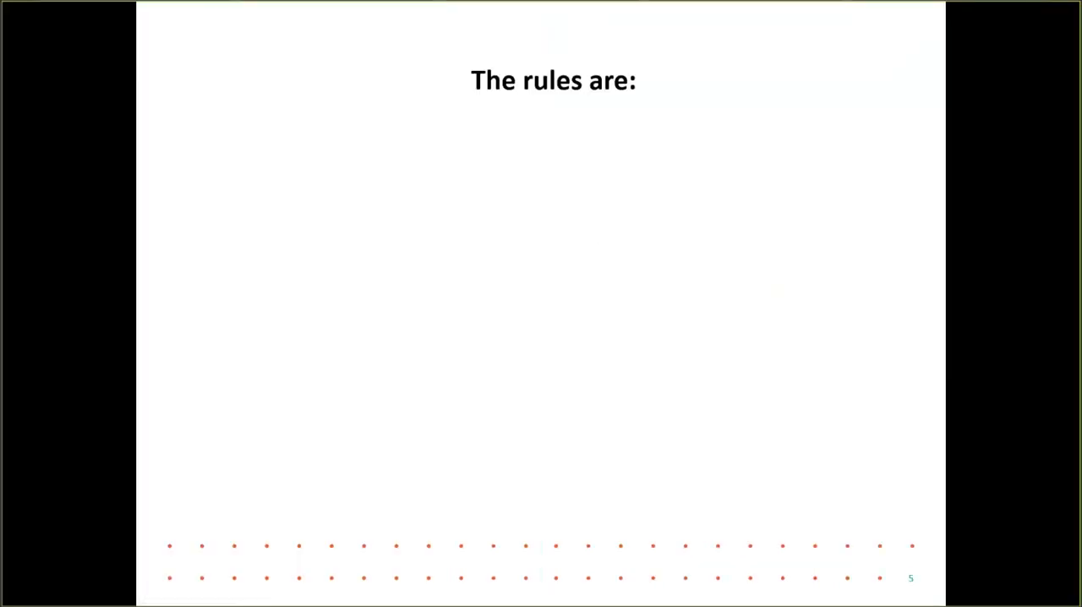
key("Right")
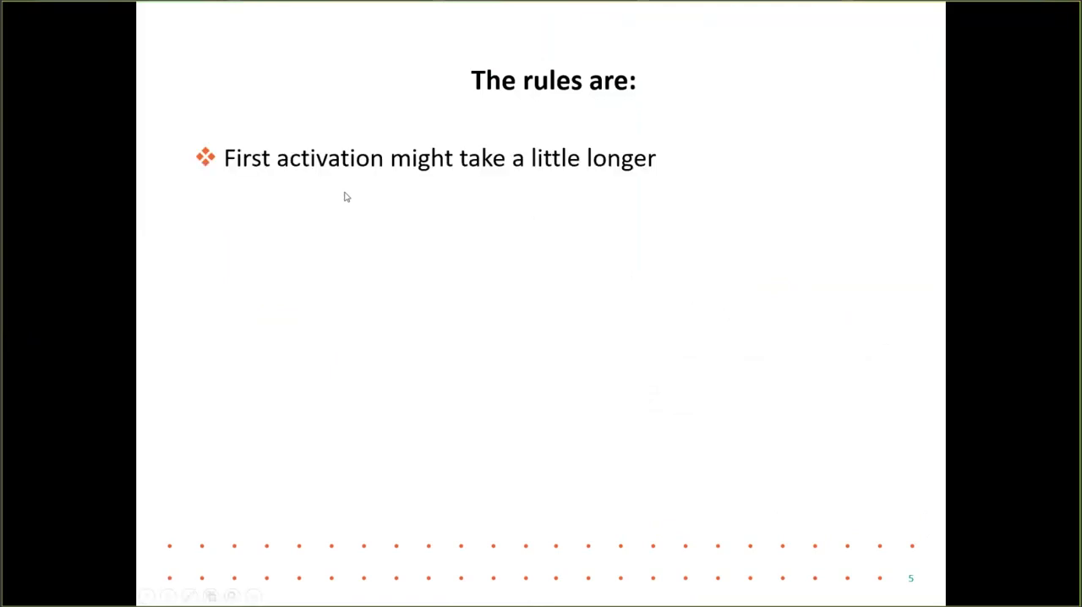
key("Right")
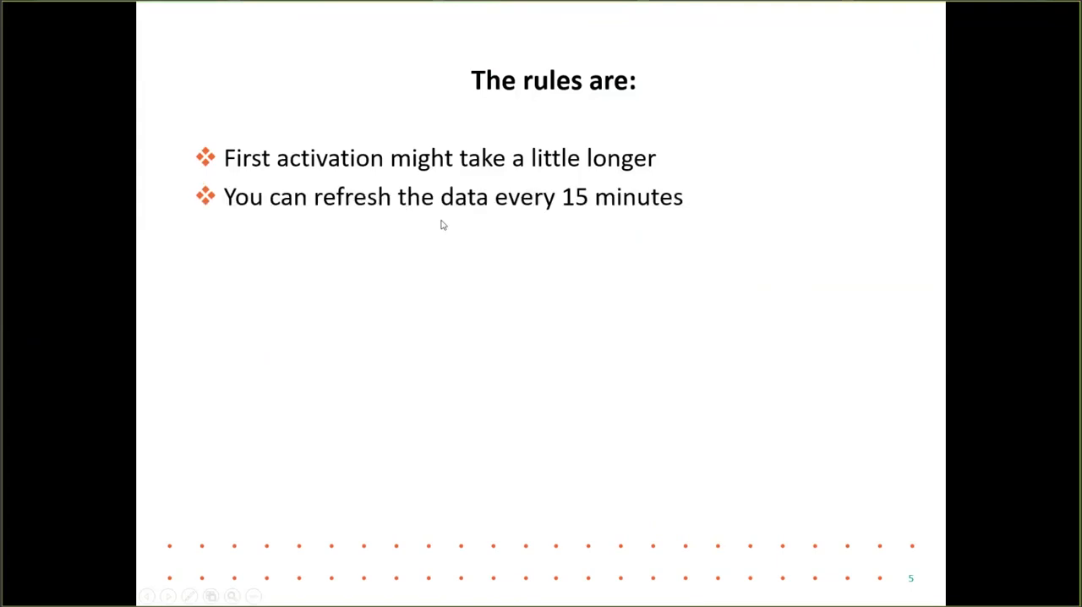
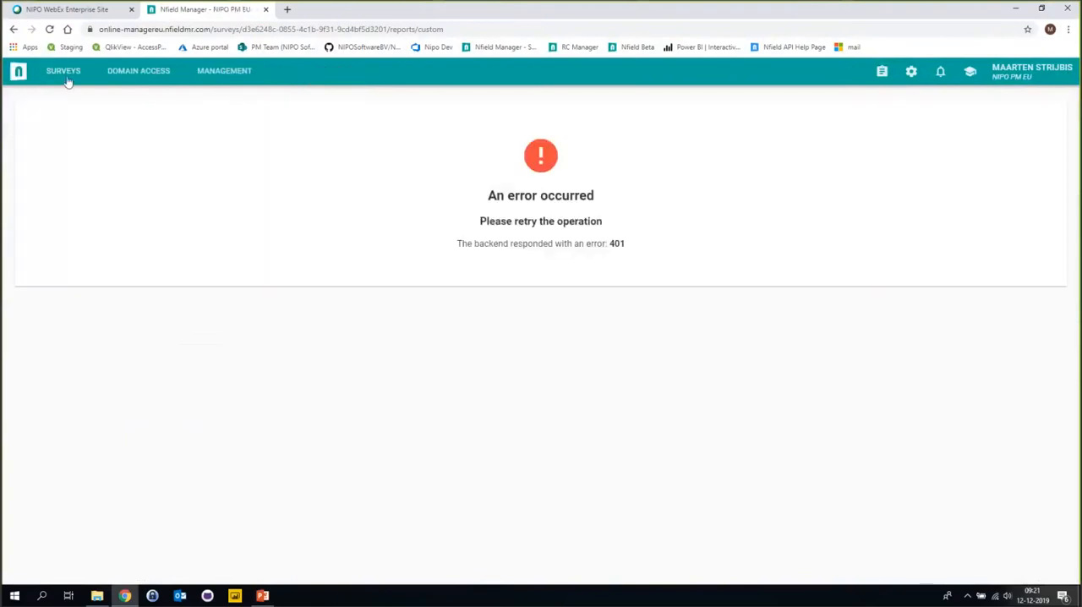
Reload the page after the error, return to the surveys list and open the report question selection of Acedemy Example 2.
left_click(133, 76)
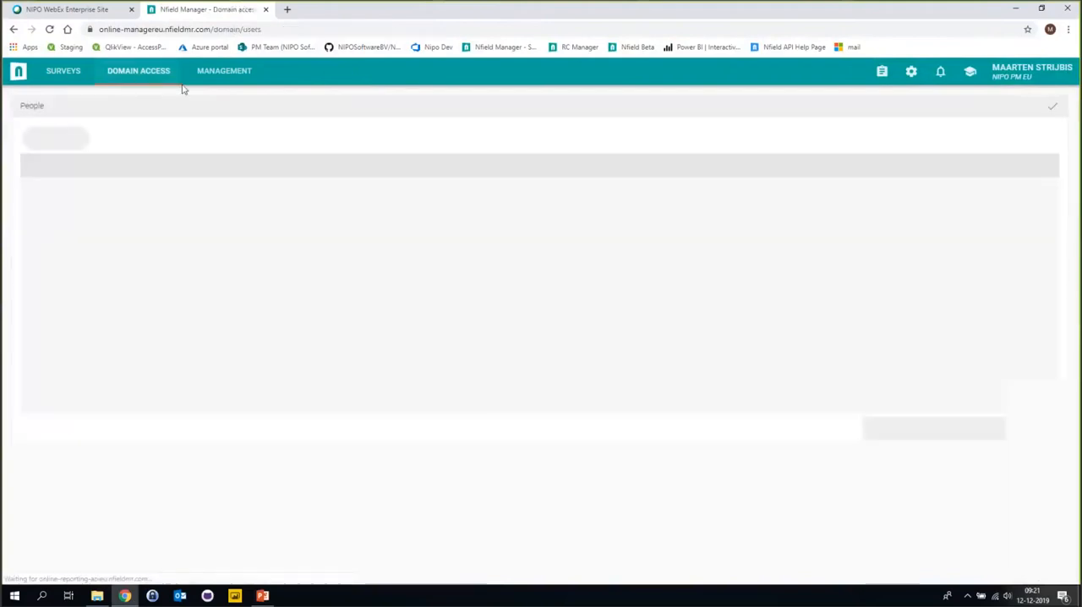
left_click(76, 77)
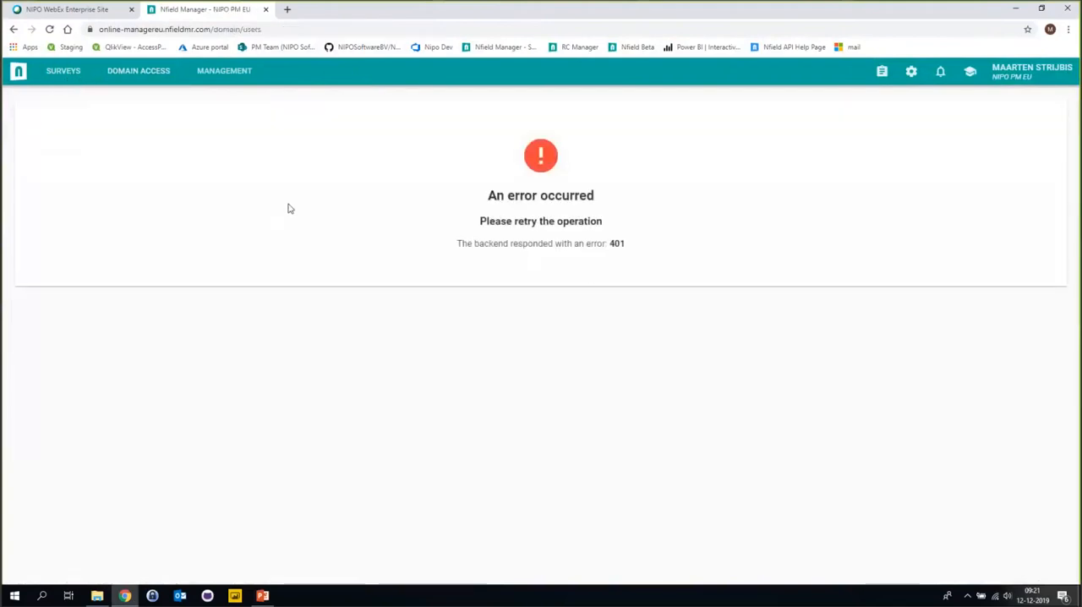
left_click(50, 29)
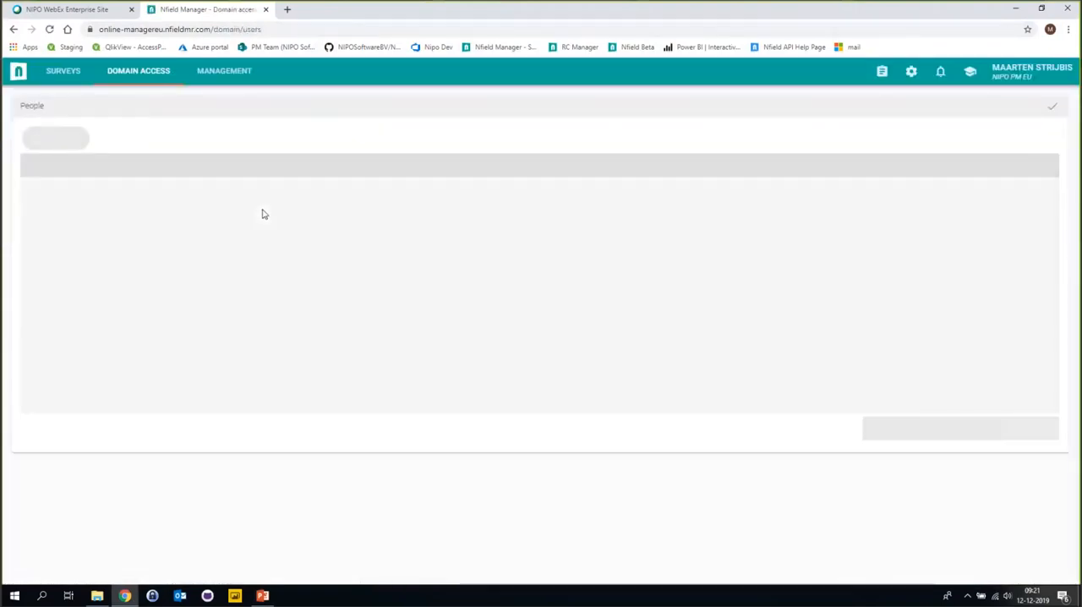
left_click(73, 74)
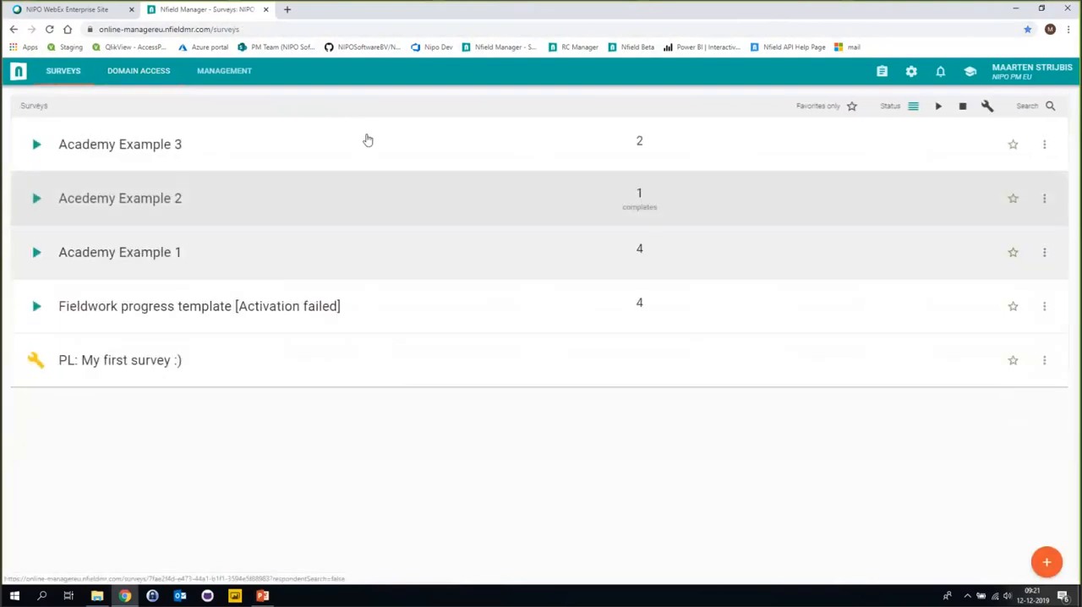
left_click(168, 205)
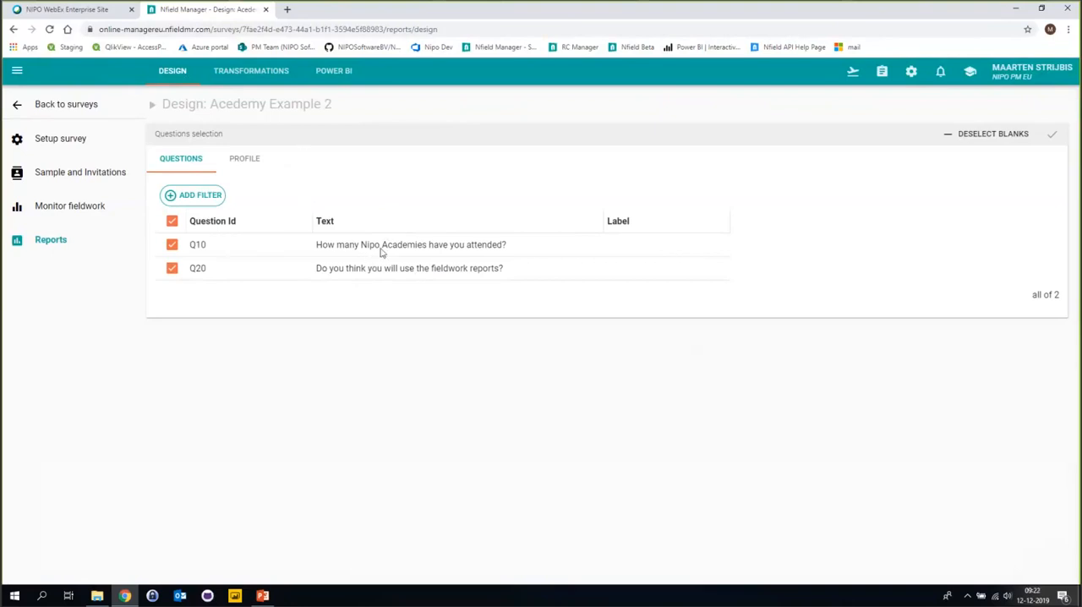
Upload QSplitMergeScenario2.odn from the Academy#24 desktop folder as the new questionnaire script of Acedemy Example 2.
left_click(63, 146)
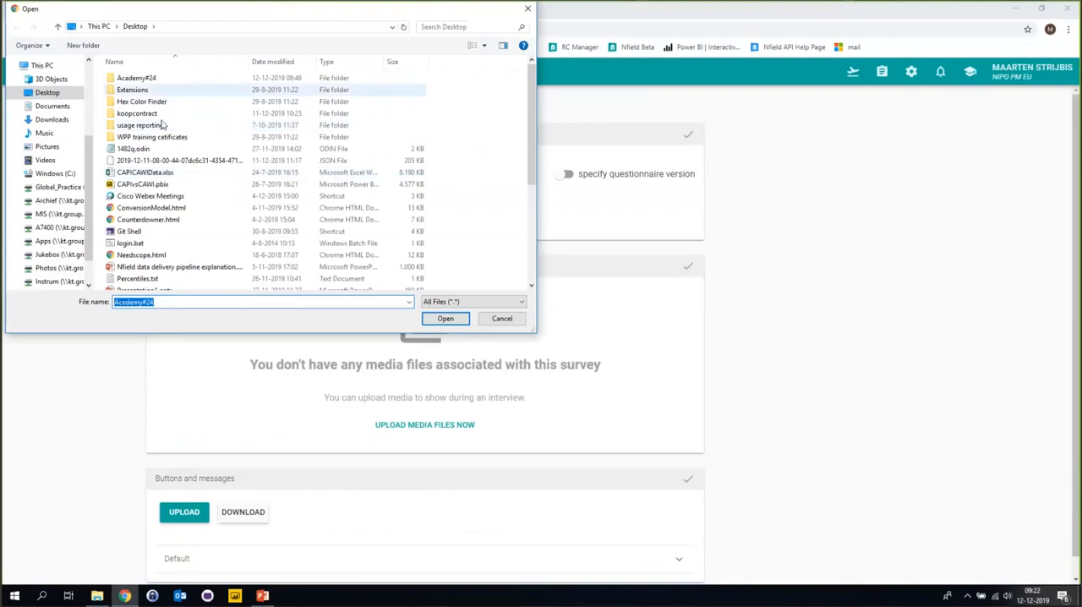
left_click(158, 81)
double_click(158, 81)
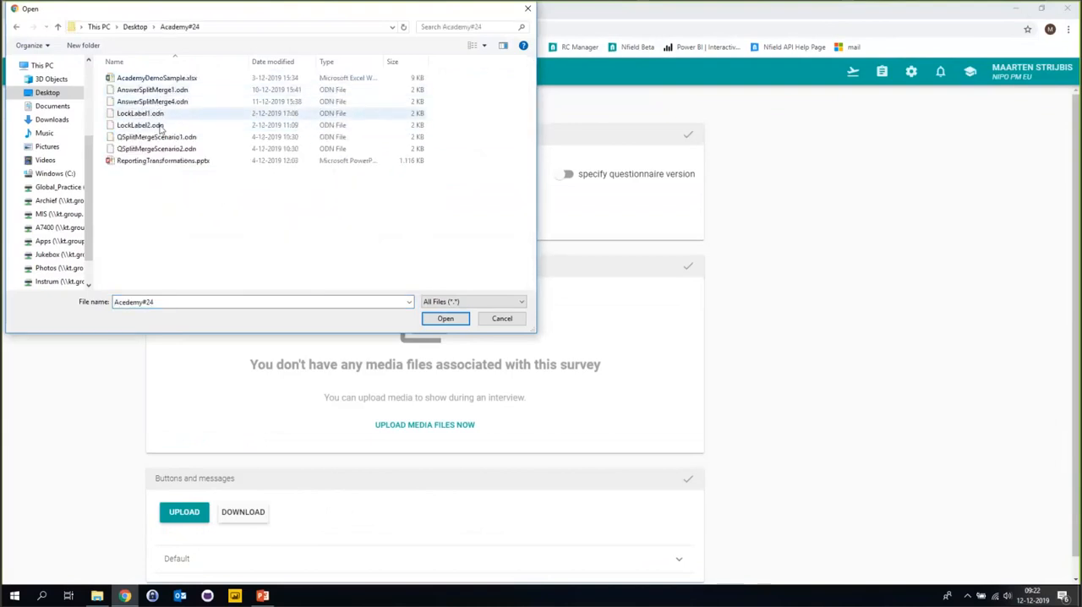
left_click(161, 126)
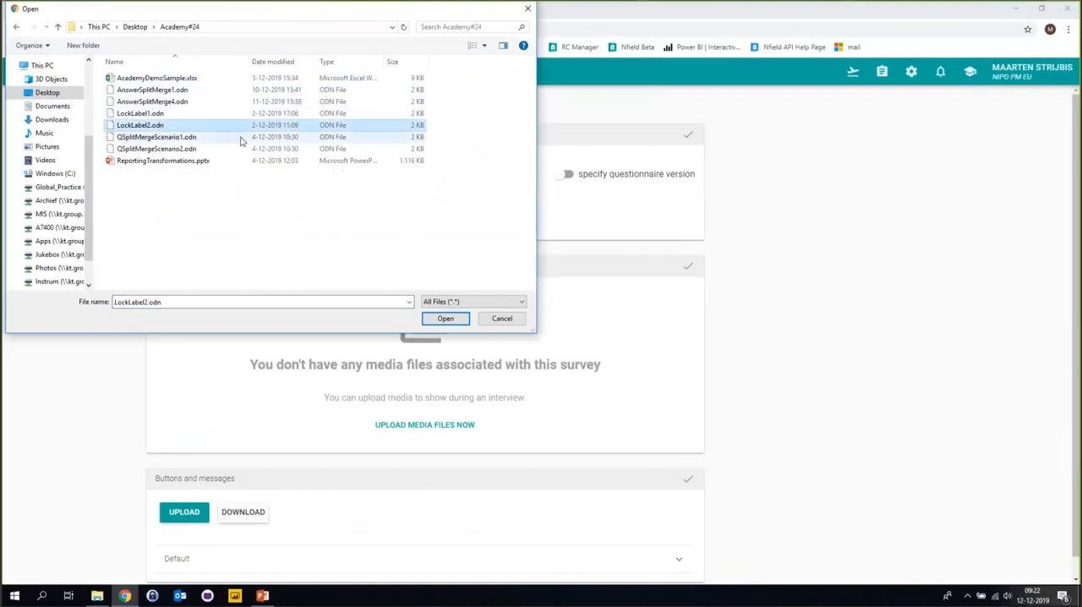
left_click(174, 148)
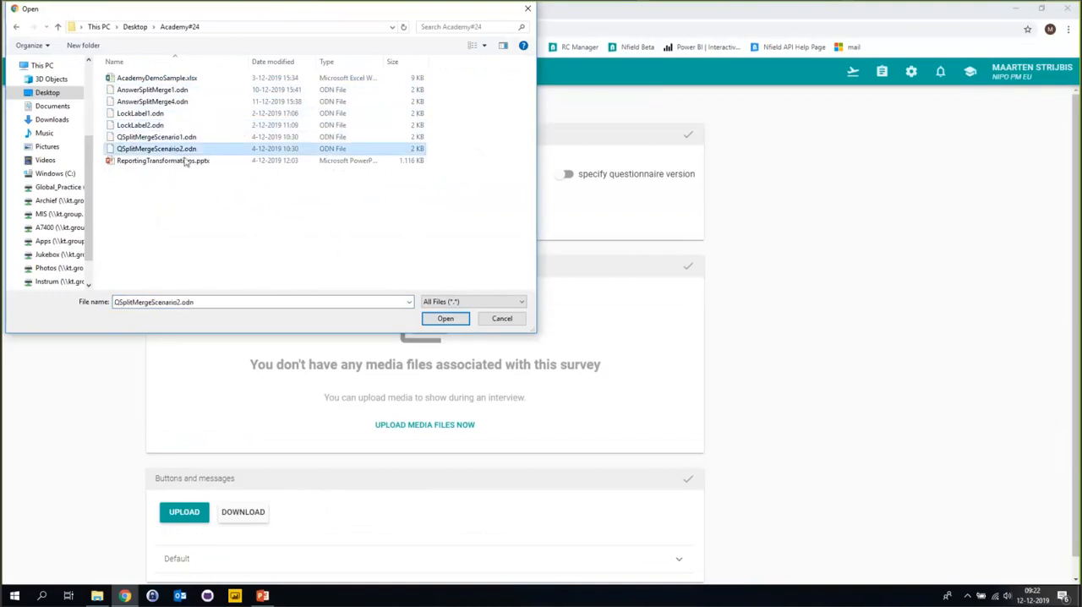
left_click(448, 324)
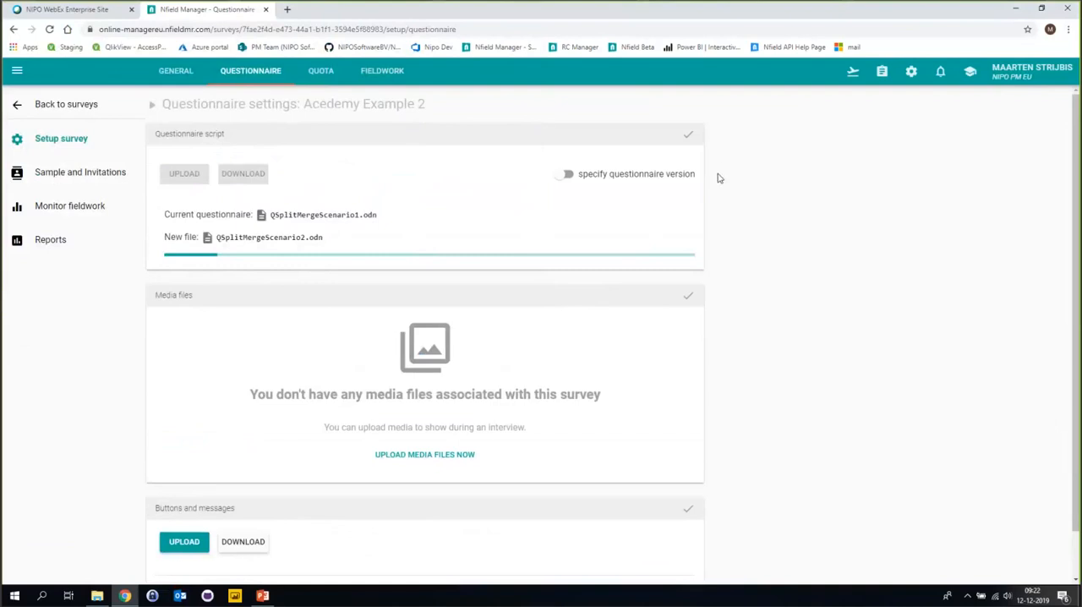
left_click(689, 138)
Publish the saved changes of Acedemy Example 2 and close the Test and Launch pane.
left_click(853, 73)
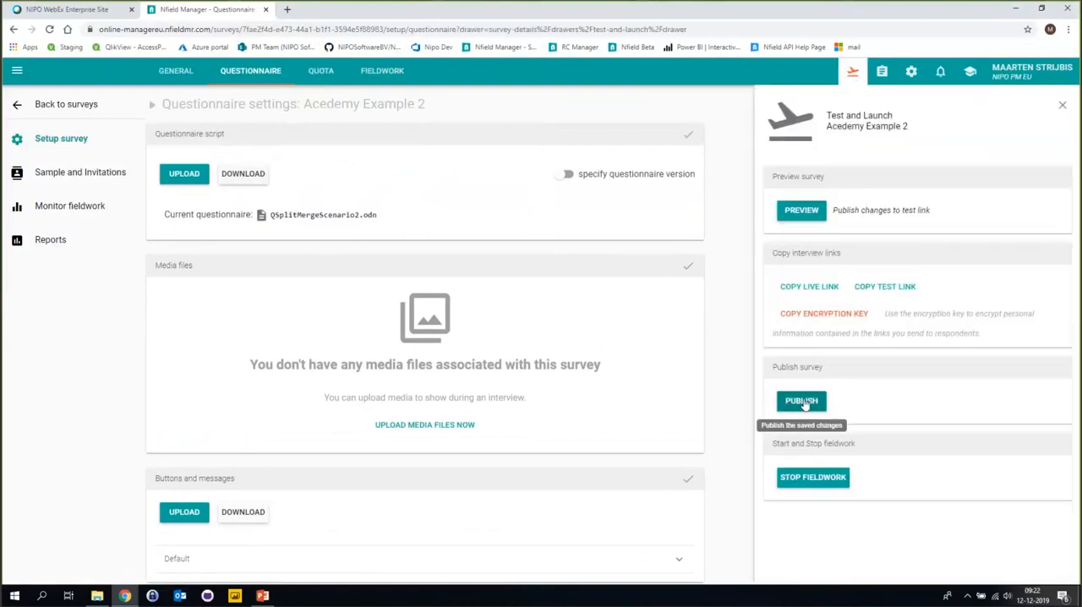
left_click(804, 402)
left_click(550, 358)
left_click(644, 401)
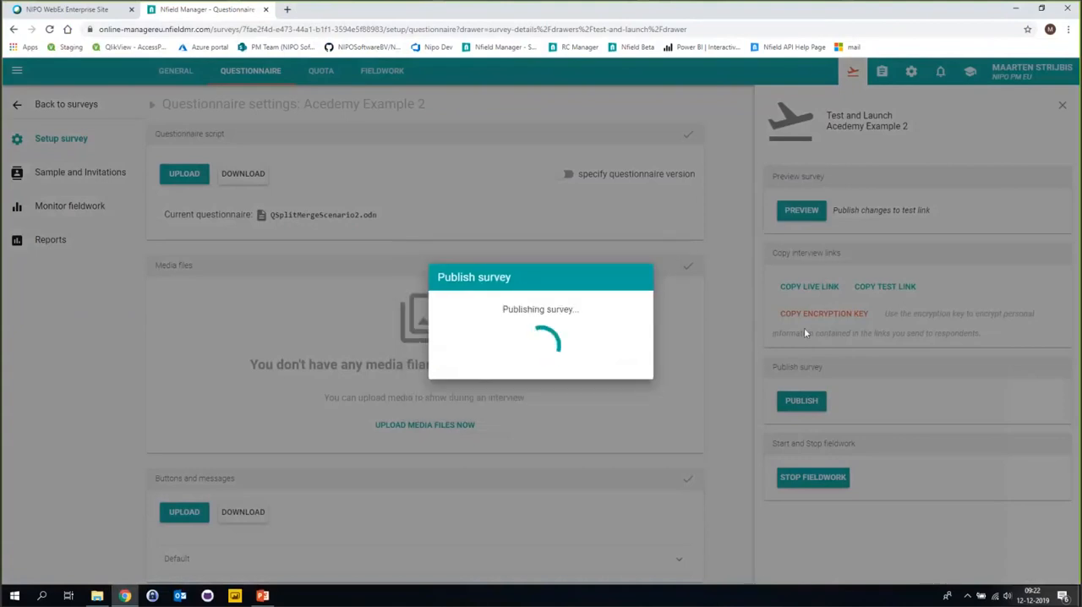
left_click(632, 383)
left_click(853, 71)
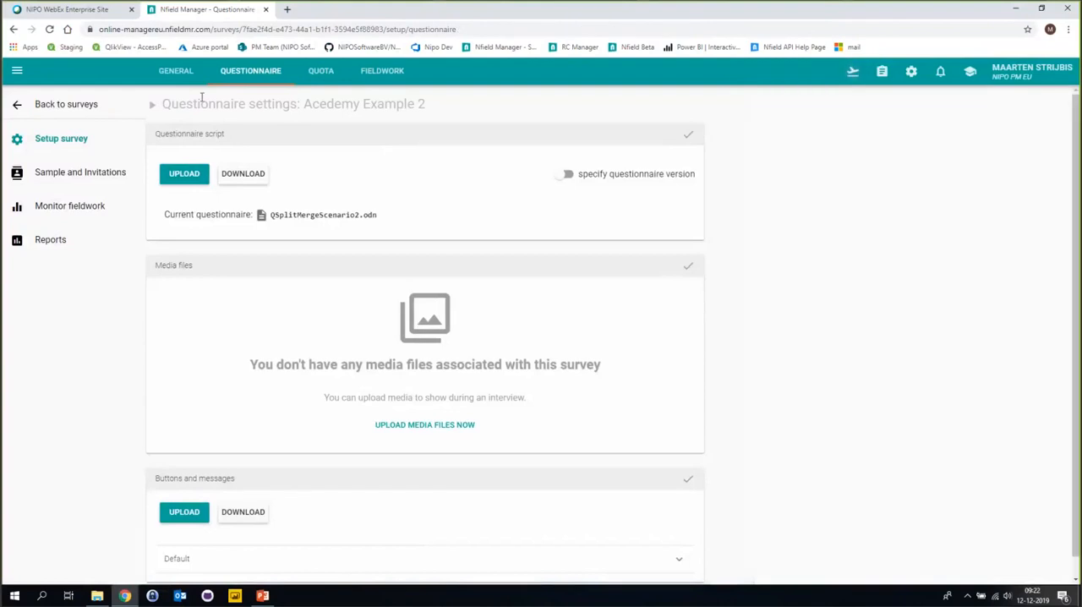
Review the survey's report questions and show the transformation options of question Q10.
left_click(50, 240)
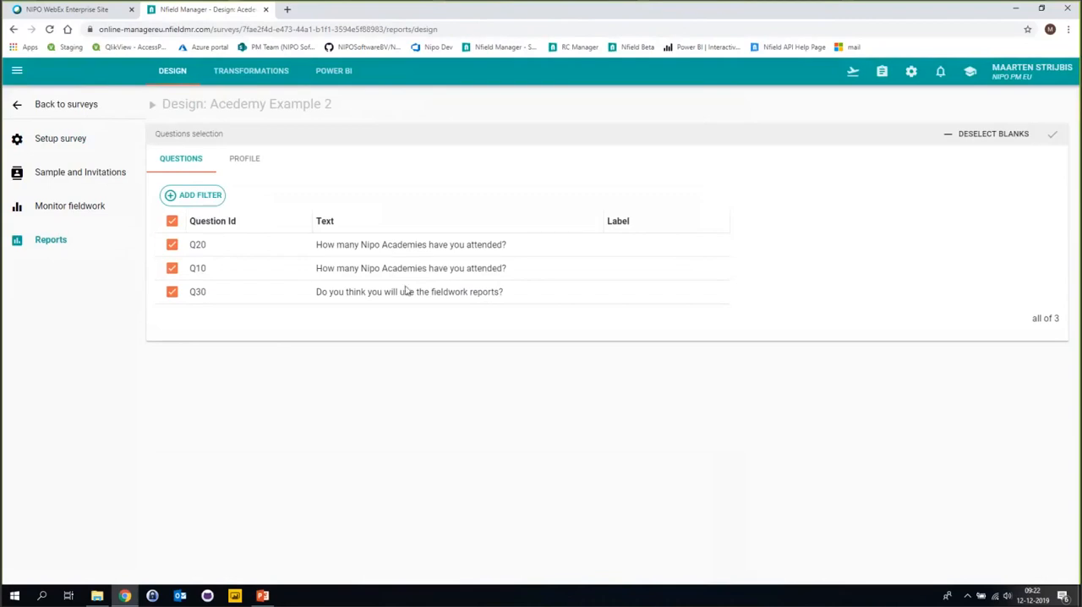
left_click(233, 72)
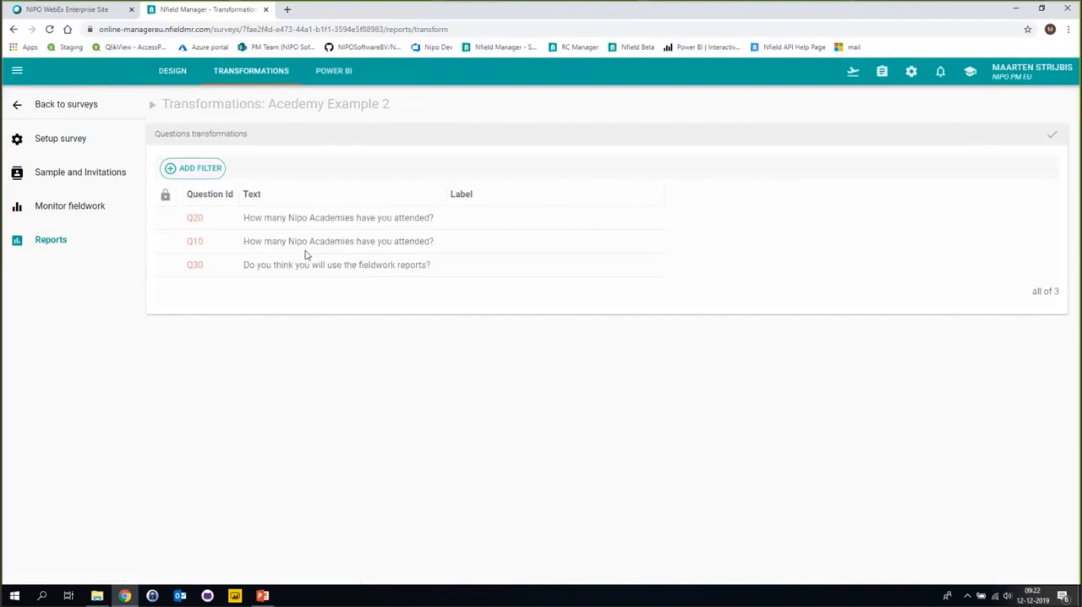
left_click(195, 247)
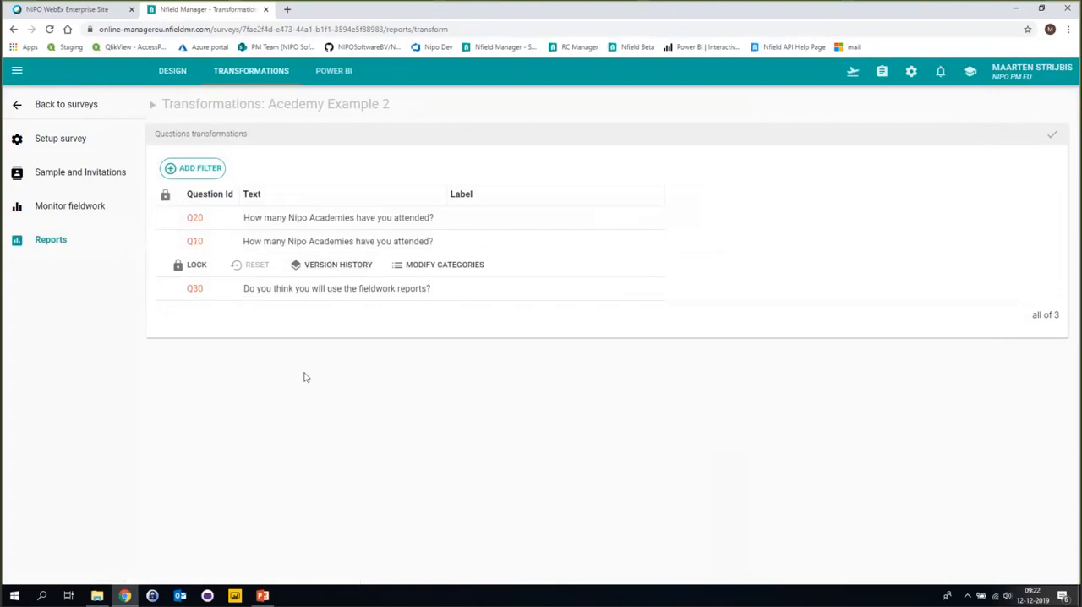
Examine the question 10 text of QSplitMergeScenario2.odn in Notepad++, and return to the transformations page in the browser.
left_click(97, 596)
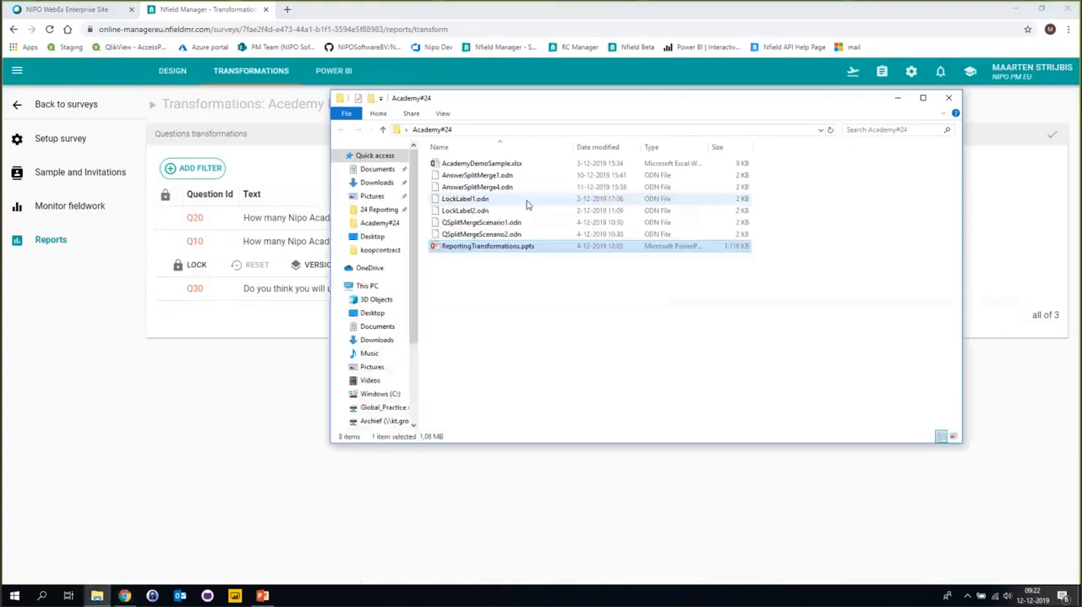
right_click(481, 237)
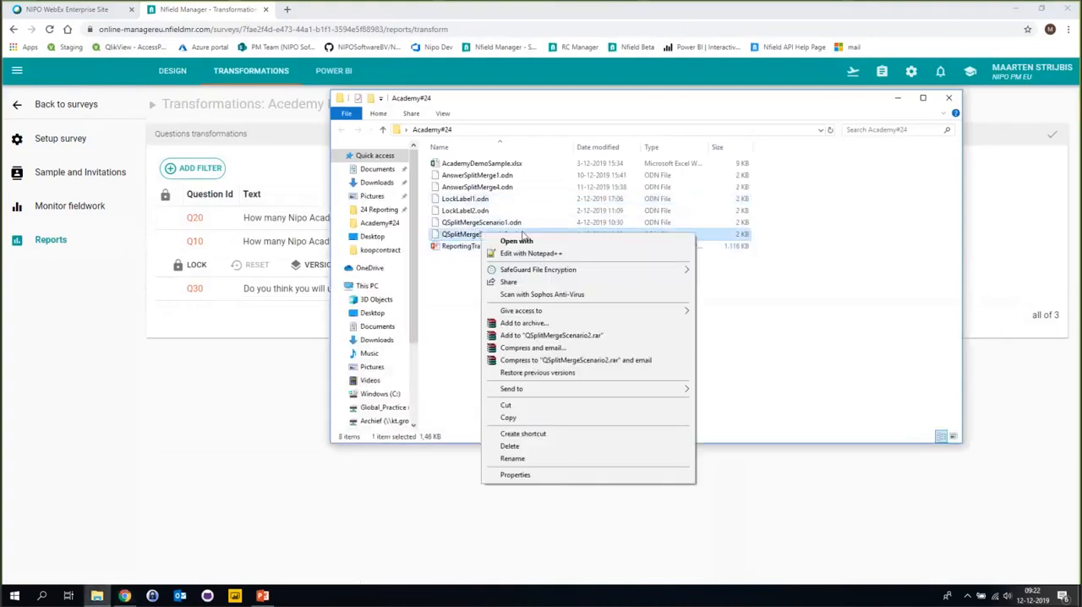
left_click(524, 254)
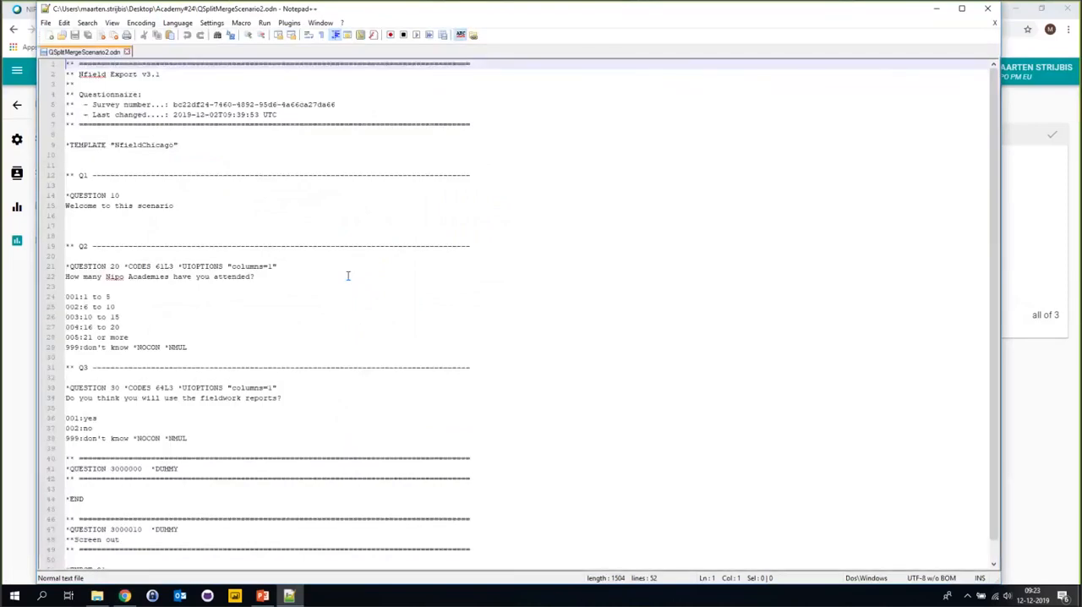
left_click_drag(176, 205, 71, 197)
left_click(174, 218)
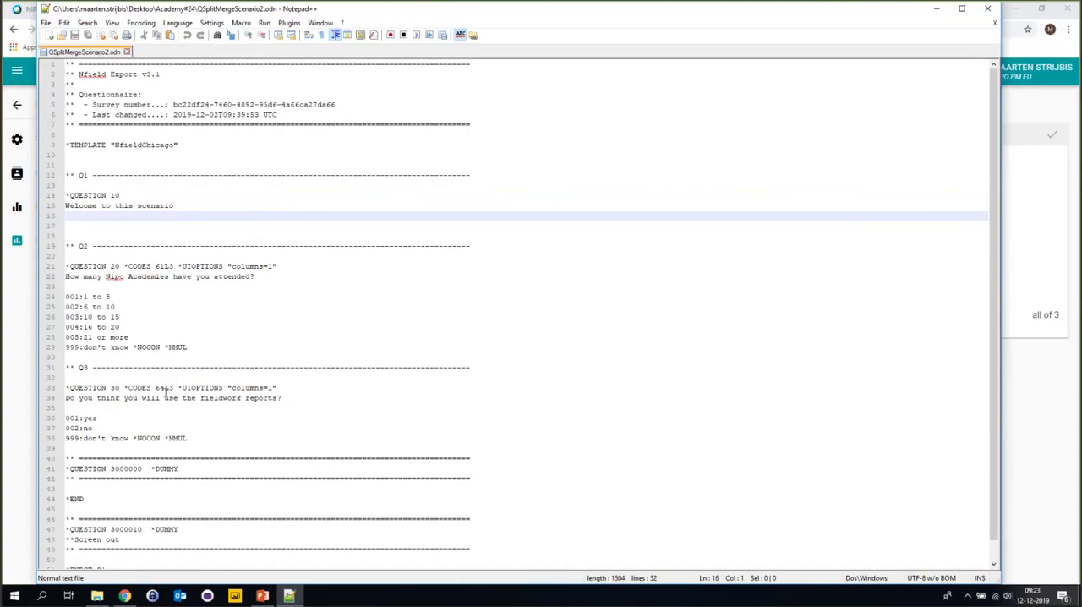
left_click(987, 8)
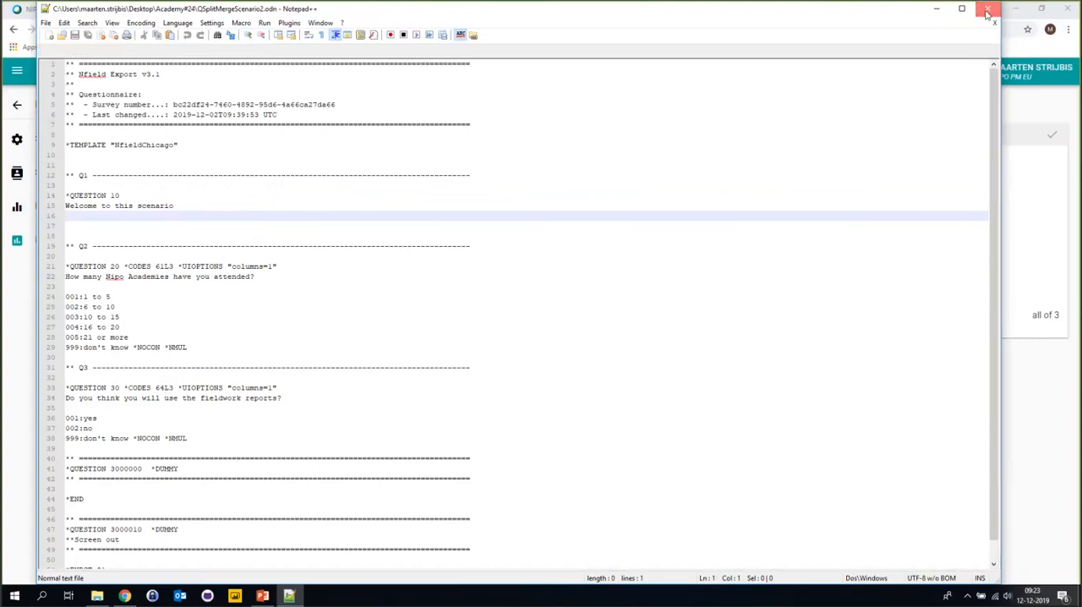
left_click(315, 178)
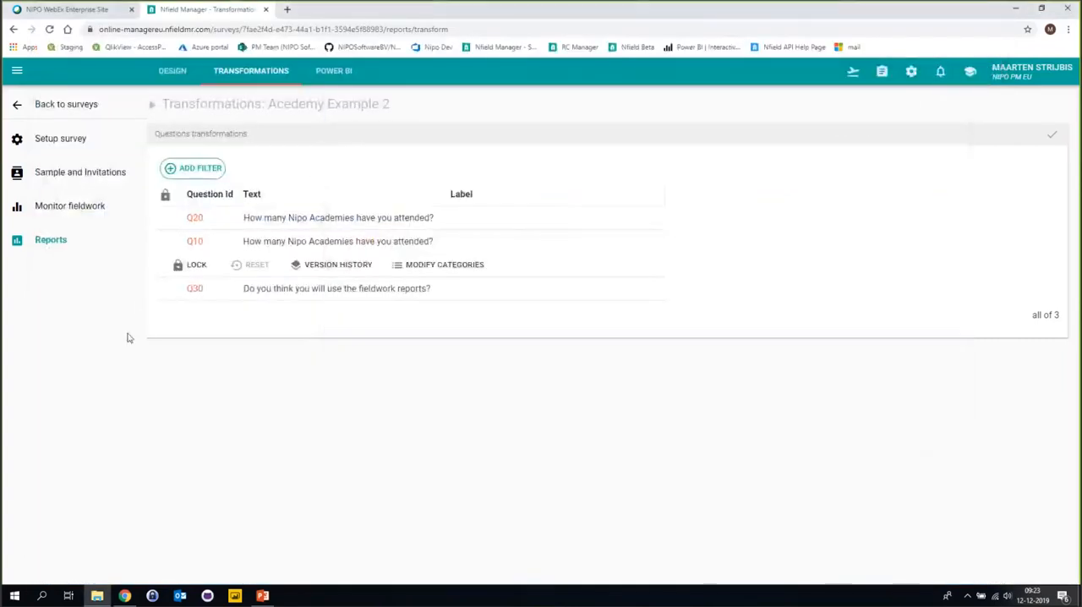
Check the Quick crosstable and its header field choices in the Fieldwork Overview report, and return to the Power BI reports page.
left_click(337, 71)
left_click(307, 287)
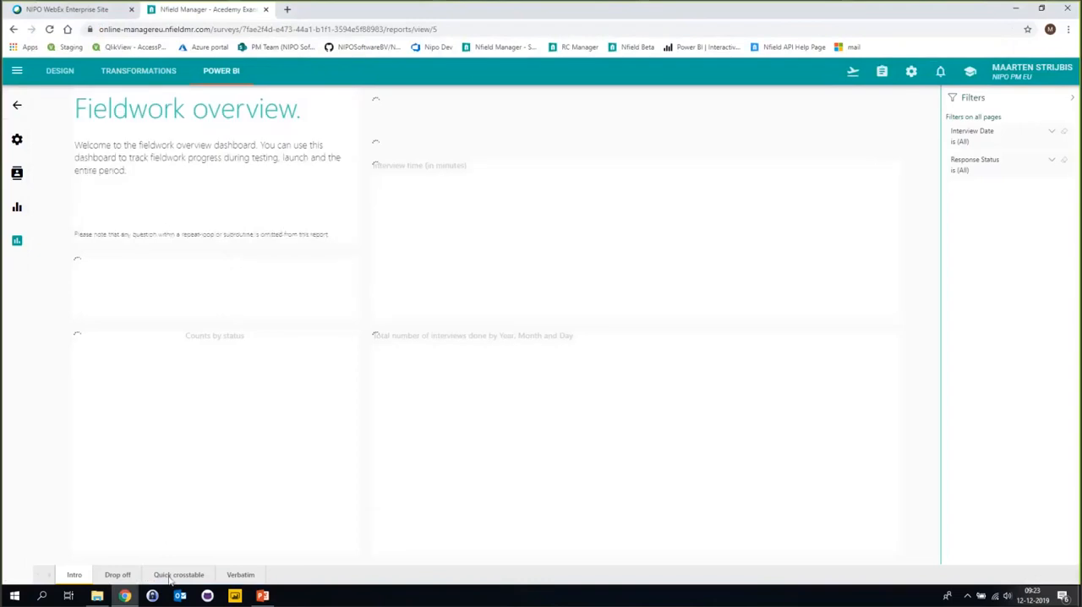
left_click(174, 576)
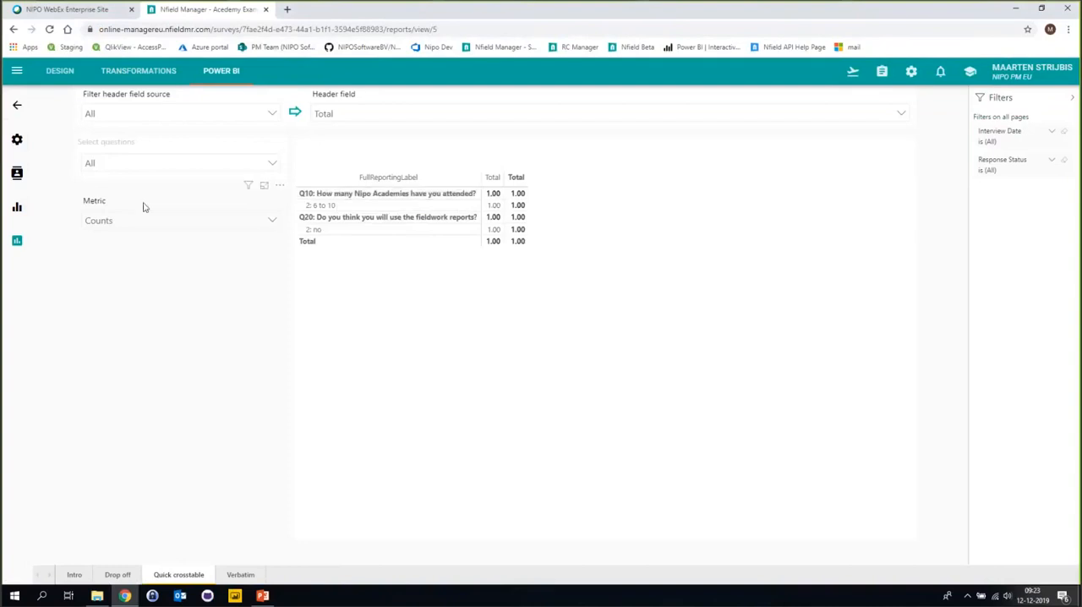
left_click(354, 112)
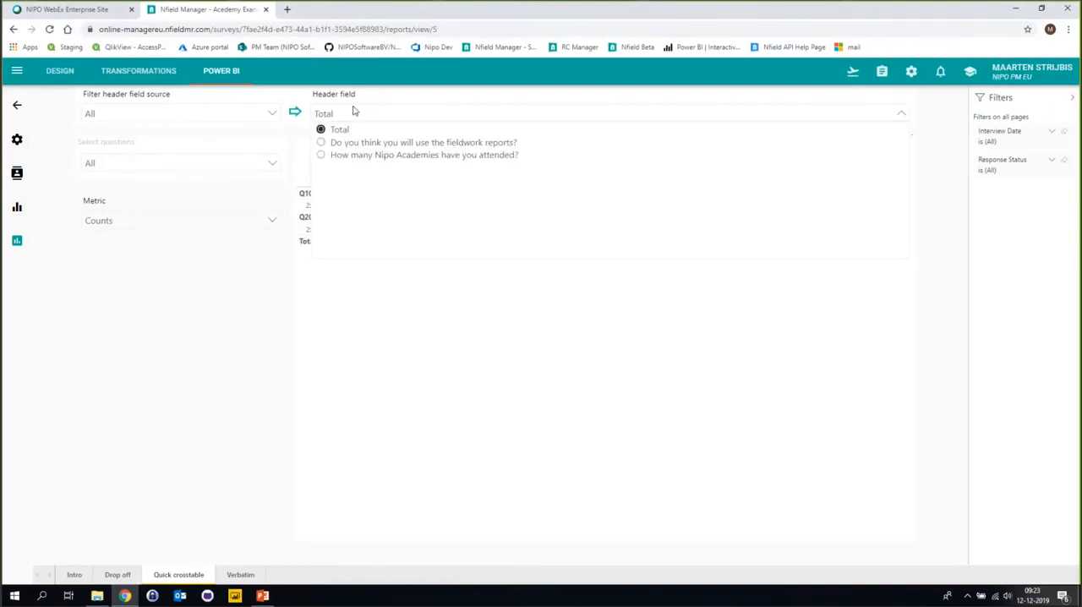
left_click(356, 111)
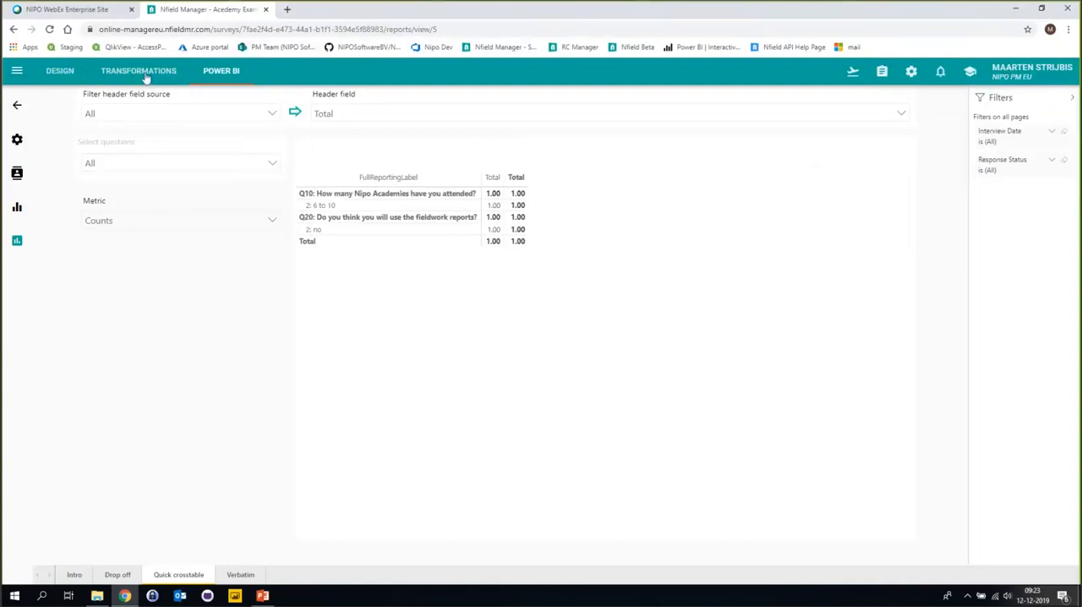
left_click(18, 107)
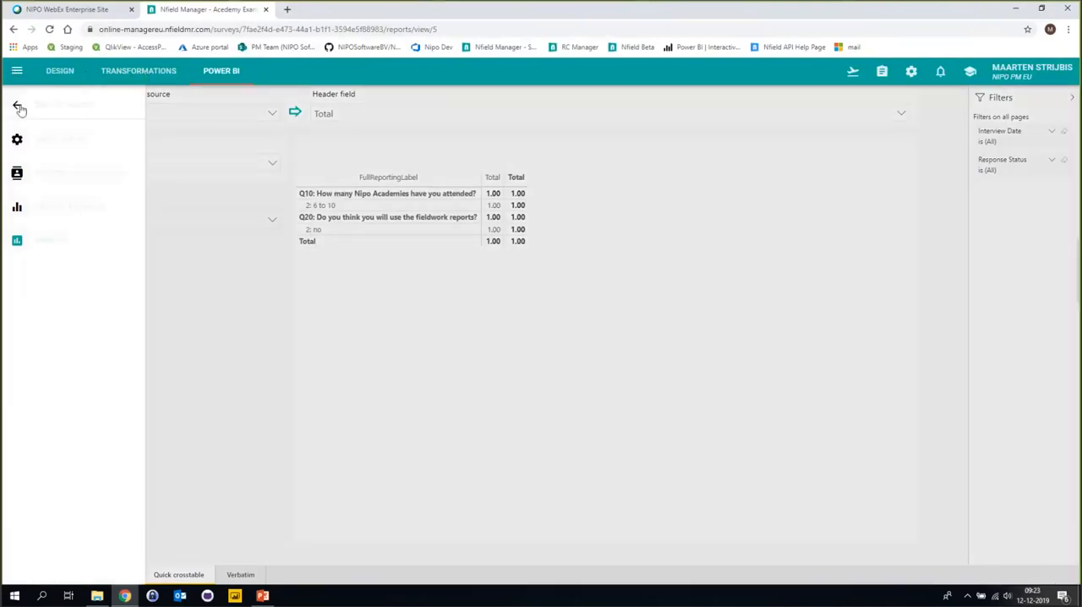
Copy the test interview link of Acedemy Example 2 and open it in a new browser tab.
left_click(854, 72)
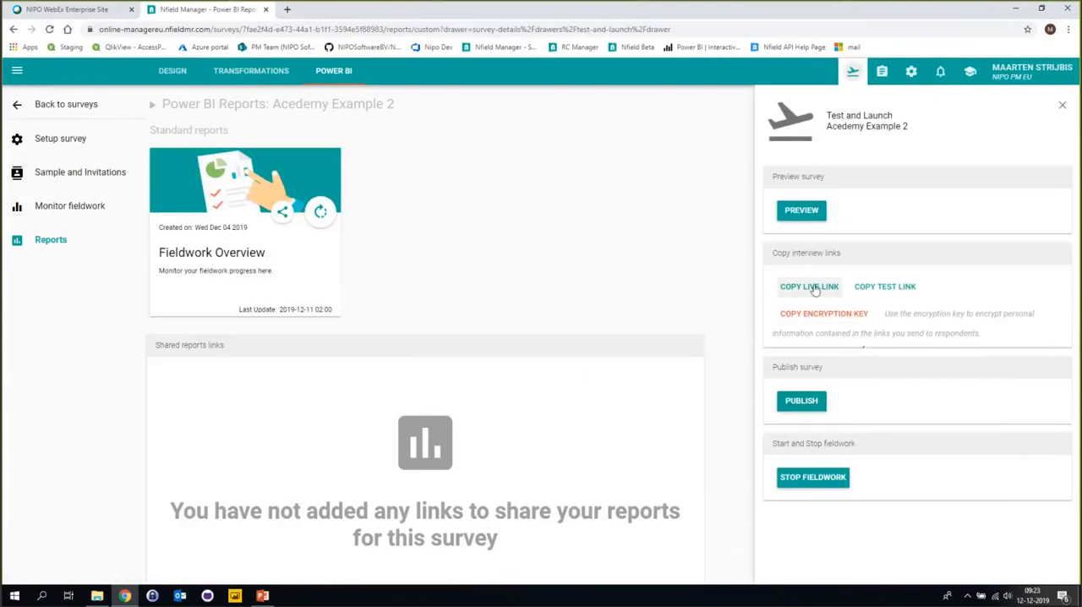
left_click(878, 288)
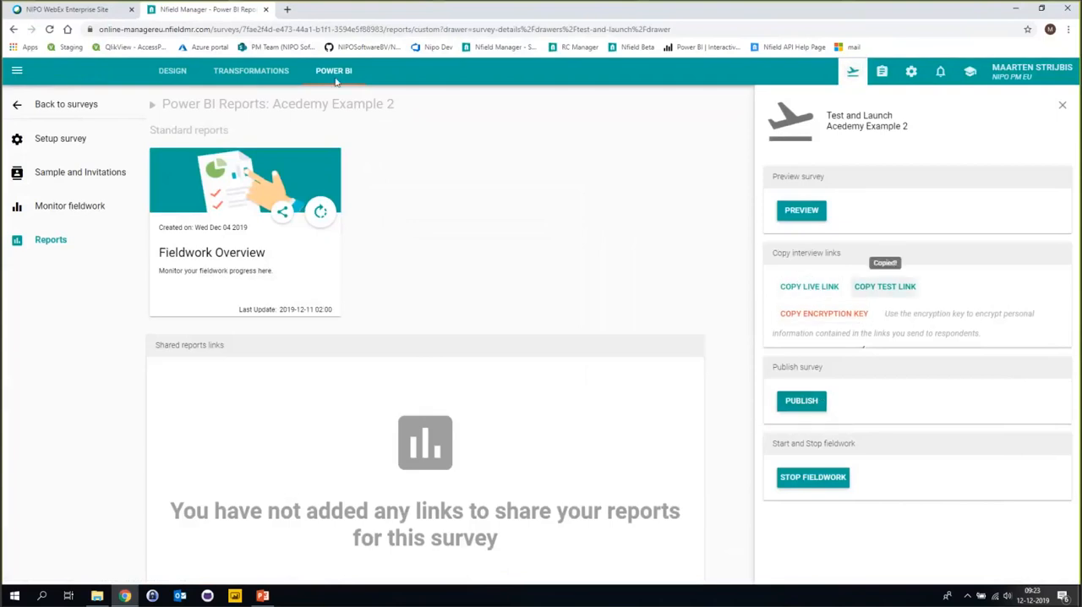
left_click(288, 10)
key("ctrl+v")
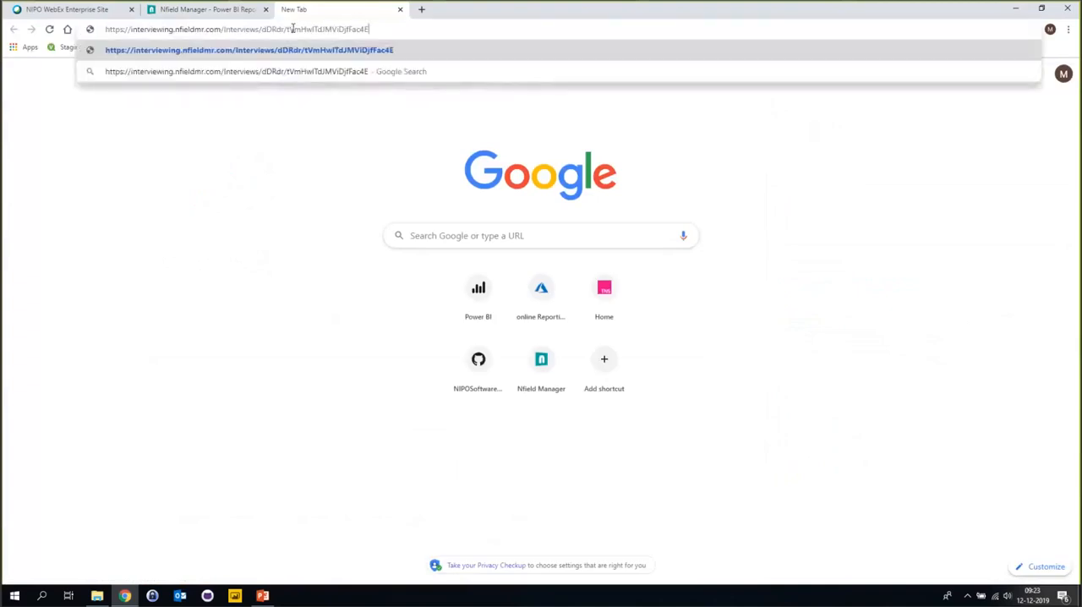
key("Return")
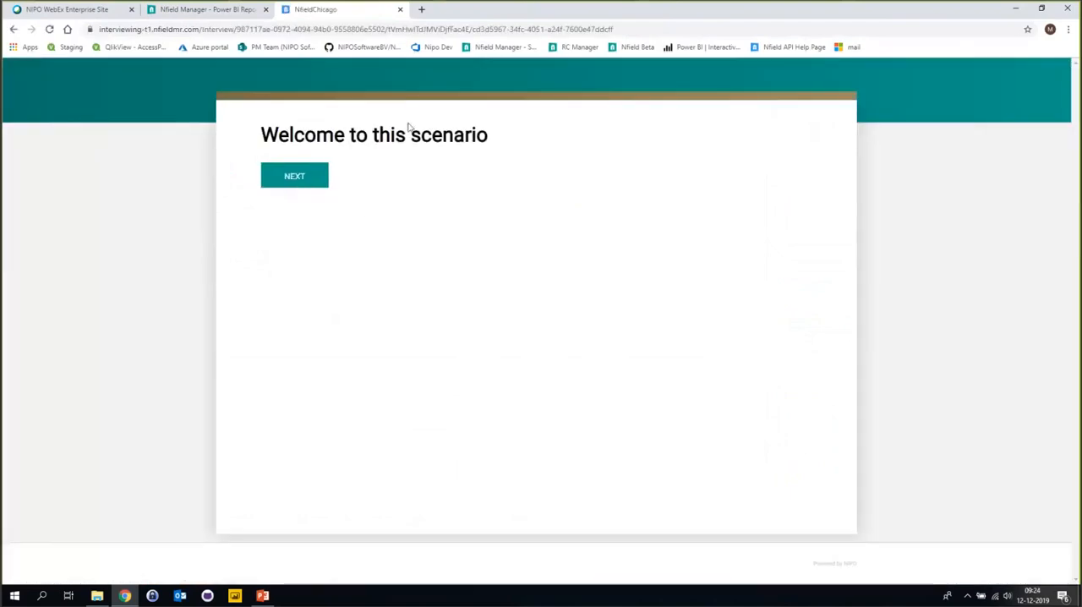
Complete the test interview, answering "6 to 10" for academies attended and "yes" for using the fieldwork reports.
left_click(298, 180)
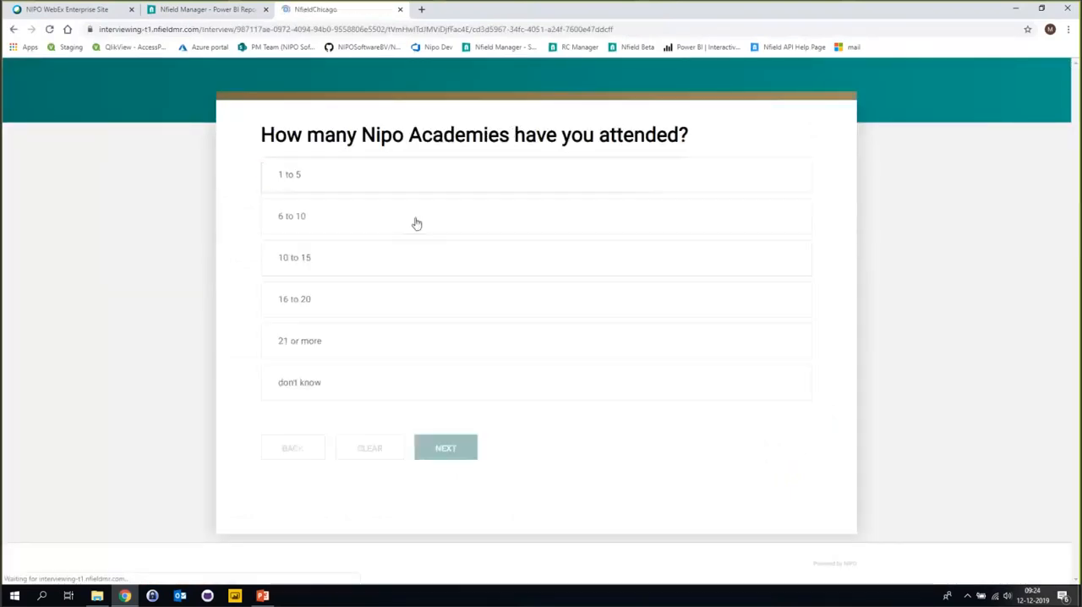
left_click(394, 218)
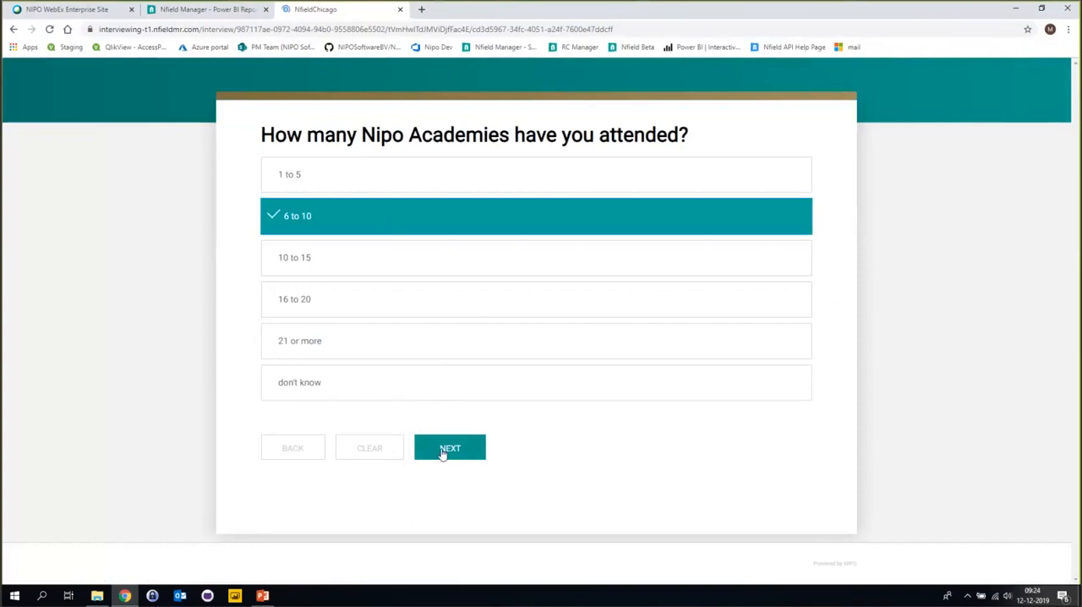
left_click(445, 450)
left_click(369, 230)
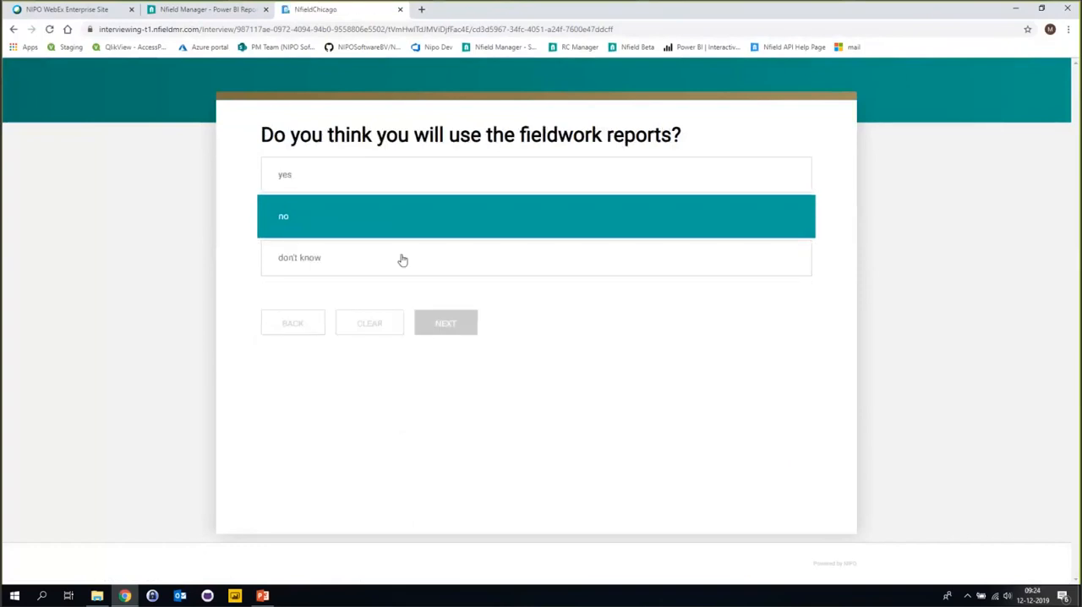
left_click(355, 180)
left_click(473, 326)
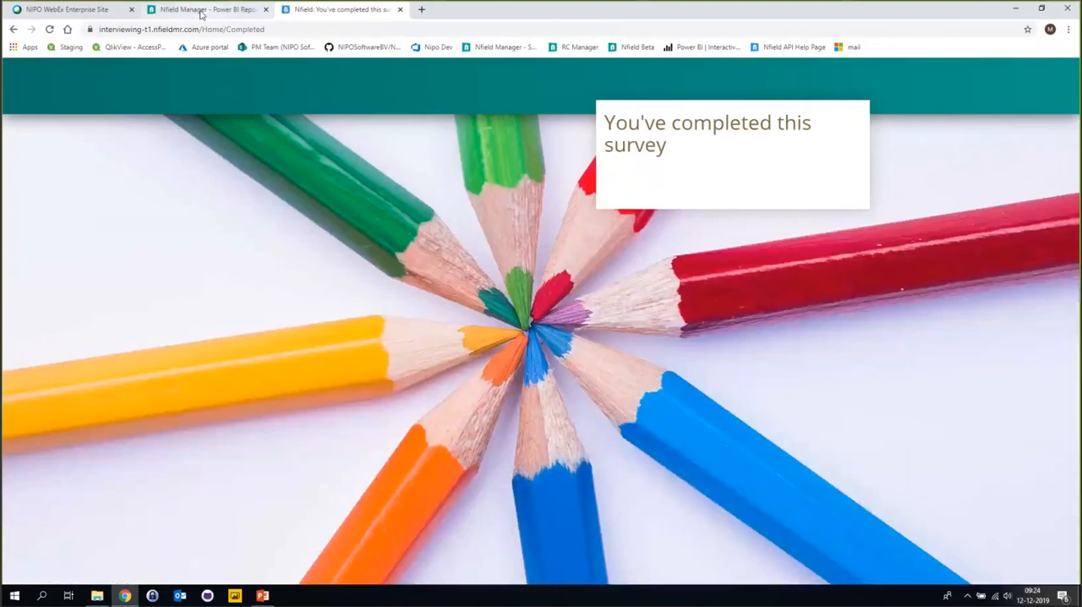
Return to the Nfield Manager tab, close the Test and Launch panel, and view the Fieldwork Overview report's Quick crosstable for Acedemy Example 2.
left_click(201, 10)
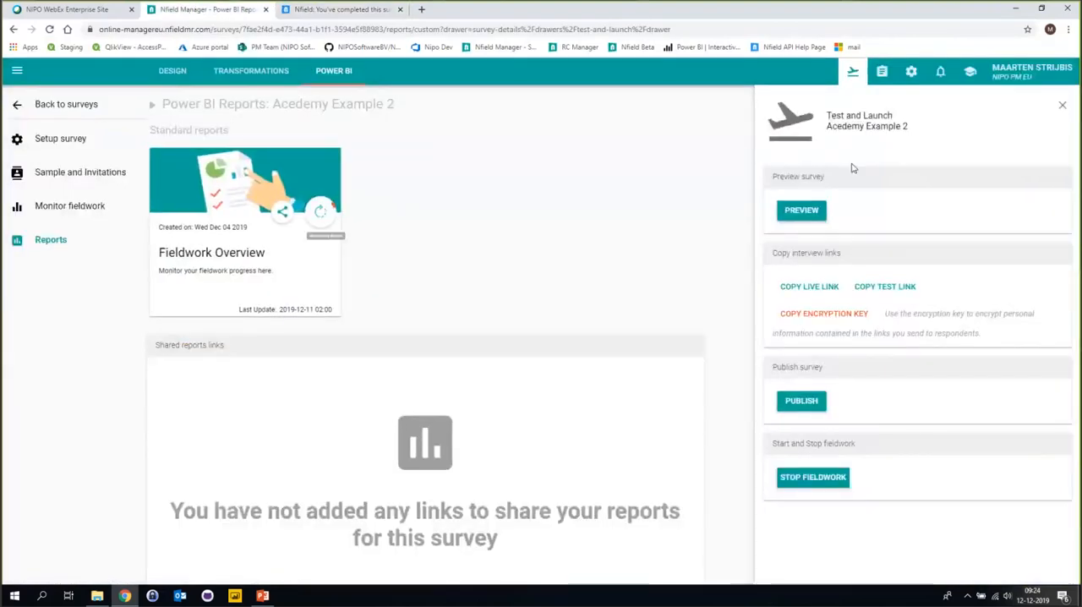
left_click(1063, 105)
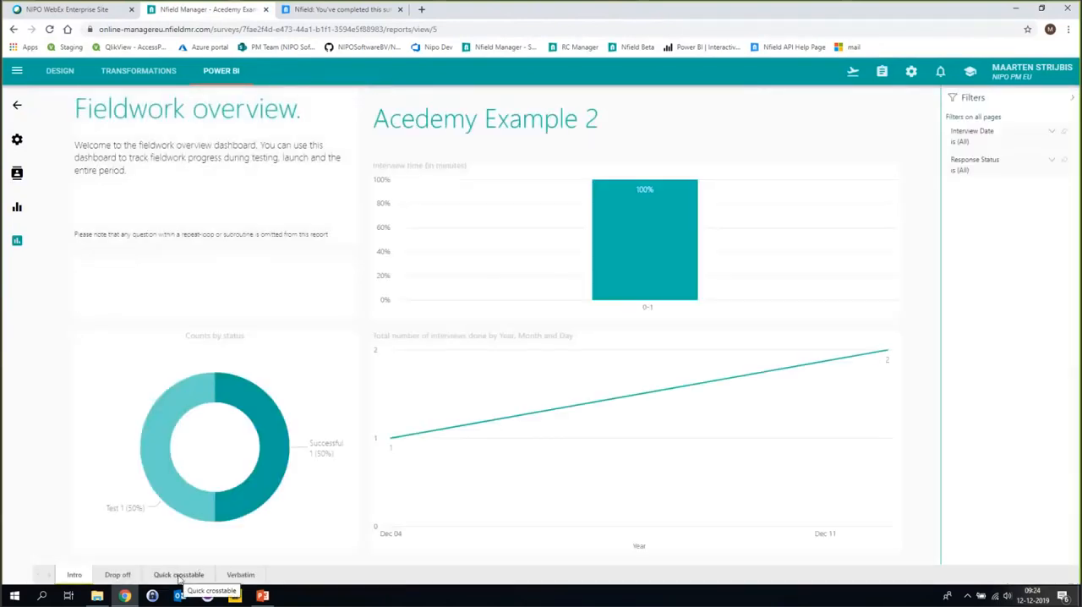
left_click(178, 575)
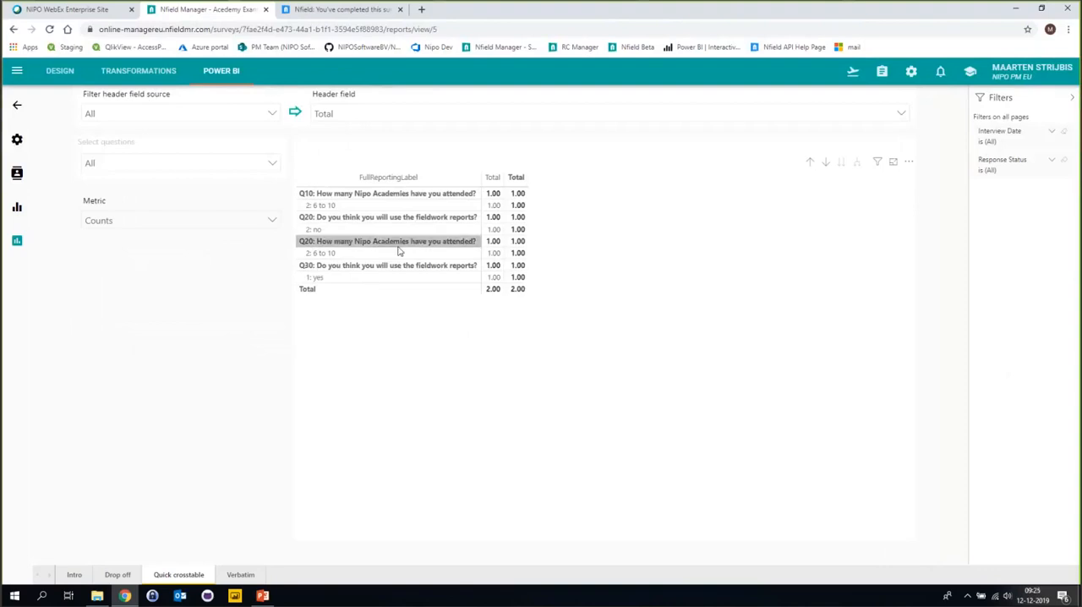
Check the answer categories and version history of question Q10 in the Acedemy Example 2 transformations, and leave both without changes.
left_click(164, 72)
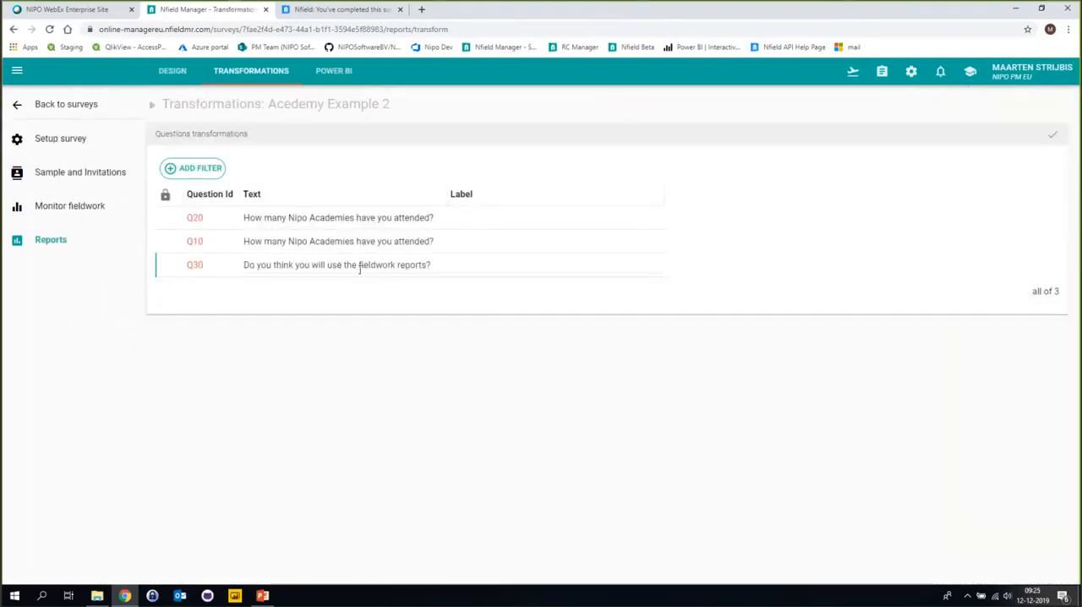
left_click(198, 246)
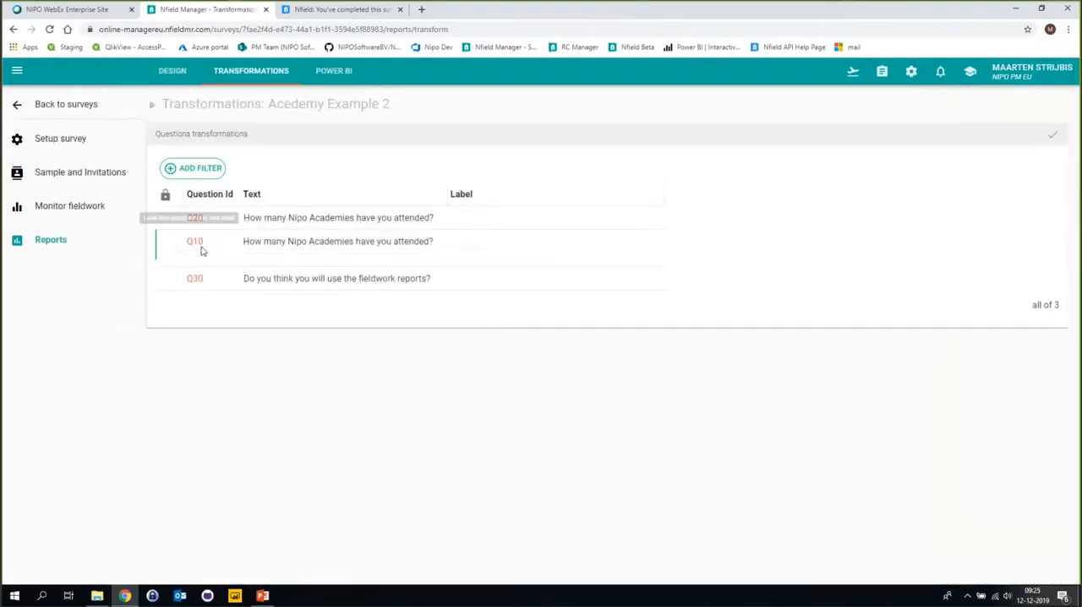
left_click(454, 266)
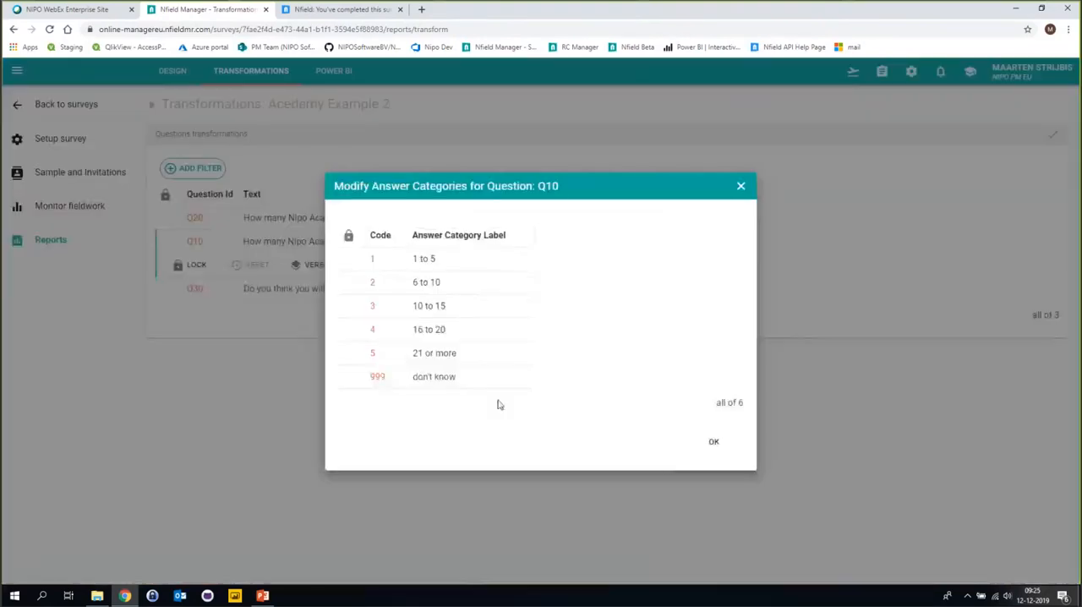
left_click(713, 441)
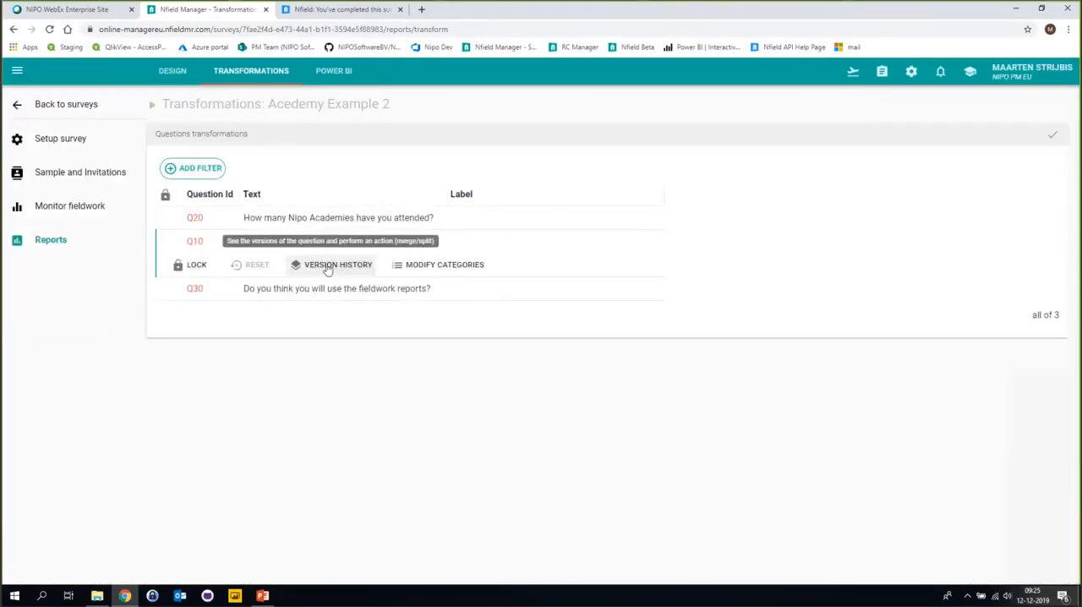
left_click(333, 267)
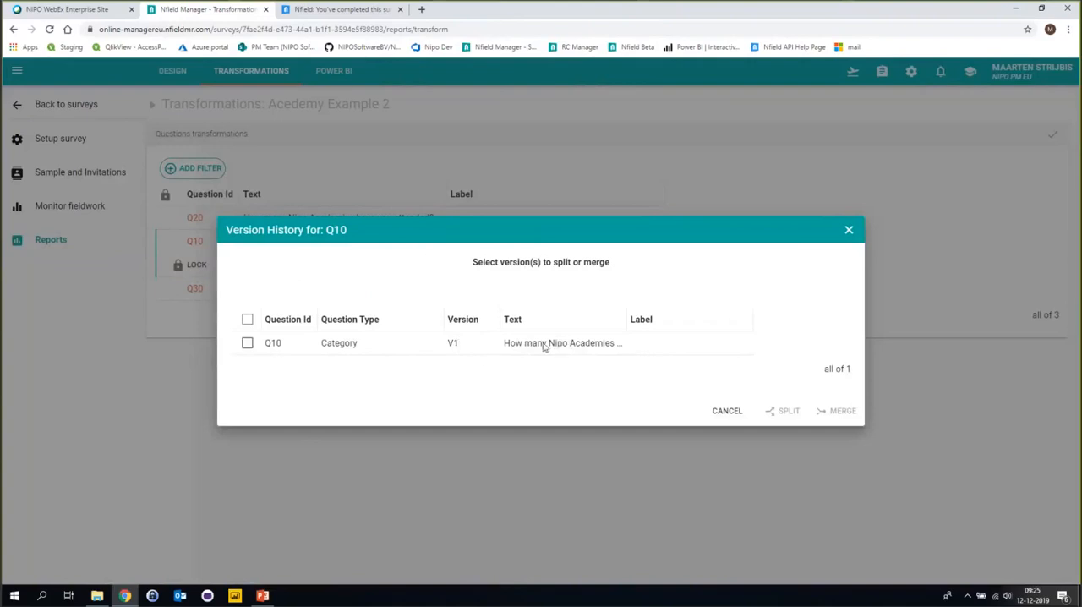
left_click_drag(625, 319, 689, 319)
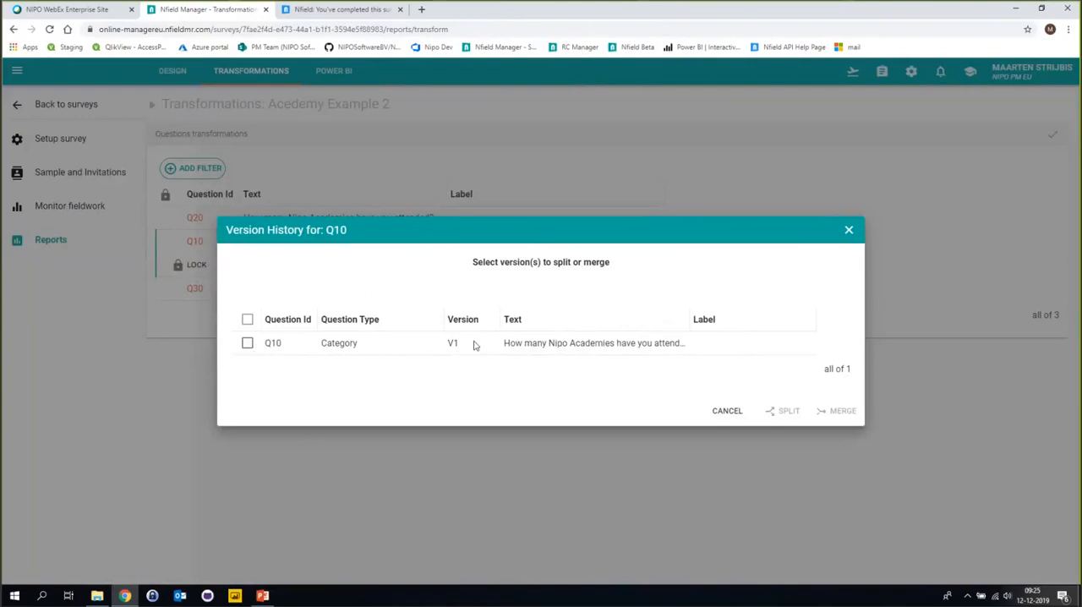
left_click(737, 412)
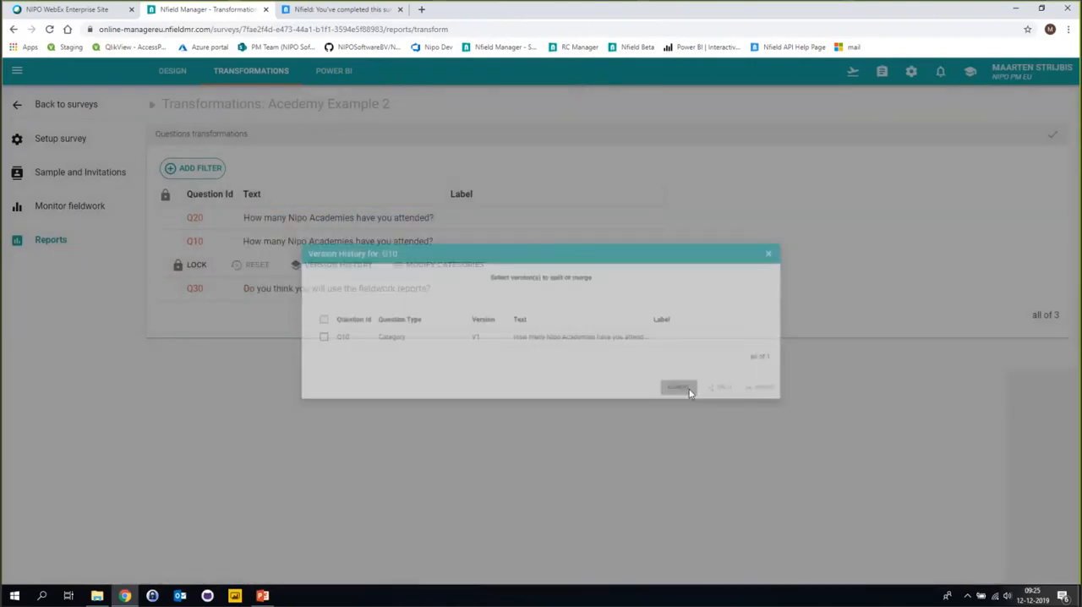
Split version V1, "Do you think you will use the fieldwork reports?", off question Q20 through its version history.
left_click(200, 219)
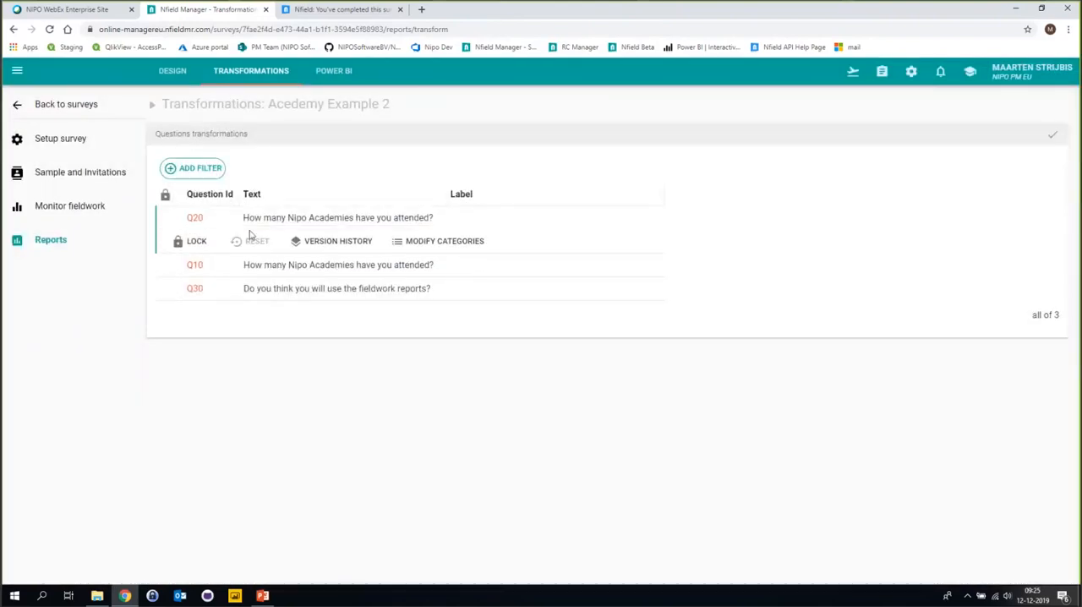
left_click(333, 241)
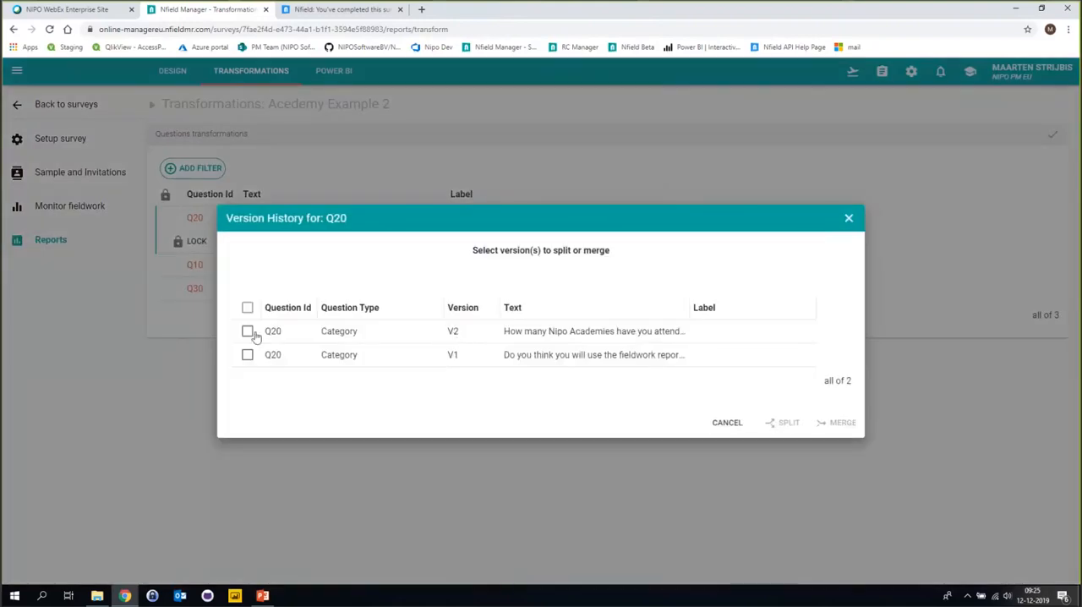
left_click_drag(686, 315, 758, 316)
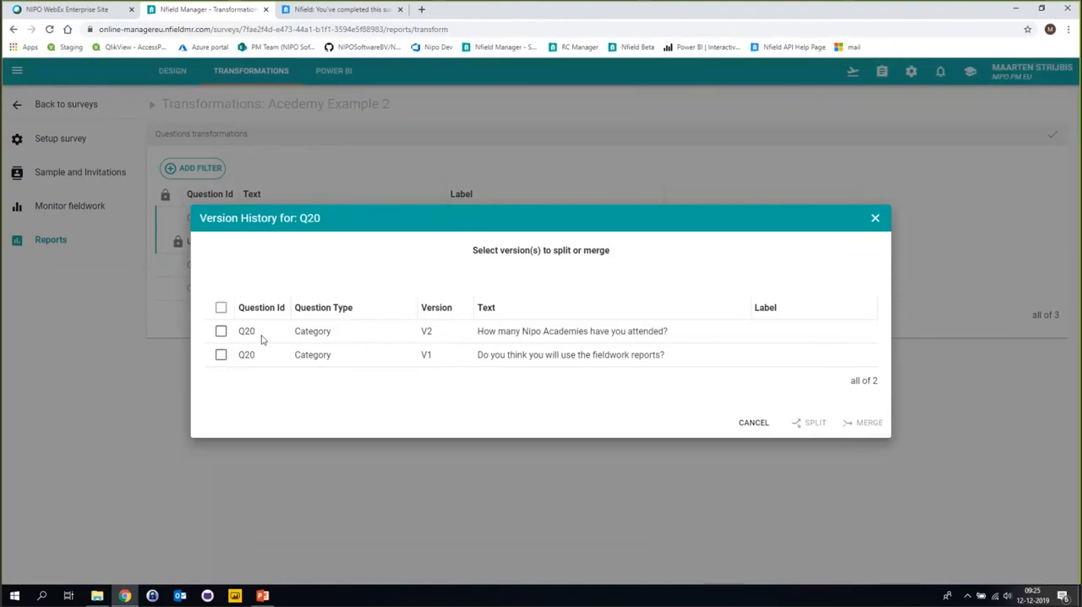
left_click(220, 360)
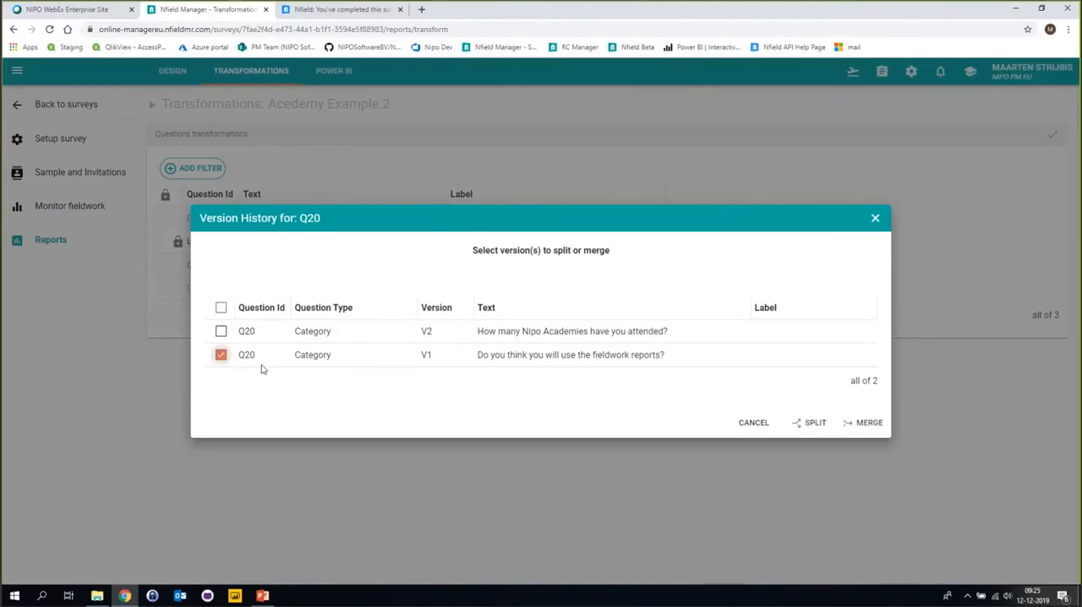
left_click(807, 428)
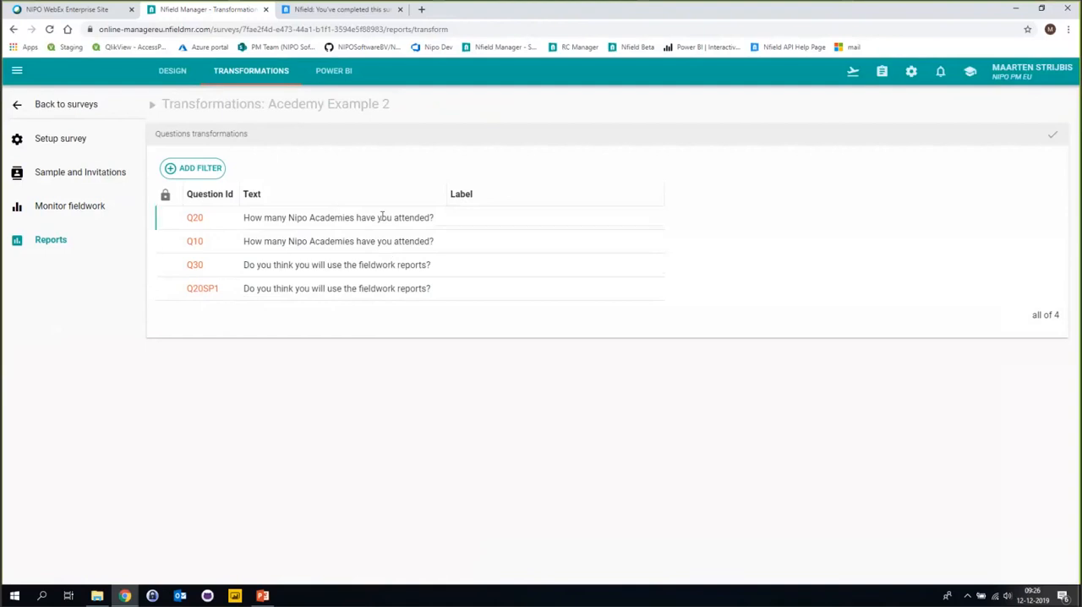
Merge the V1 version of the split-off question Q20SP1 into target question Q30.
left_click(202, 290)
left_click(333, 321)
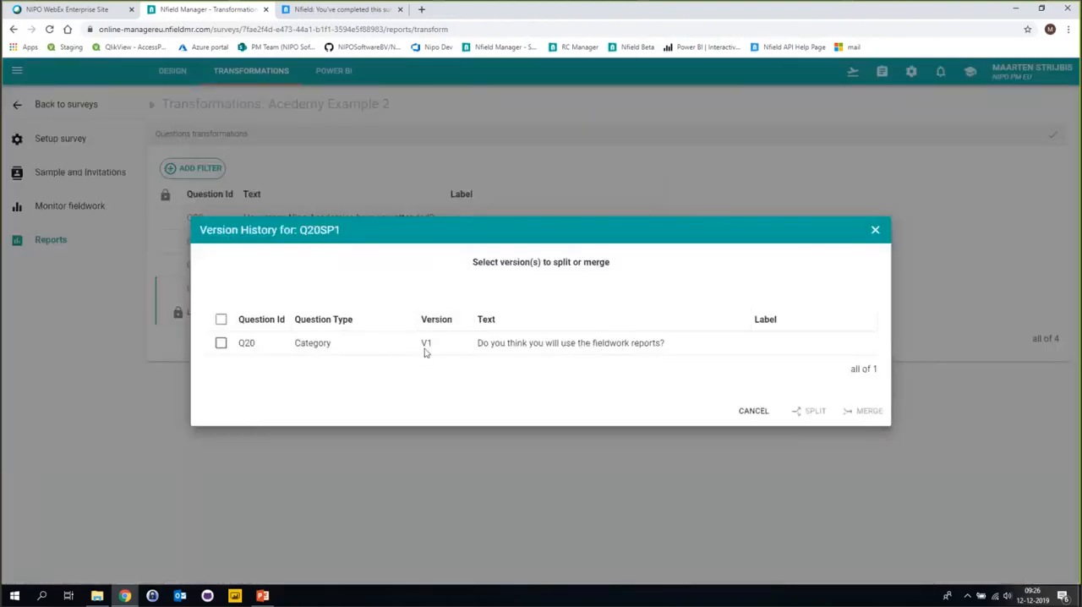
left_click(221, 342)
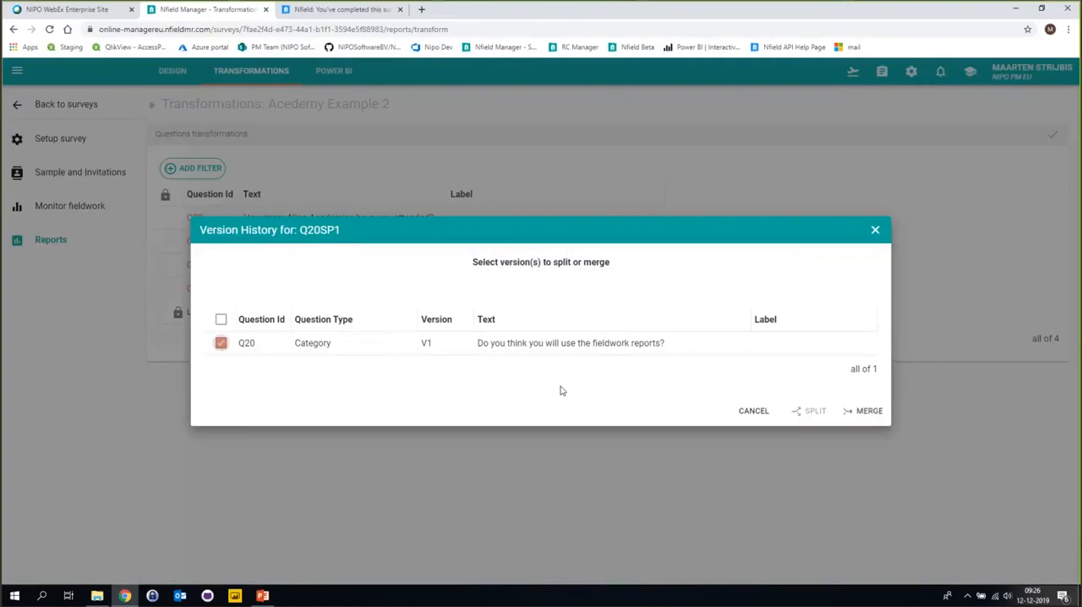
left_click(871, 412)
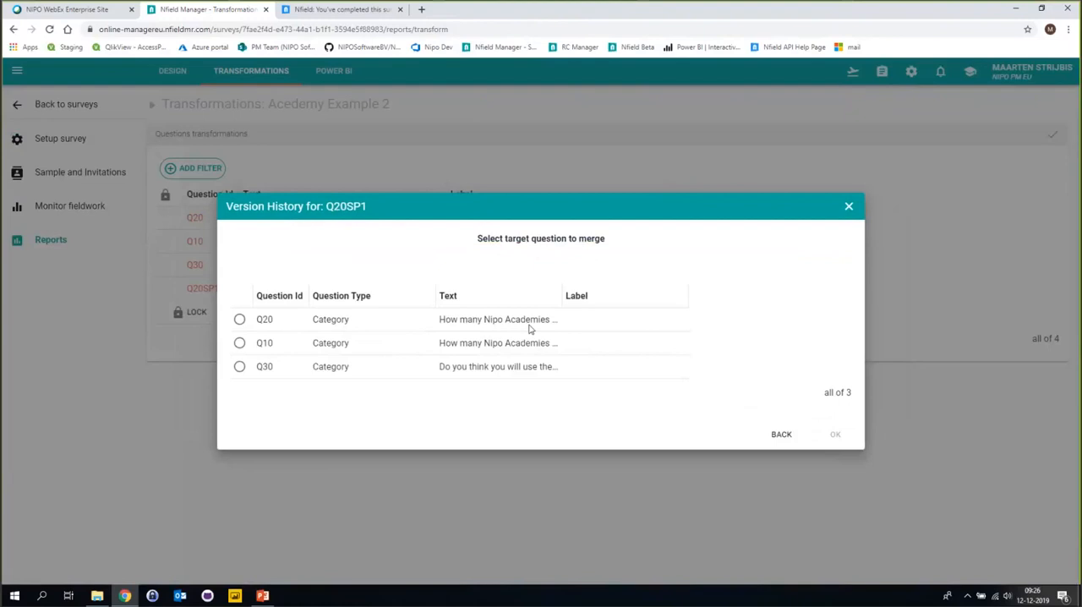
left_click(239, 369)
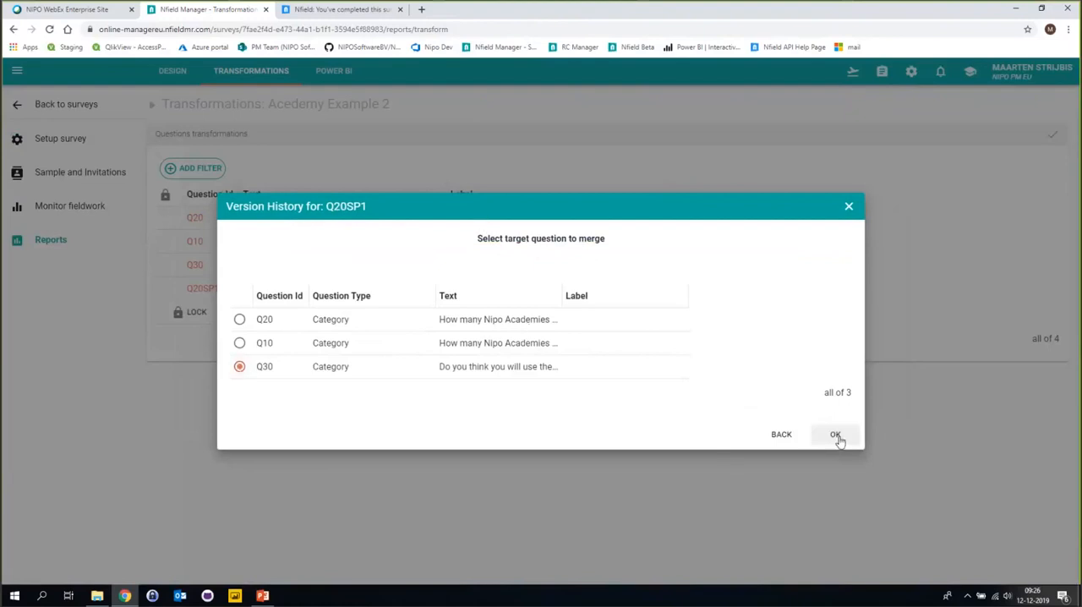
left_click(836, 435)
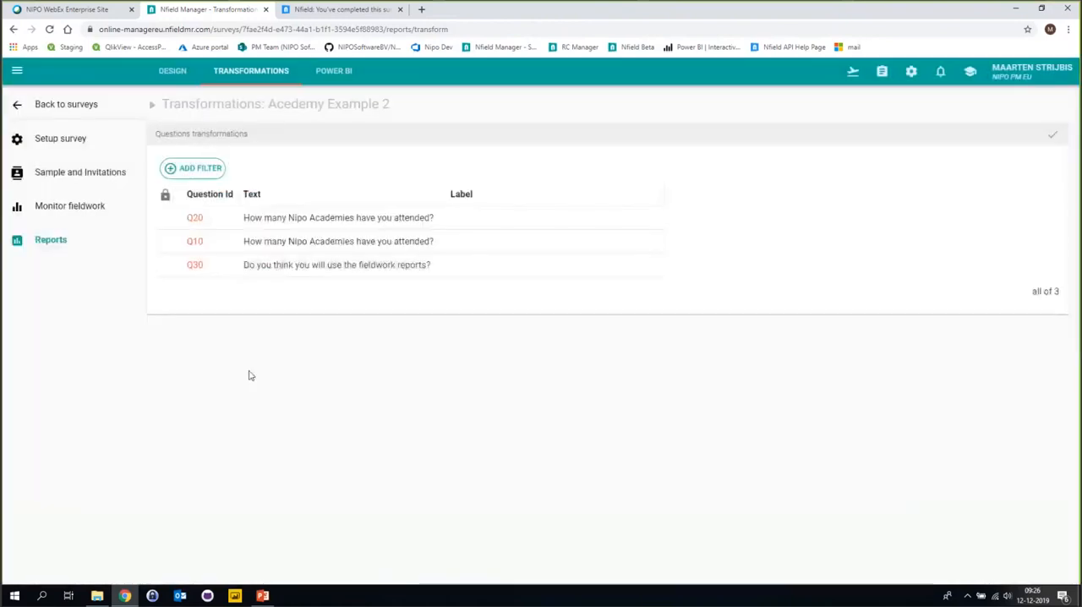
Check the version history of question Q30, and close it without splitting or merging.
left_click(200, 268)
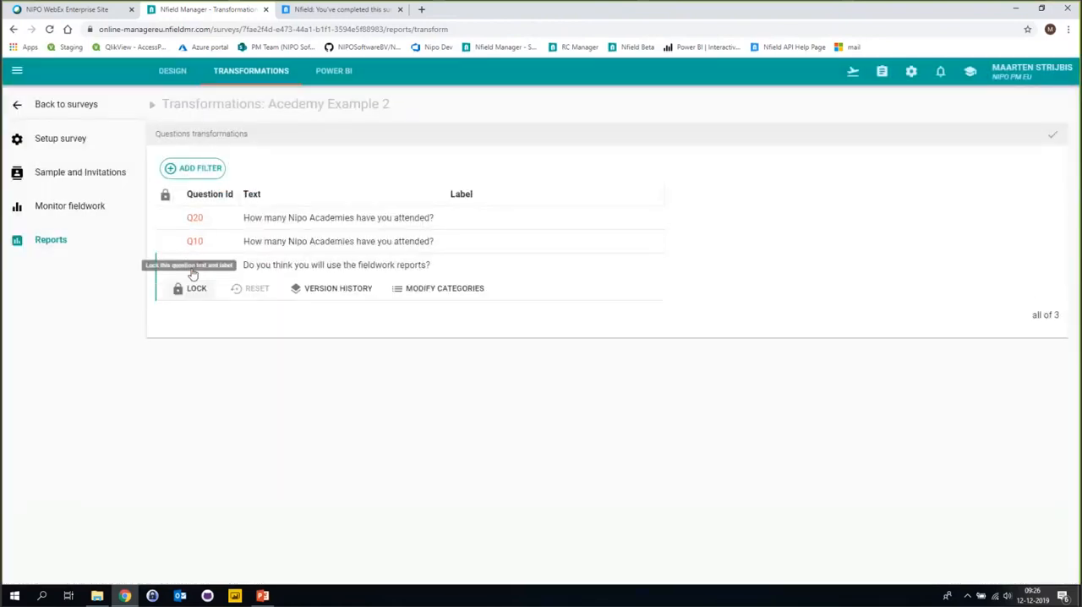
left_click(328, 290)
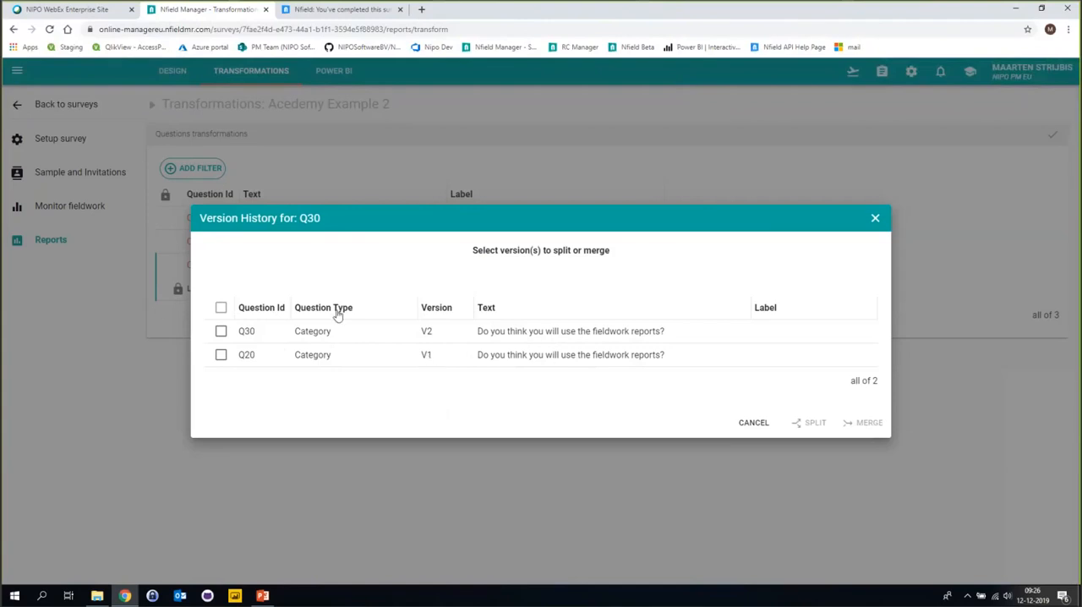
left_click(743, 423)
Merge version V1 of question Q10 into target question Q20, and widen the Text column of the questions list.
left_click(194, 243)
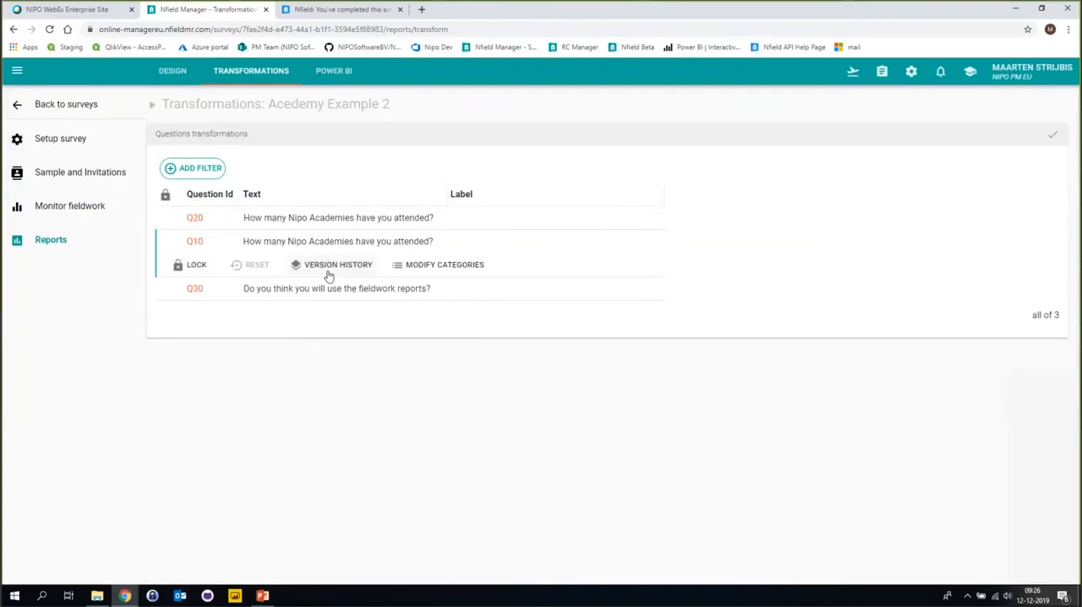
left_click(335, 266)
left_click(221, 342)
left_click(869, 413)
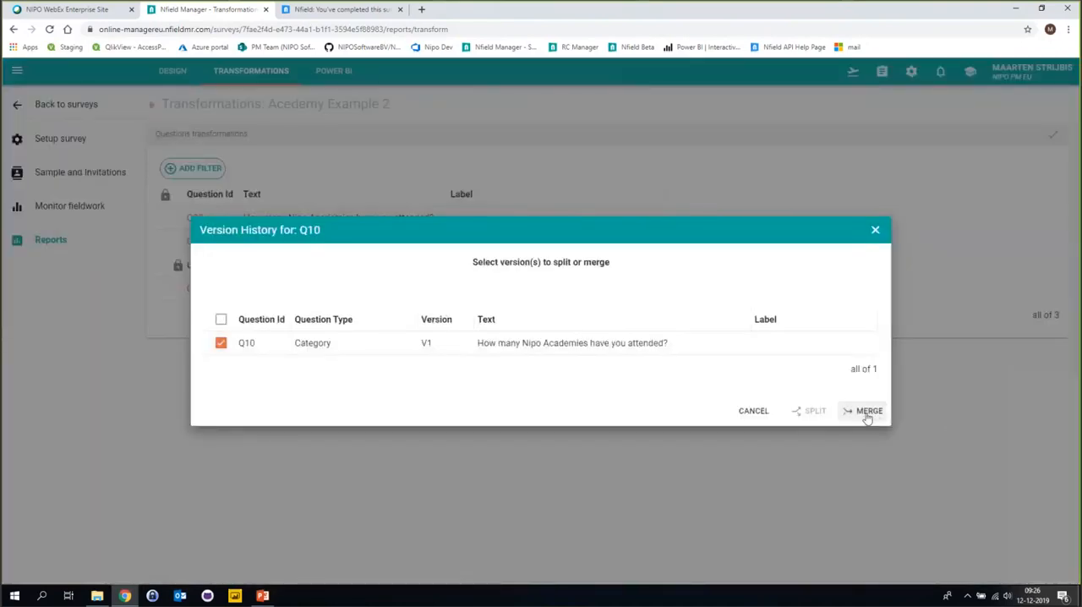
left_click(240, 331)
left_click(835, 423)
left_click_drag(442, 193, 554, 196)
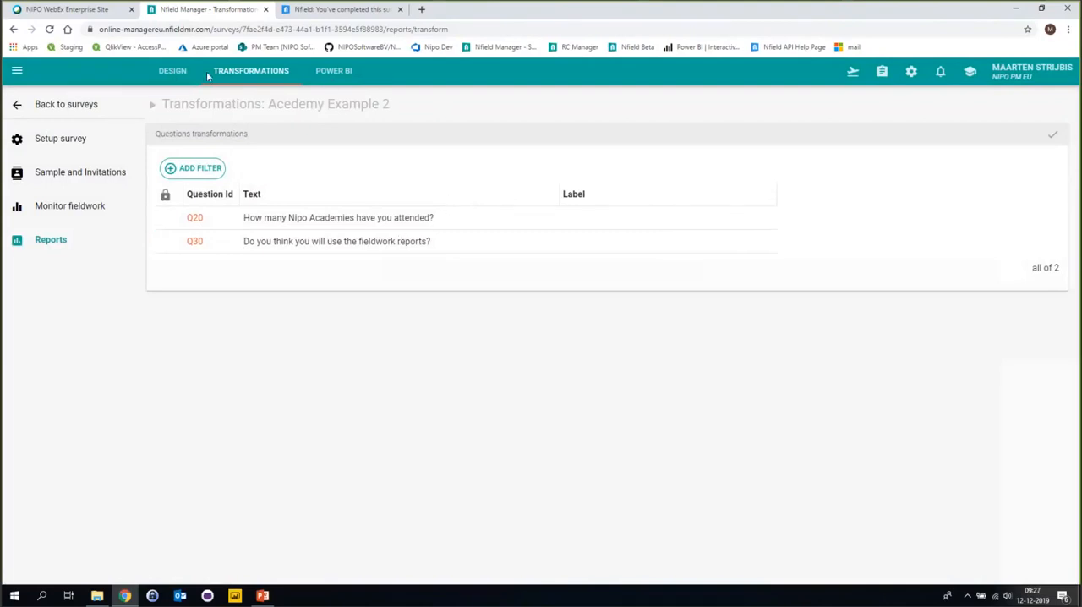
Open the Fieldwork Overview report of Acedemy Example 2 again and check the merged questions in its Quick crosstable.
left_click(328, 80)
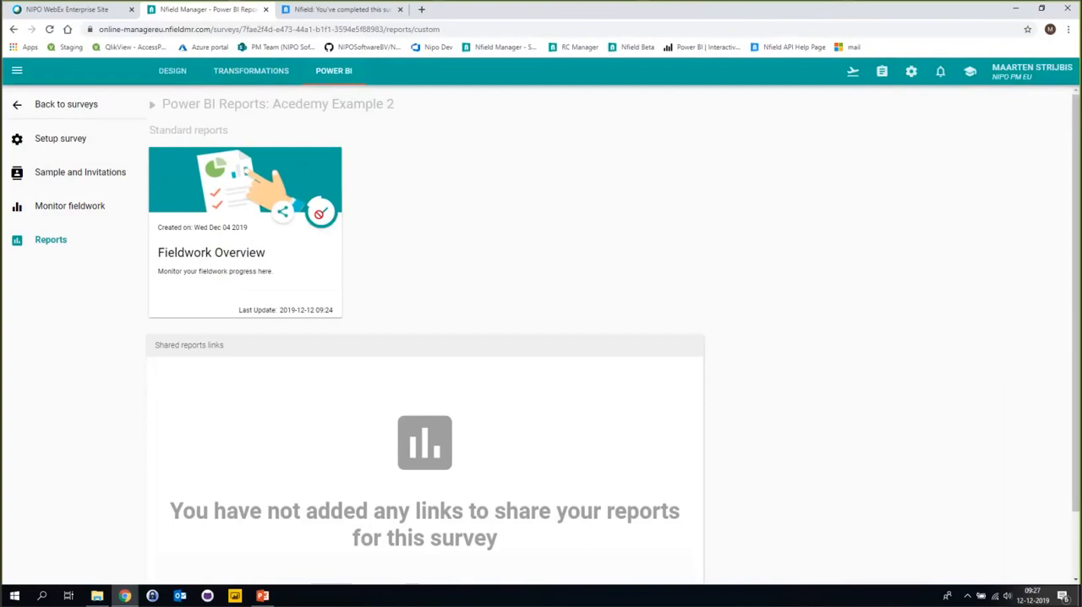
left_click(263, 76)
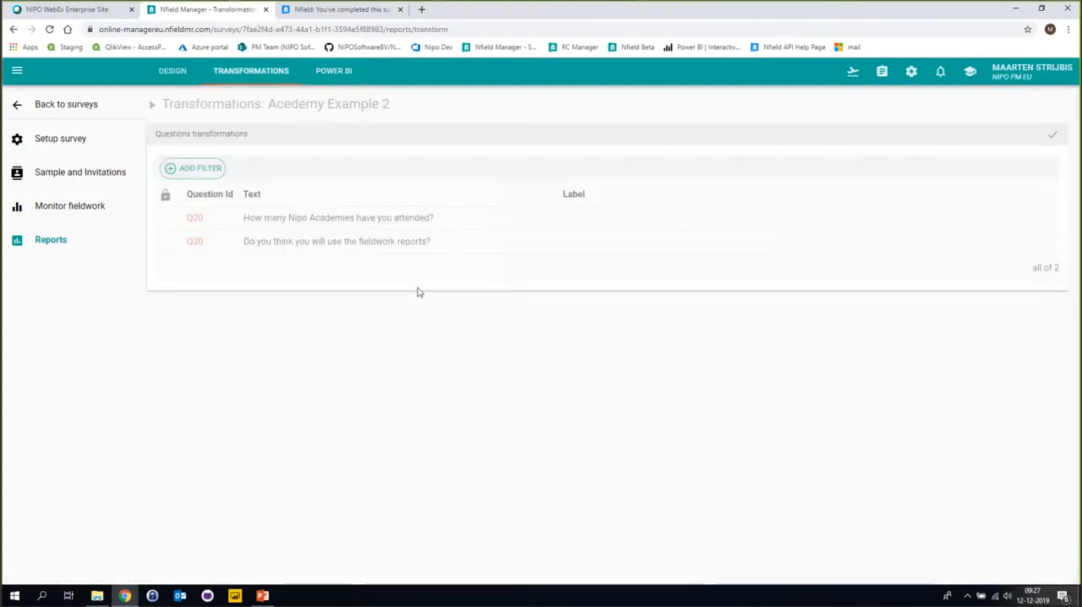
left_click(333, 72)
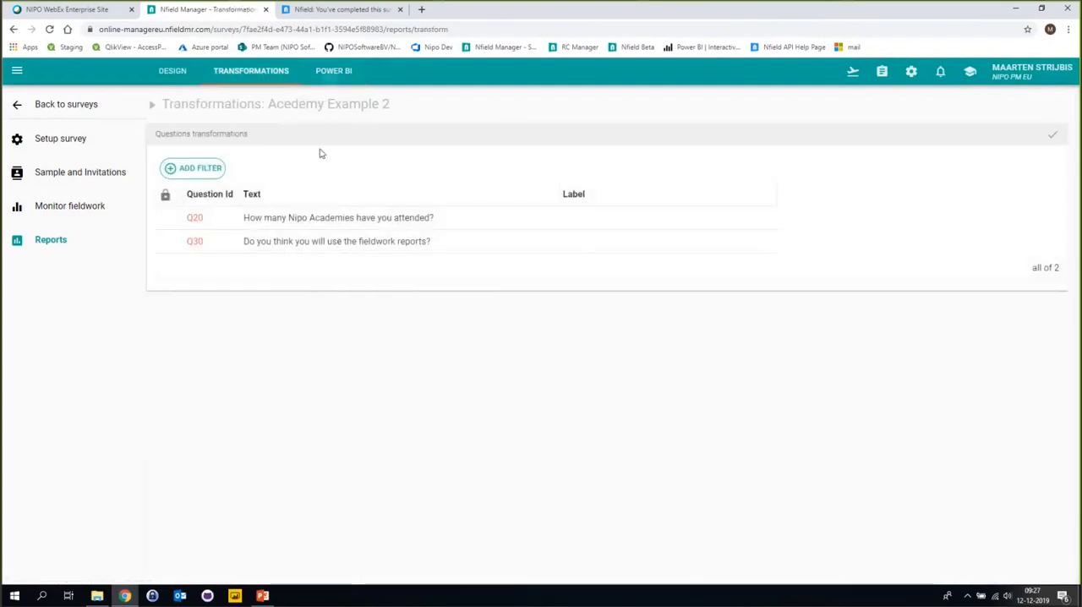
left_click(310, 292)
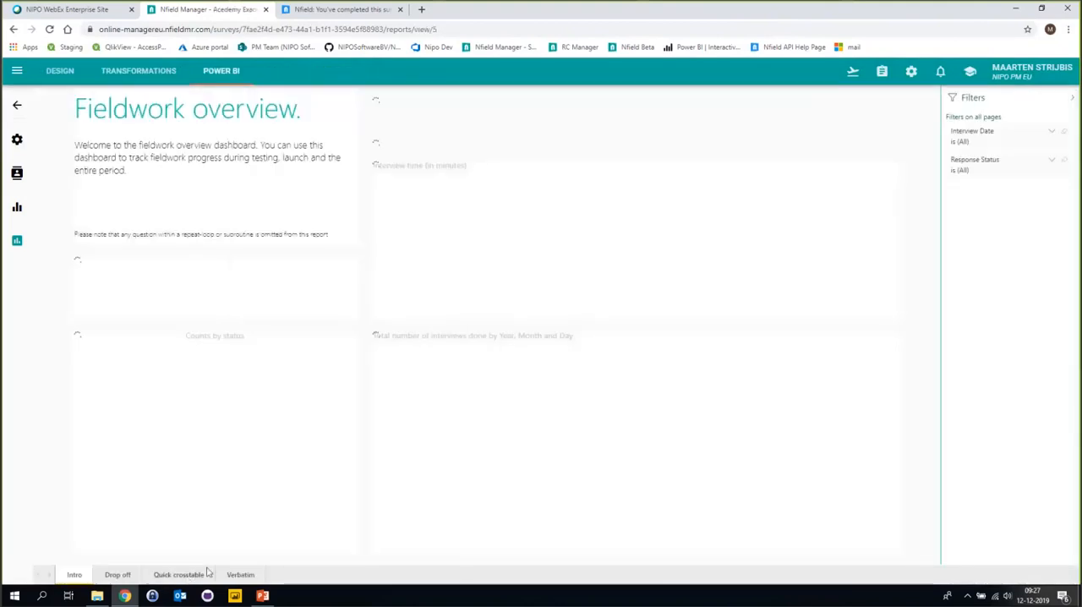
left_click(186, 576)
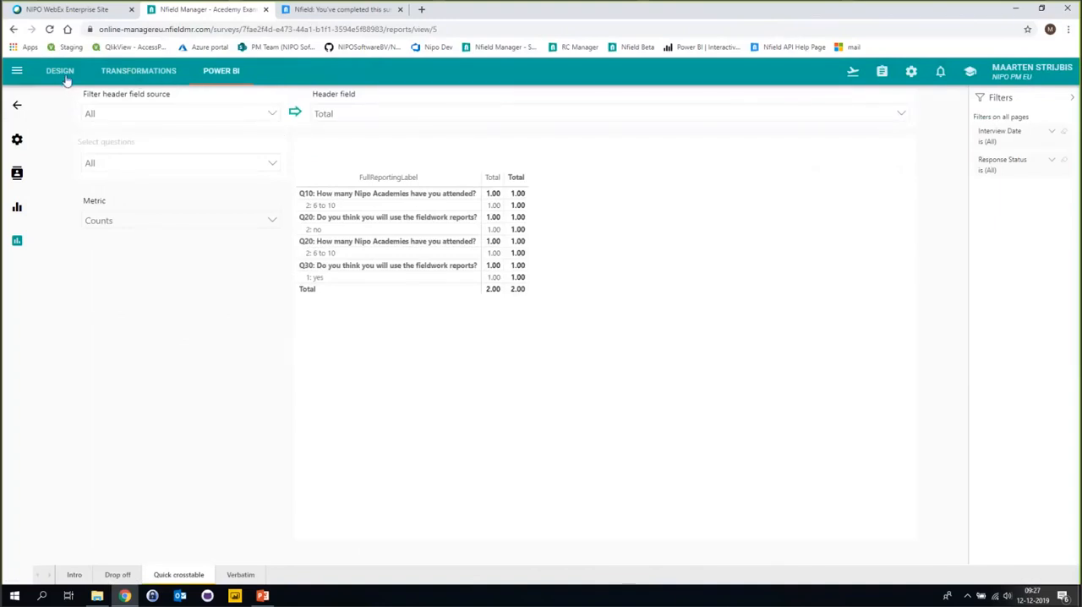
Add question Q30 to the report design of survey Academy Example 1, save the selection, and open the survey's transformations.
left_click(21, 107)
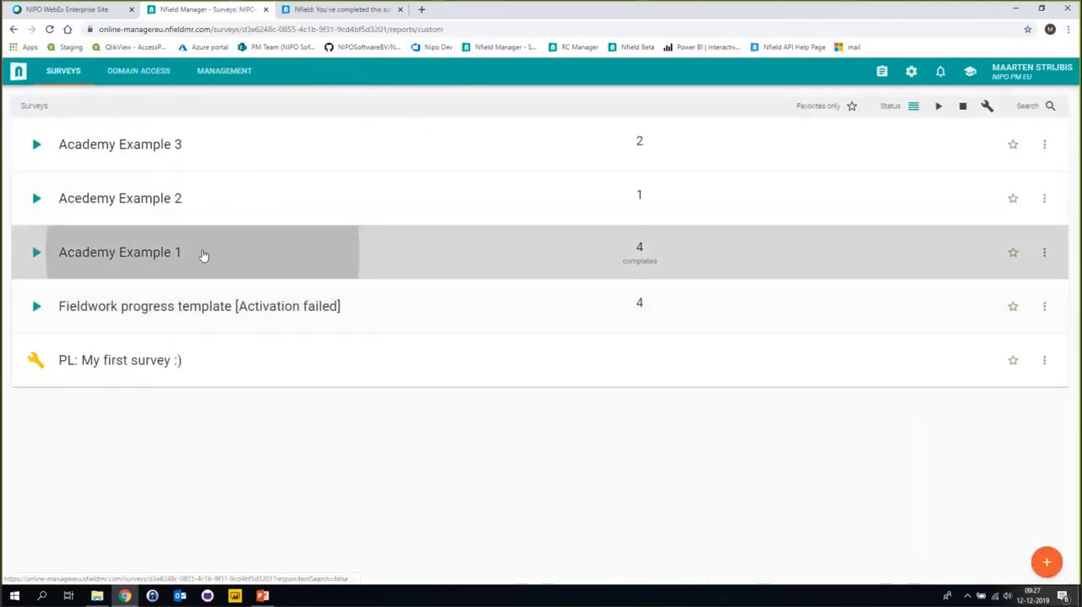
left_click(203, 255)
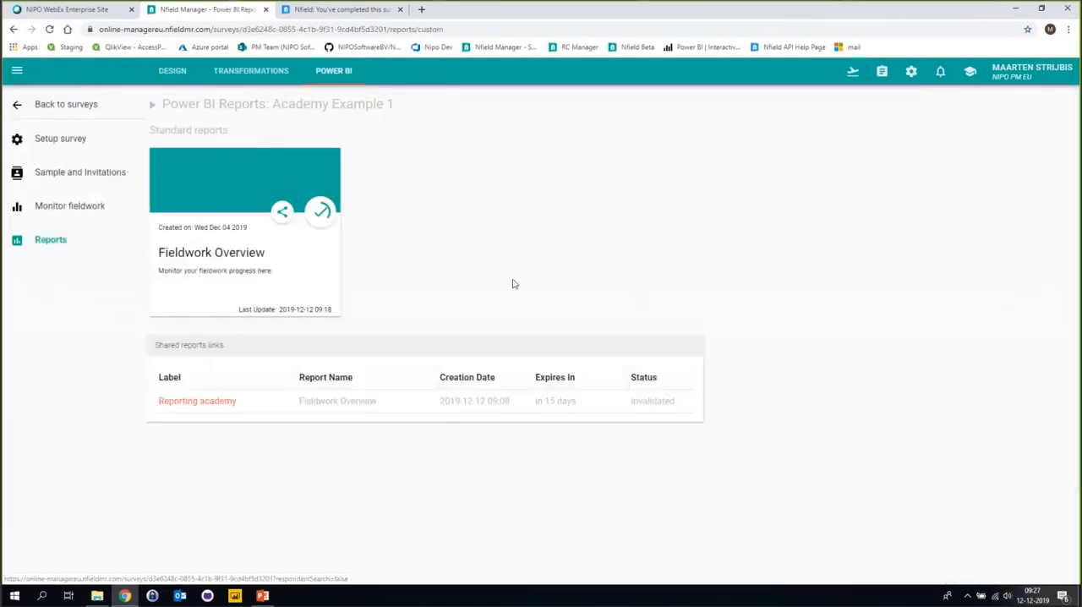
left_click(247, 76)
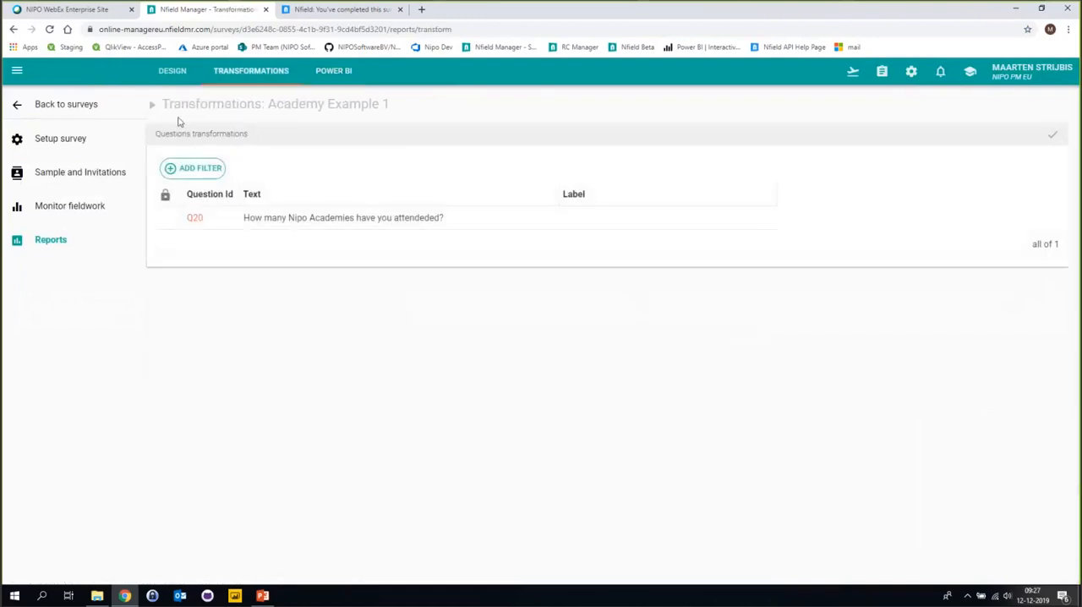
left_click(161, 74)
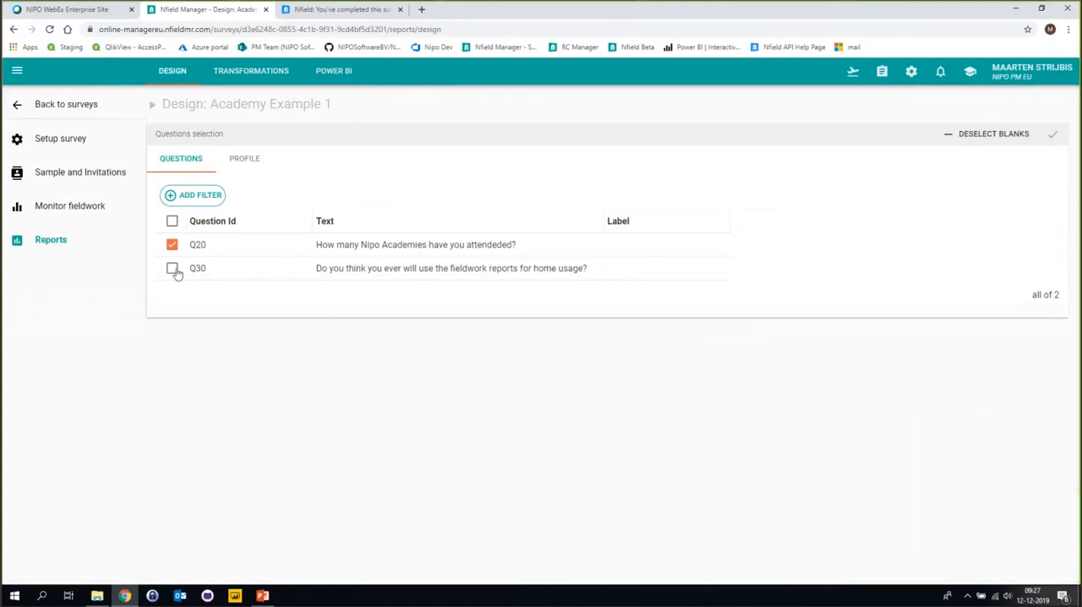
left_click(1053, 134)
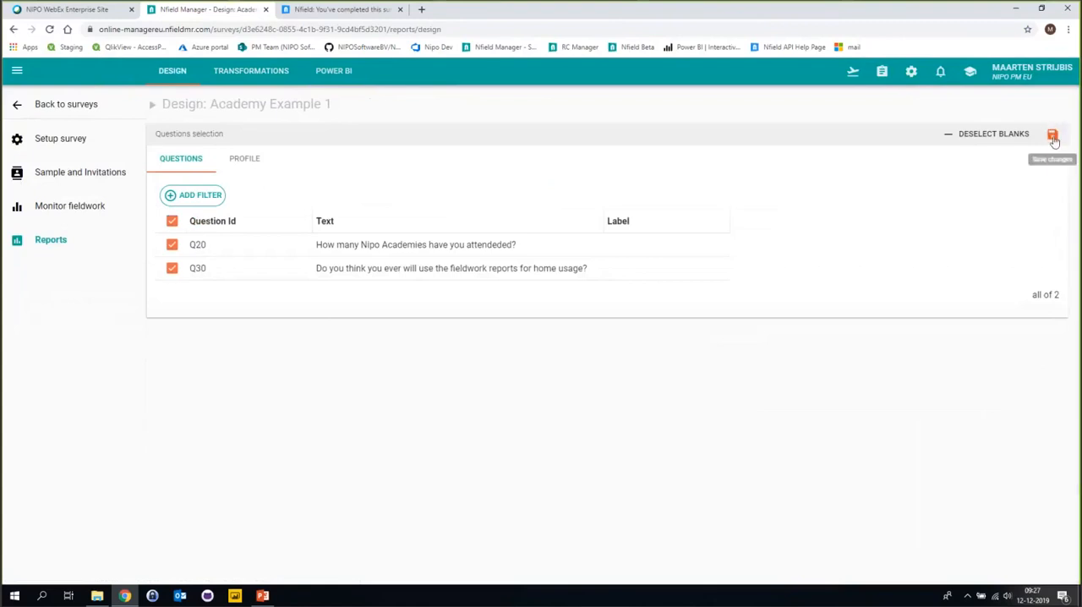
left_click(249, 83)
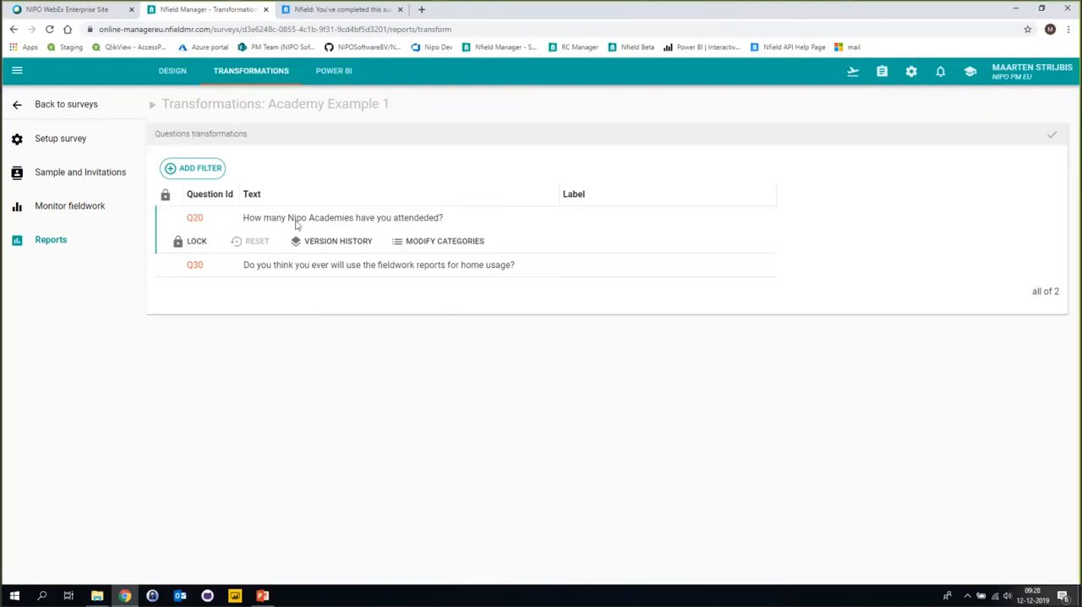
Change question Q20's text to "How many Nipo Academies have you attened?", label it "Academies attended", and save the transformations.
left_click(415, 218)
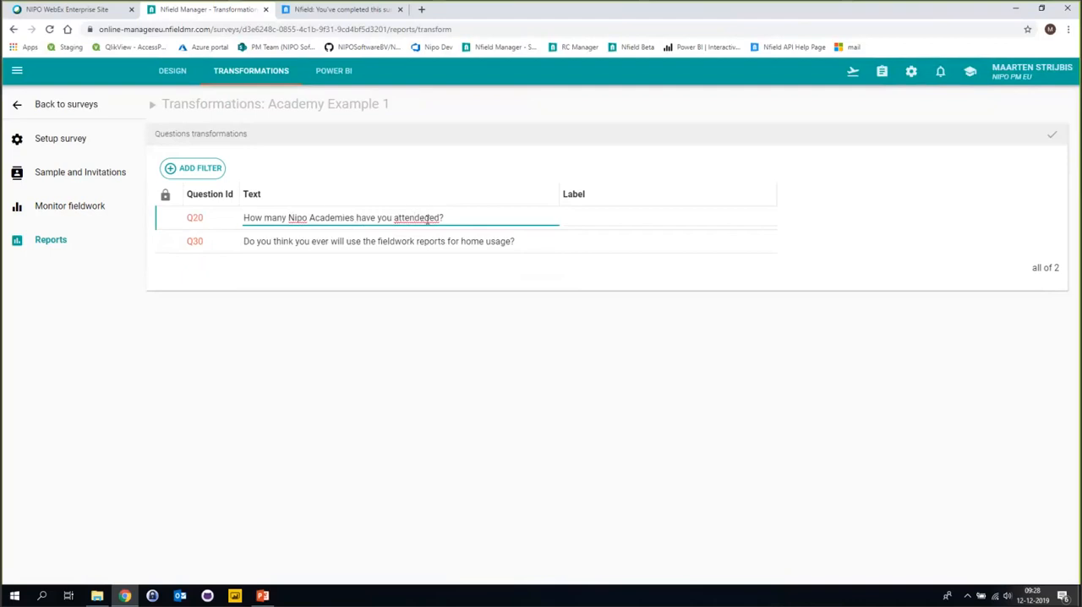
left_click_drag(415, 218, 428, 218)
key("BackSpace")
left_click(597, 219)
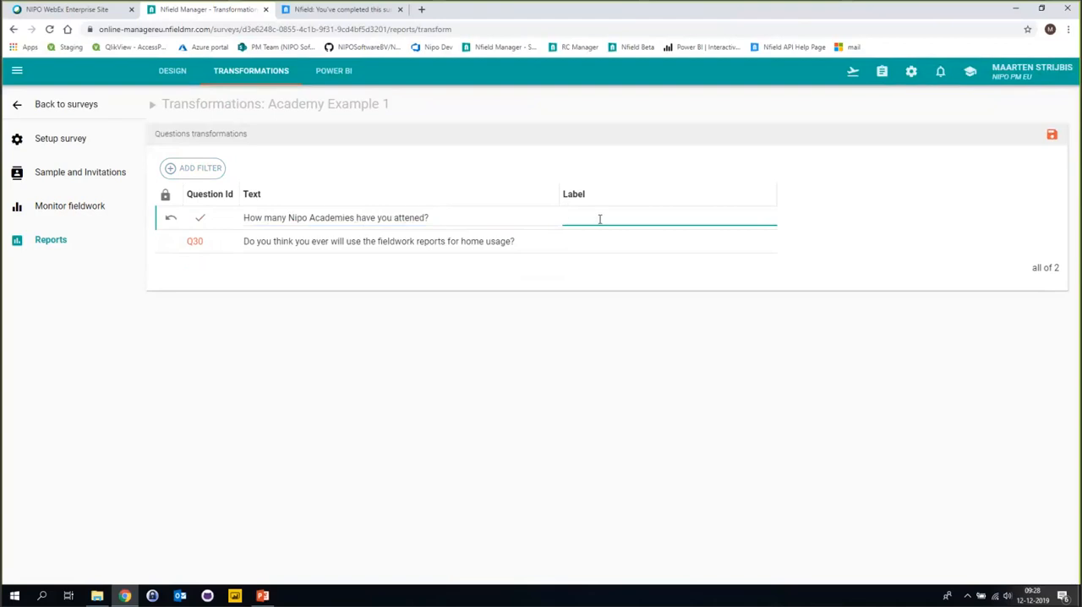
type("Acedemies attended")
left_click(580, 218)
key("BackSpace")
type("a")
left_click(1055, 137)
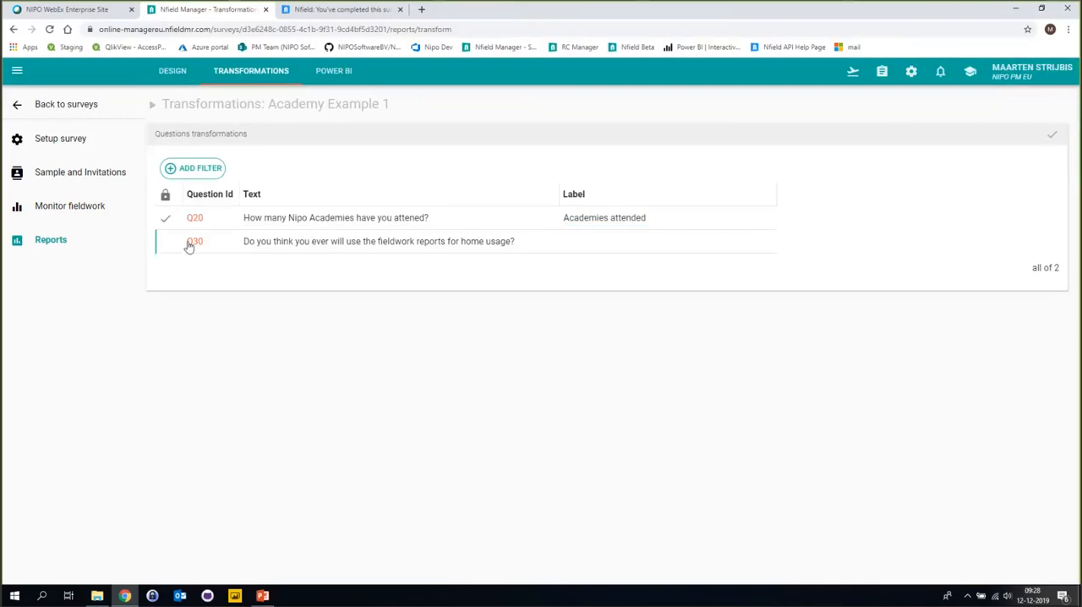
Label question Q30 "report use?" and save the transformations.
left_click(575, 243)
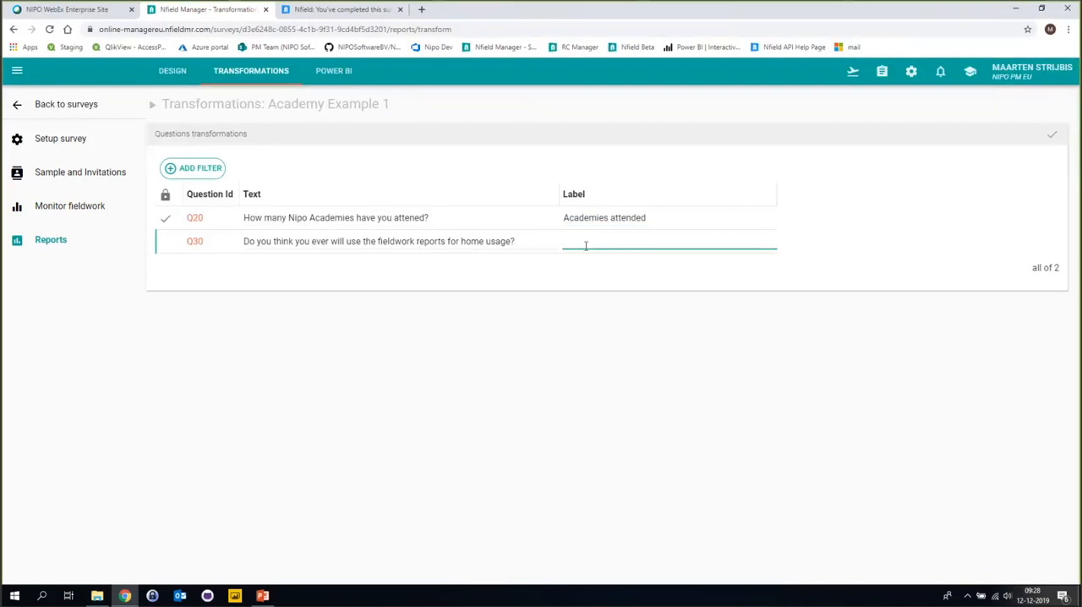
type("report us")
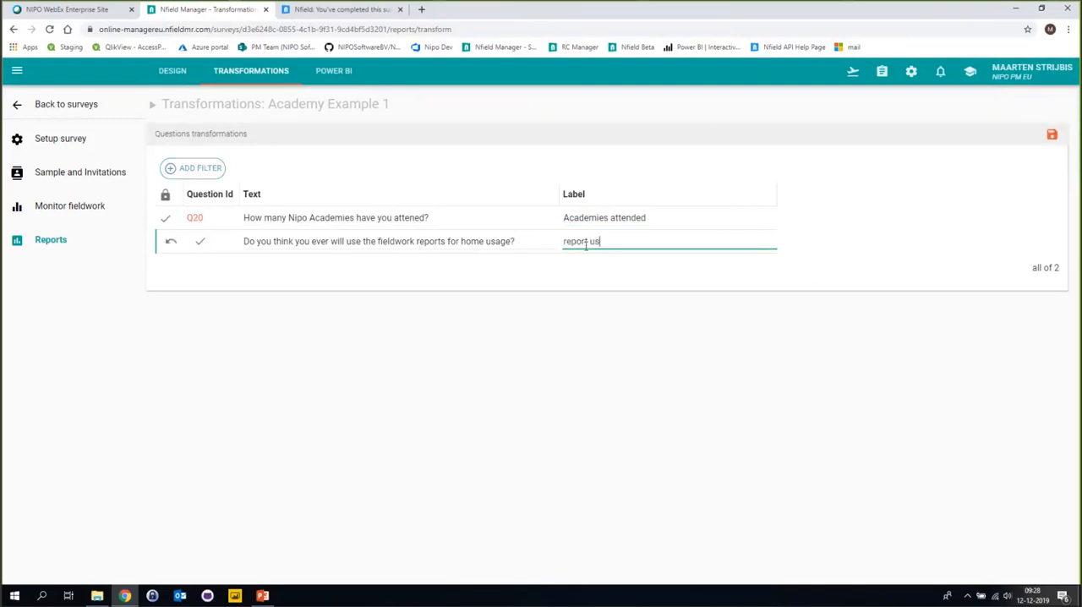
type("e?")
left_click(1052, 134)
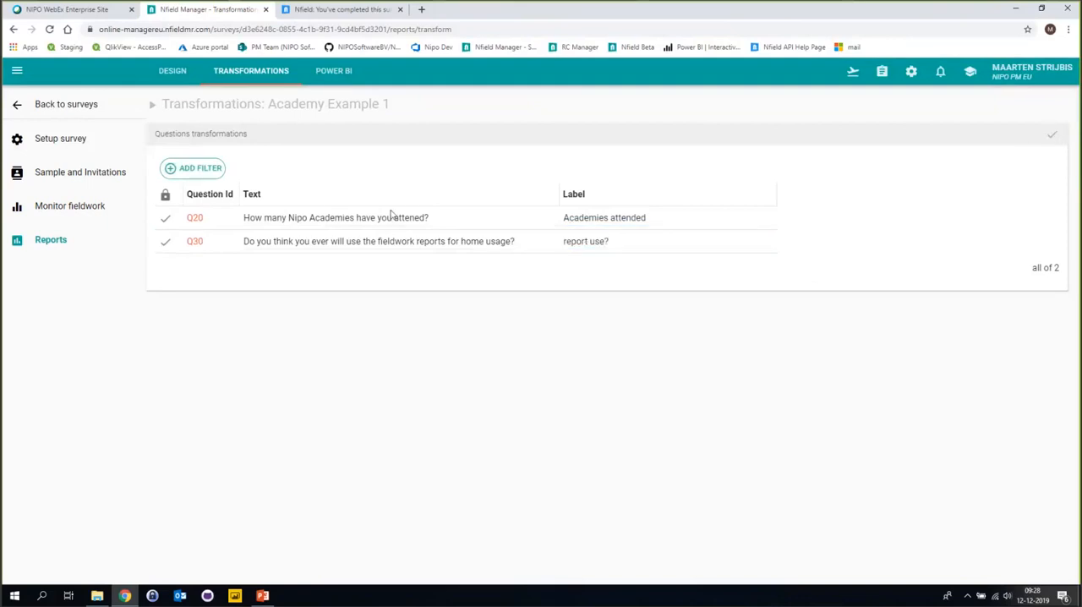
Open the Fieldwork Overview report of Academy Example 1 and check its Quick crosstable and Intro pages.
left_click(337, 72)
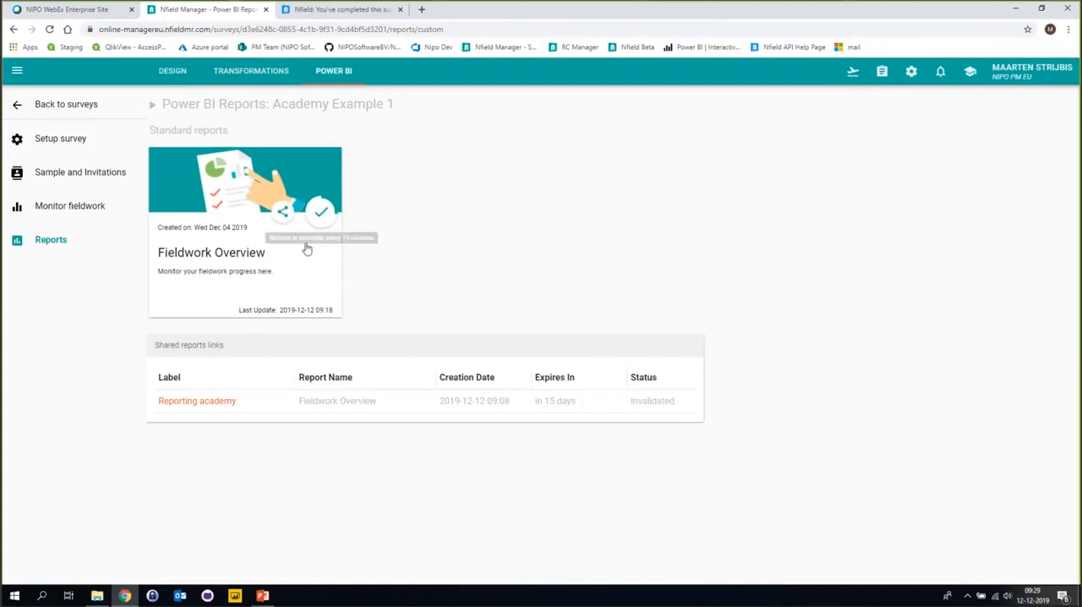
left_click(307, 250)
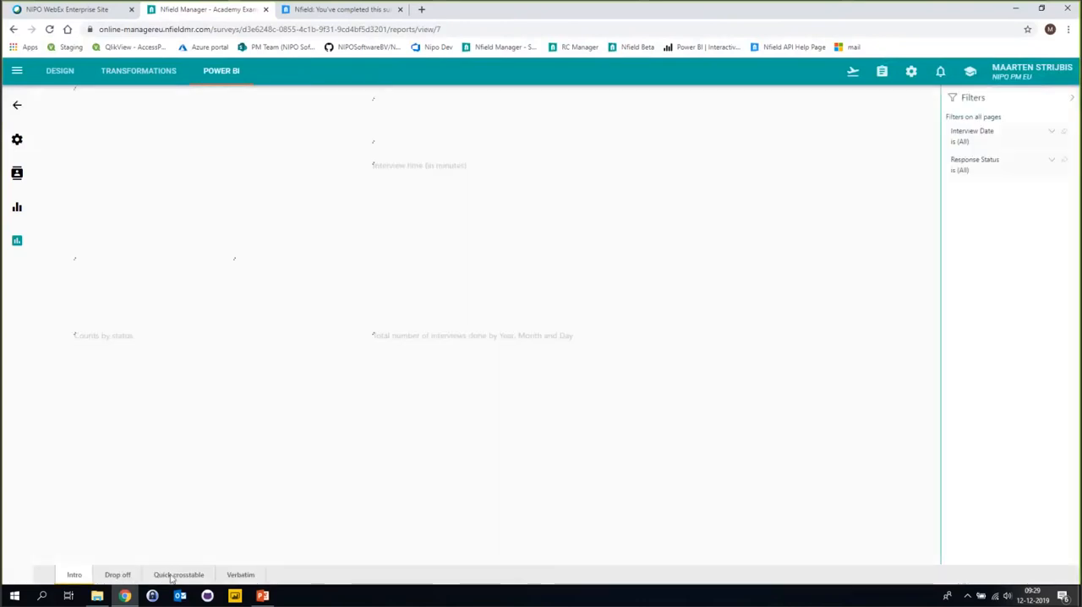
left_click(176, 575)
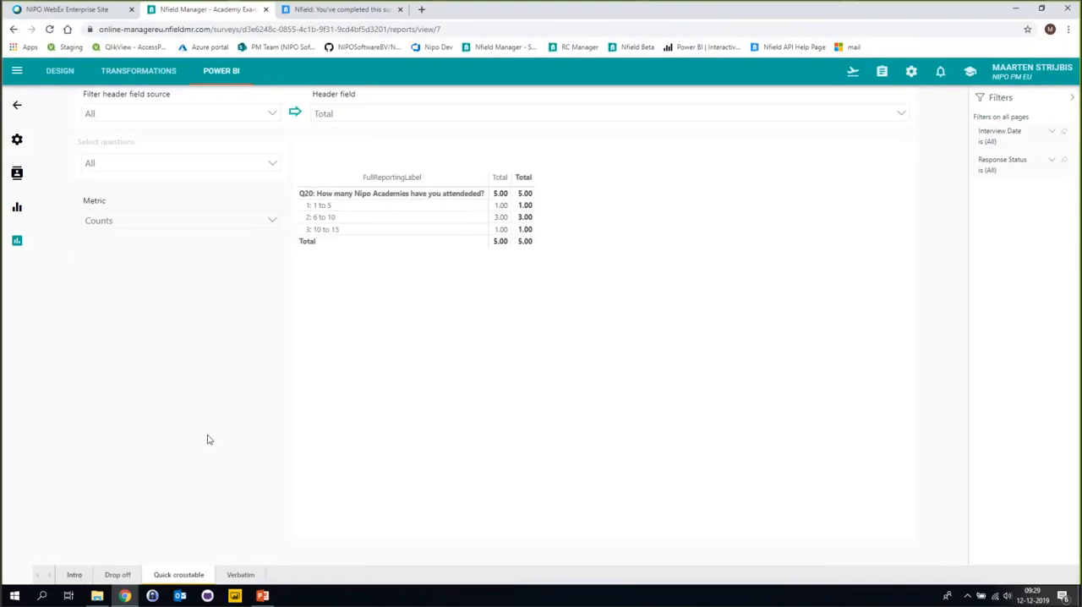
left_click(74, 575)
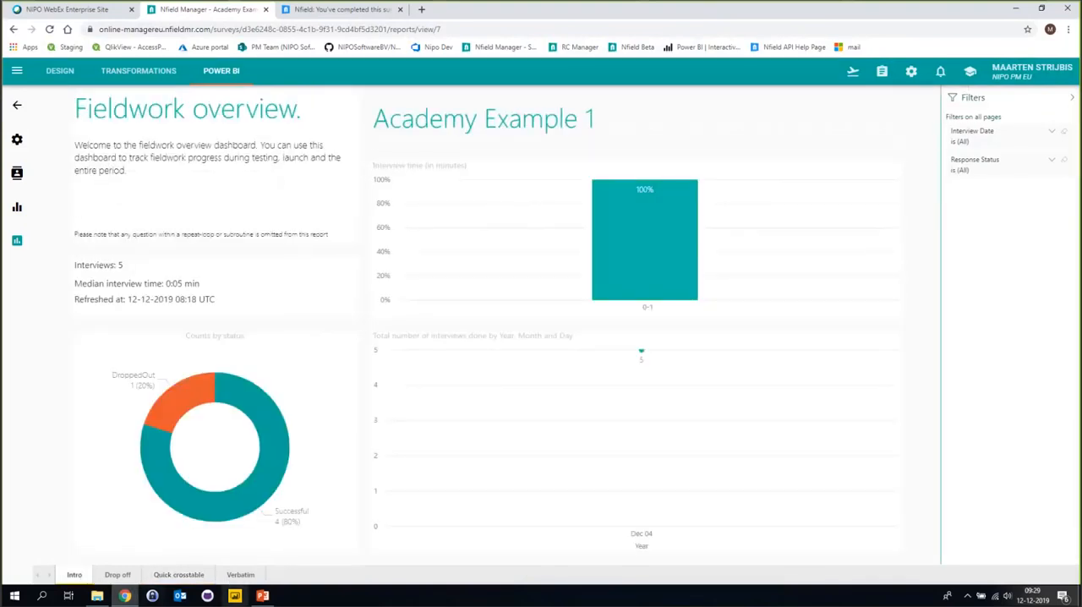
Switch to the ReportingTransformations.pptx presentation in PowerPoint and start the slide show from the "Demo (Transformations)" slide.
left_click(262, 595)
scroll(180, 404, "down", 2)
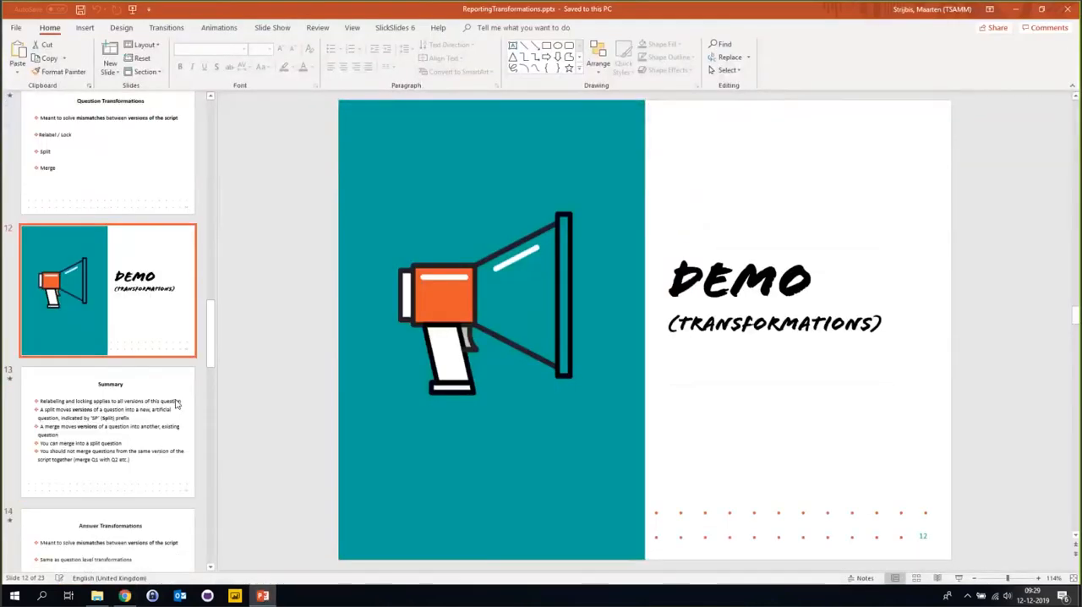
left_click(959, 579)
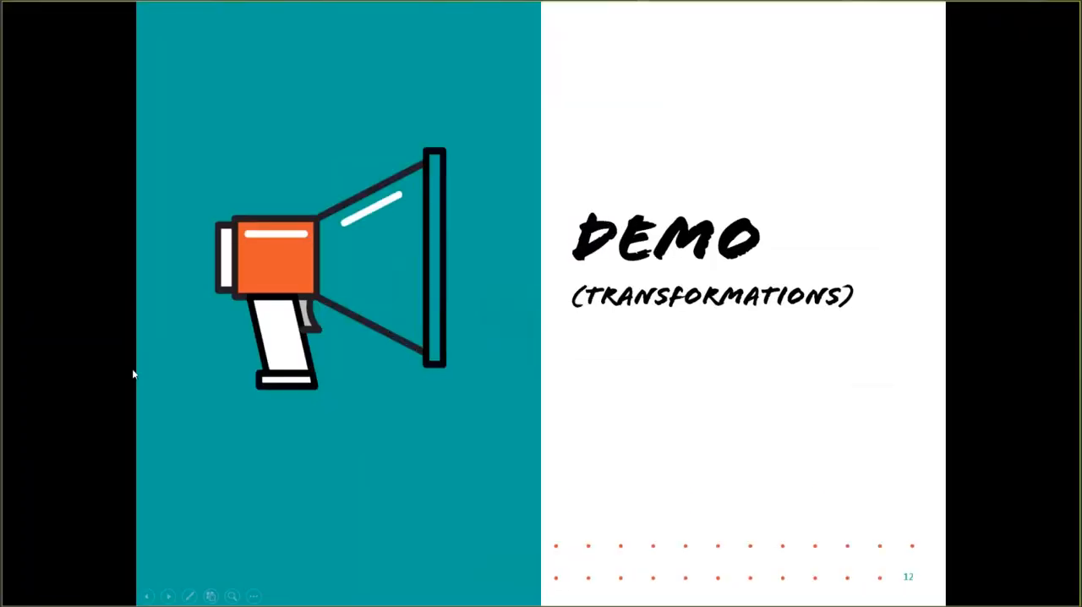
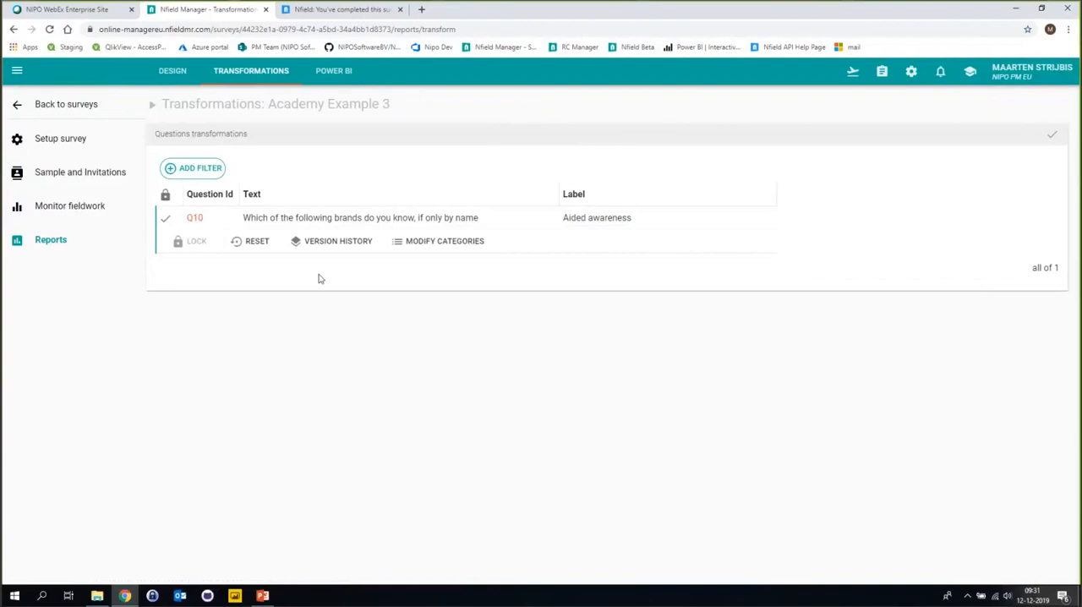
Review the answer categories of question Q10 in Academy Example 3, widening the label column.
left_click(439, 246)
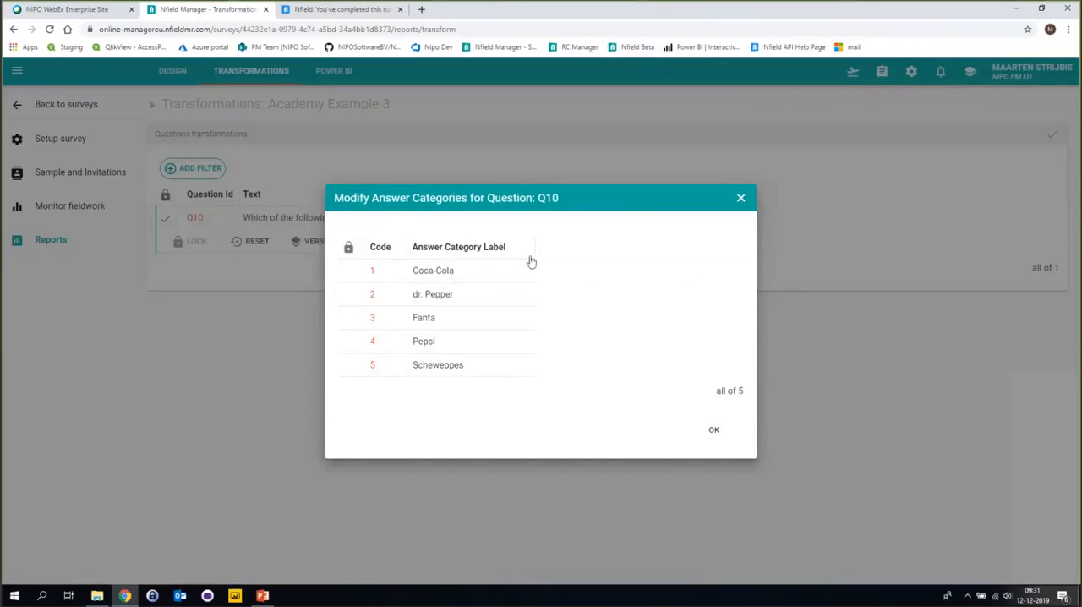
left_click_drag(535, 247, 669, 245)
left_click(714, 430)
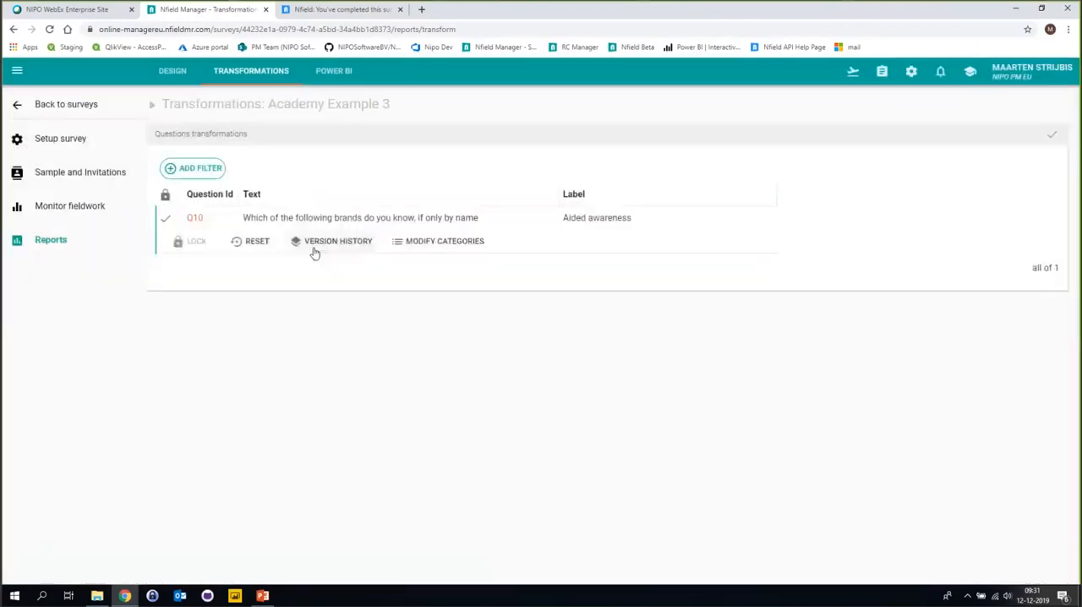
Open the Fieldwork Overview report of Academy Example 3 and examine its Quick crosstable page.
left_click(334, 72)
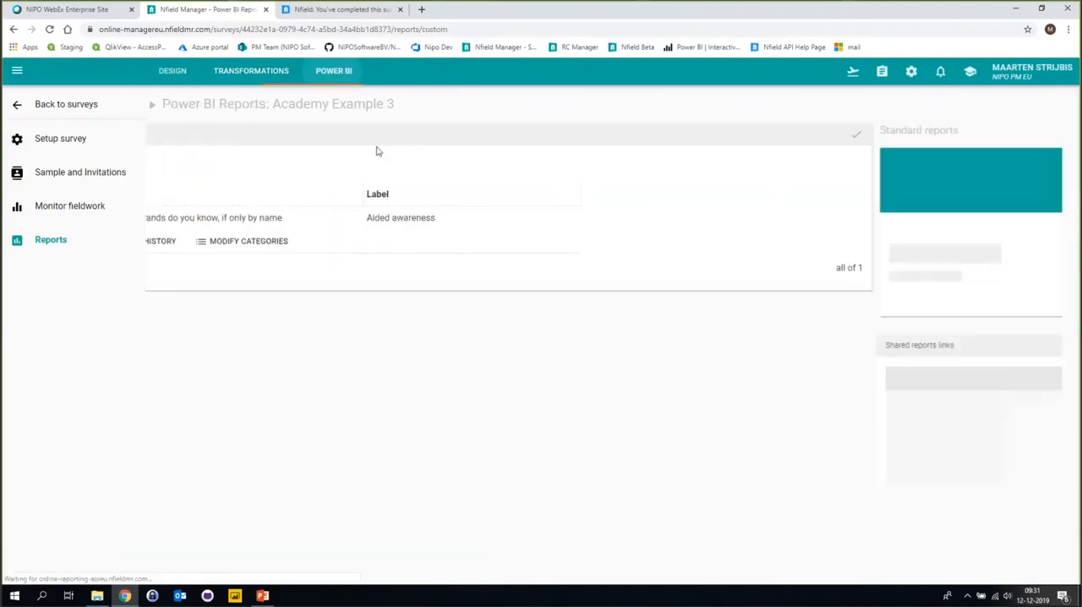
left_click(301, 286)
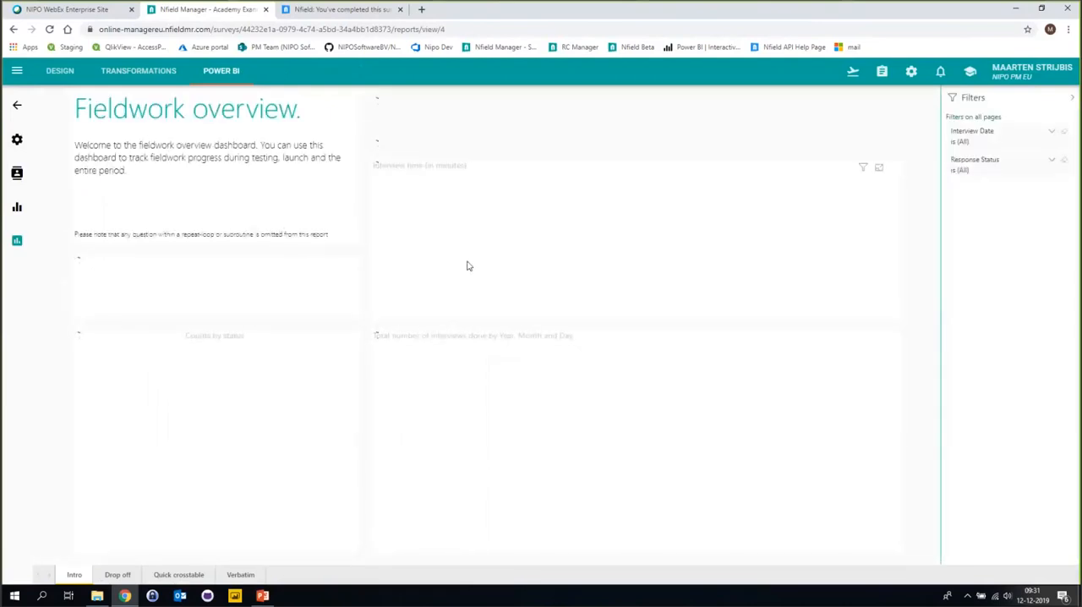
left_click(177, 575)
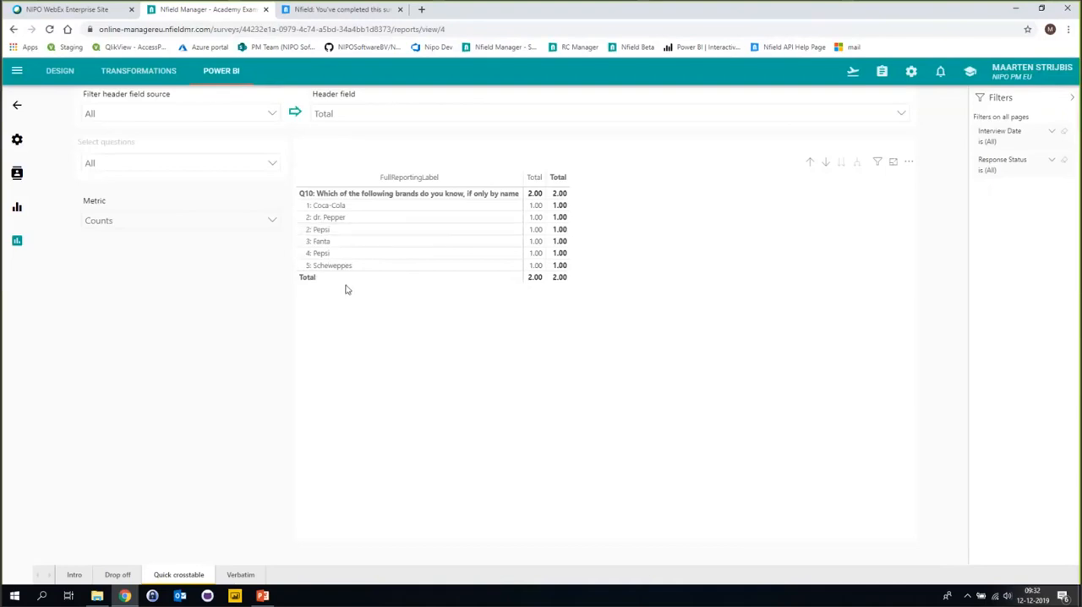
Return to the transformations and inspect the version history of Q10's answer category 1, Coca-Cola.
left_click(149, 74)
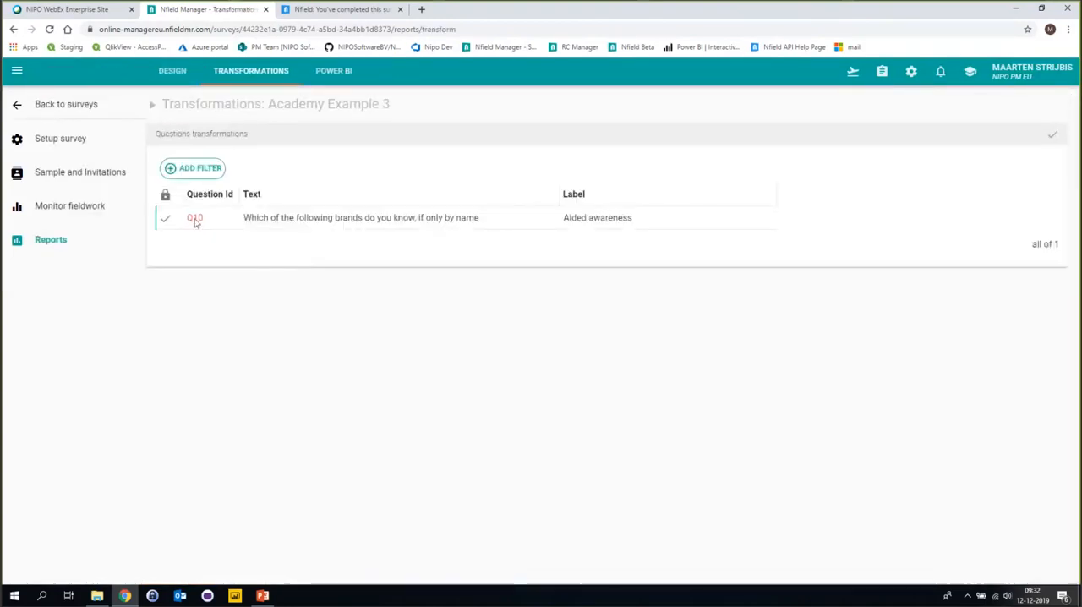
left_click(194, 220)
left_click(435, 244)
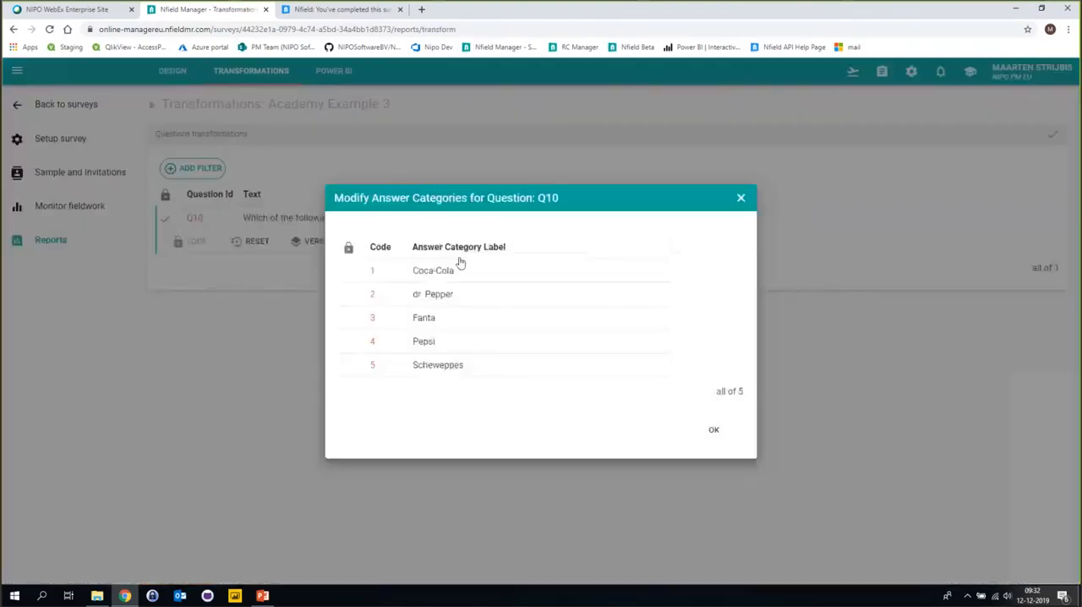
left_click(375, 273)
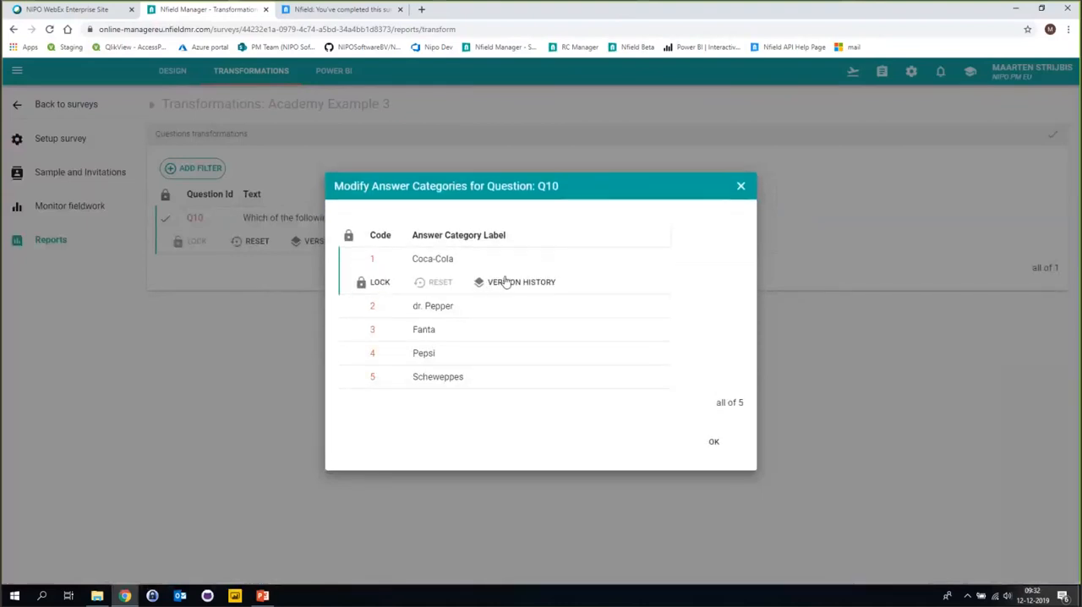
left_click(527, 289)
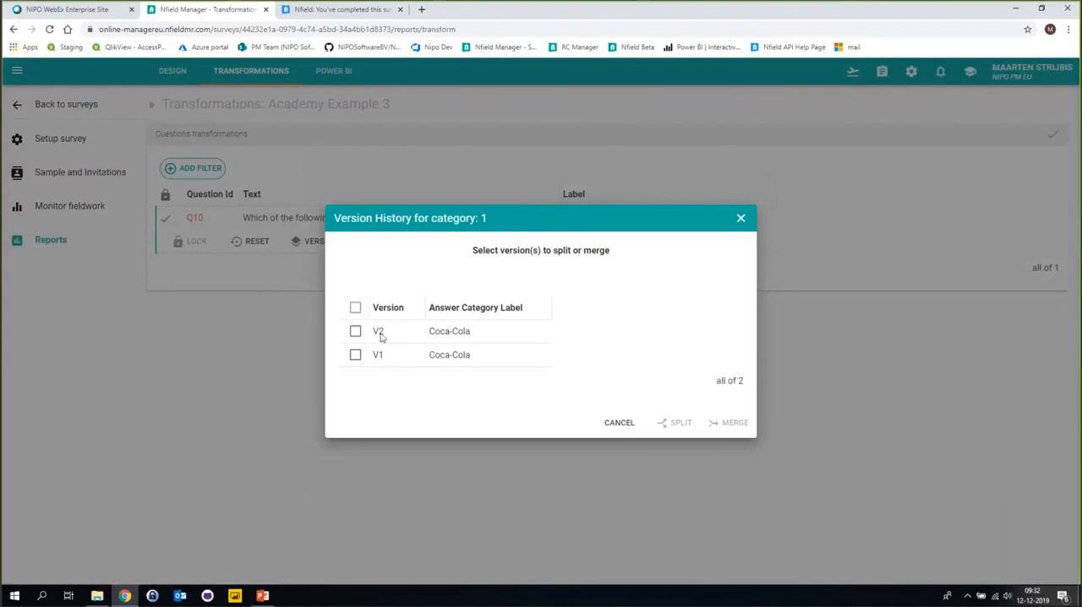
left_click(622, 425)
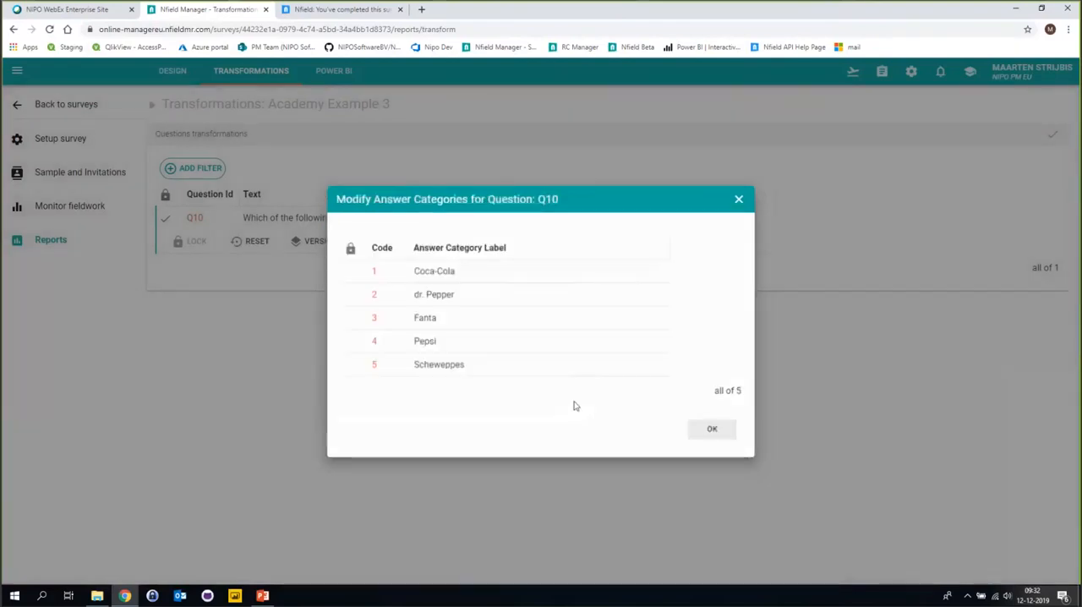
Split version V1 (Pepsi) off from Q10's answer category 2, dr. Pepper.
left_click(375, 296)
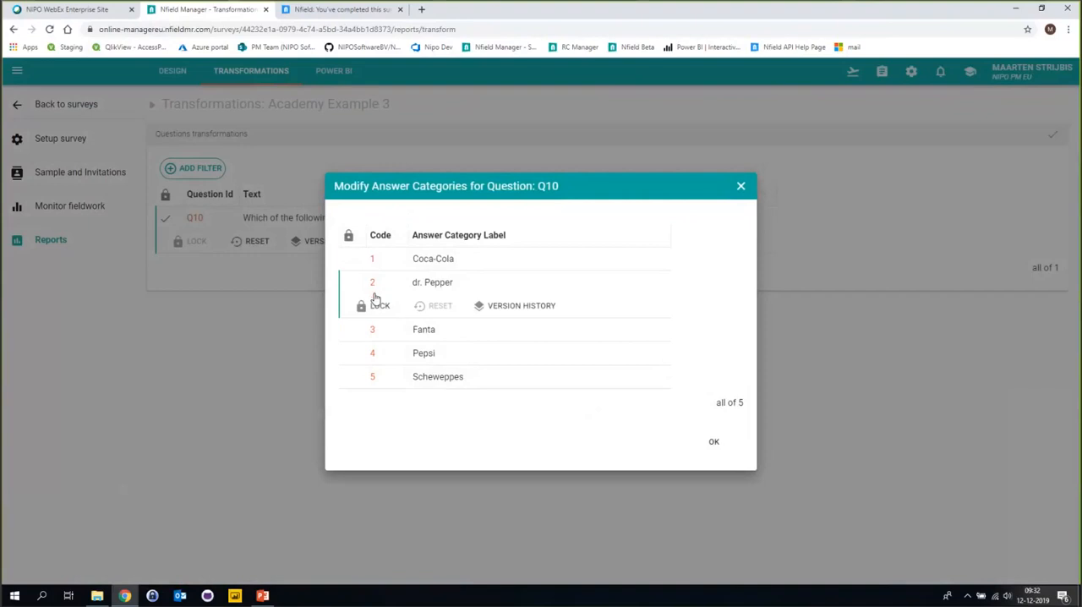
left_click(507, 309)
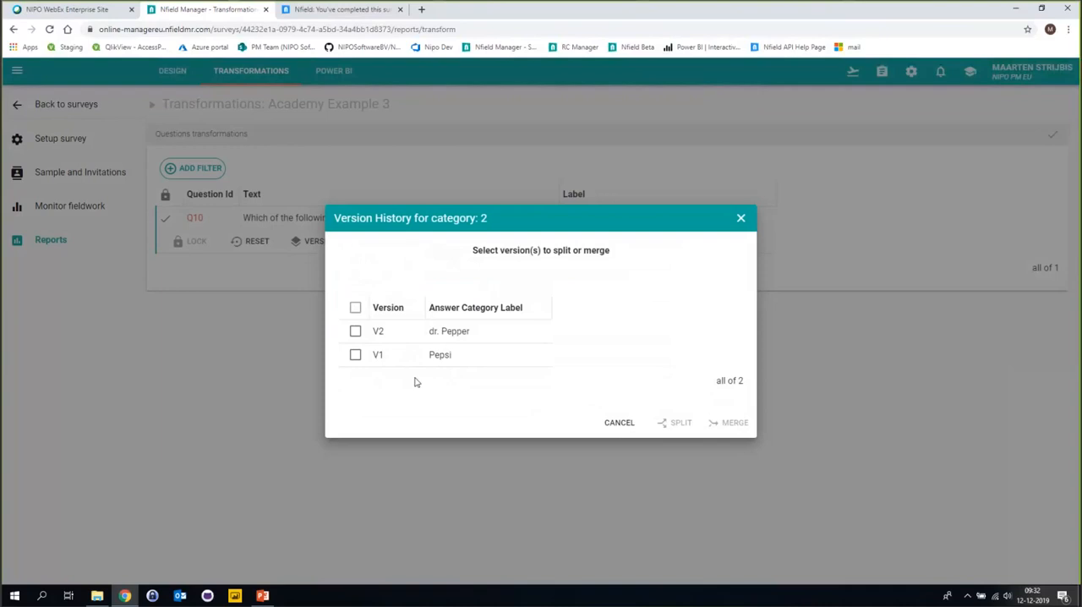
left_click(355, 356)
left_click(678, 427)
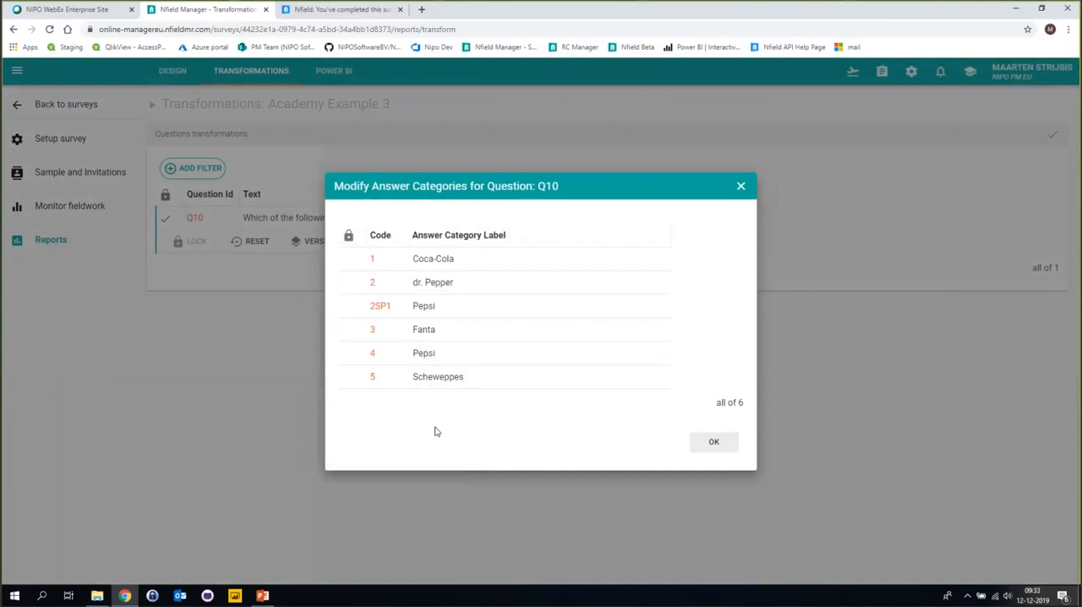
Inspect the version histories of Q10's answer categories 3 (Fanta) and 5 (Scheweppes).
left_click(376, 335)
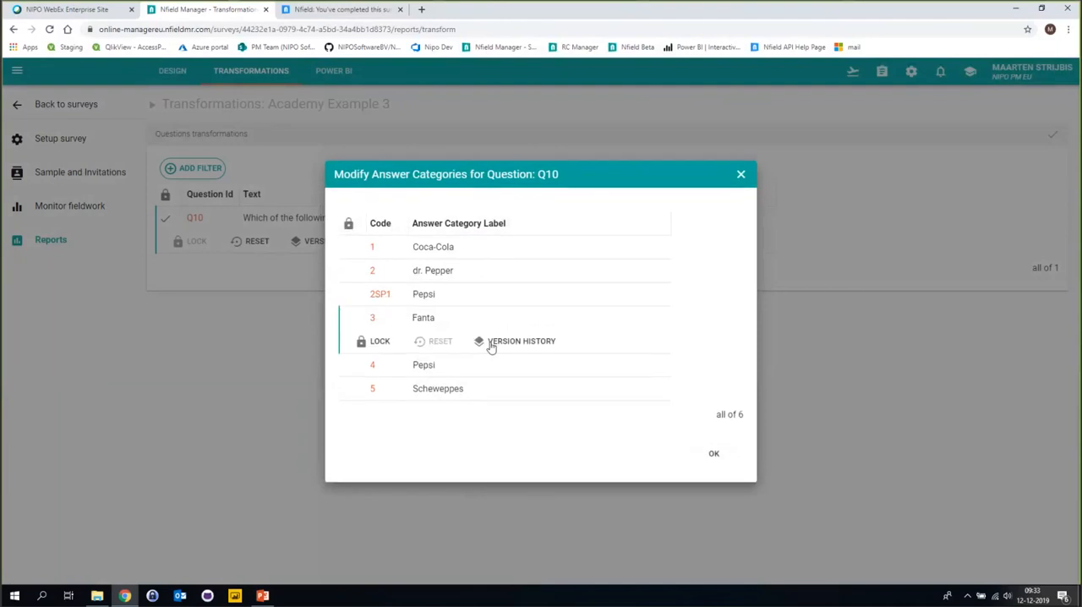
left_click(501, 343)
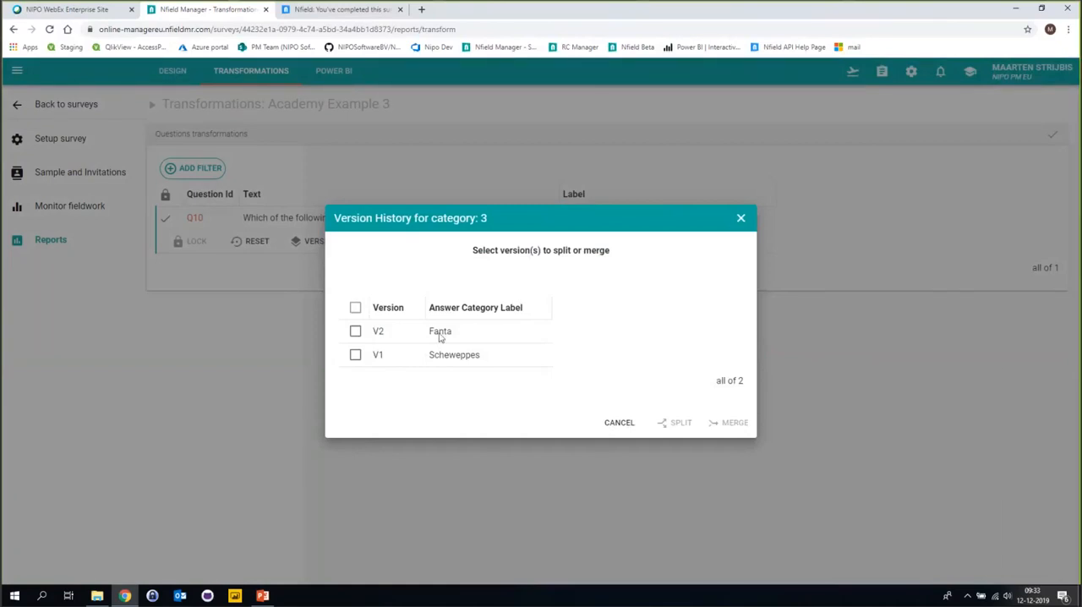
left_click(619, 423)
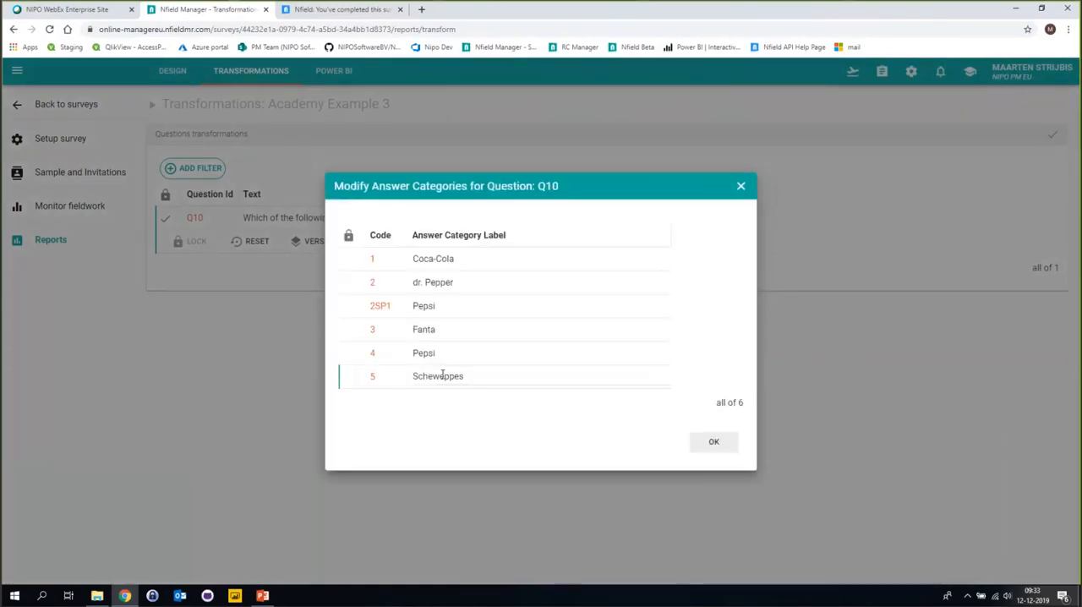
left_click(375, 383)
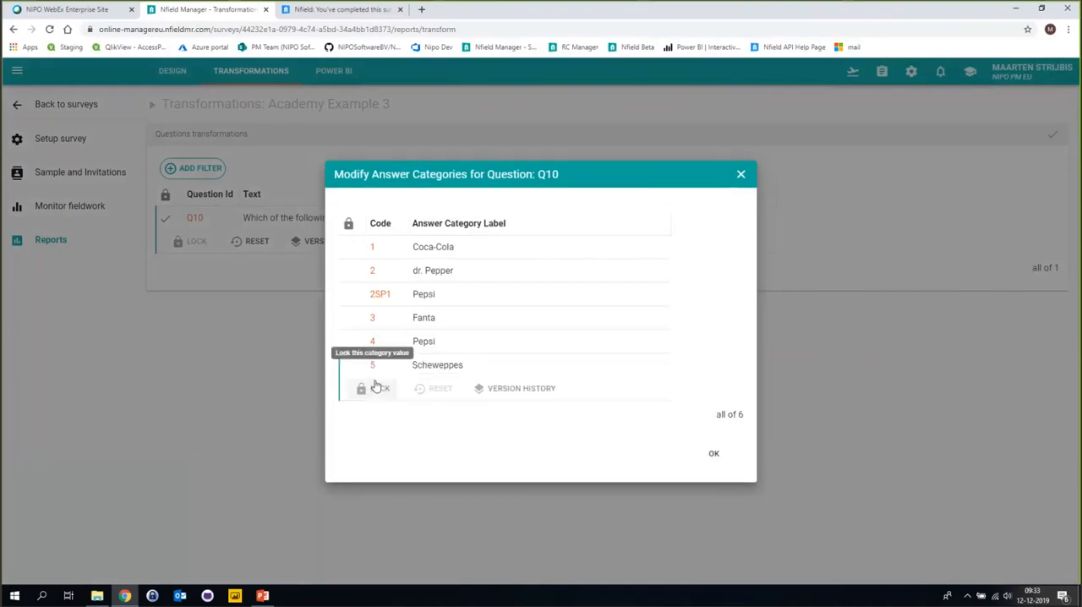
left_click(499, 388)
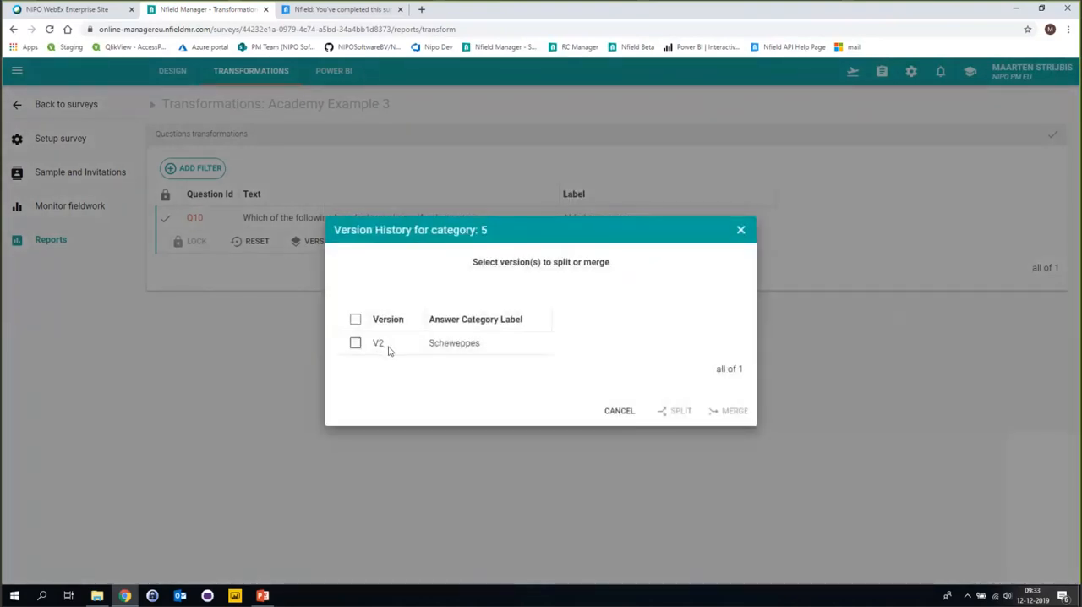
left_click(618, 411)
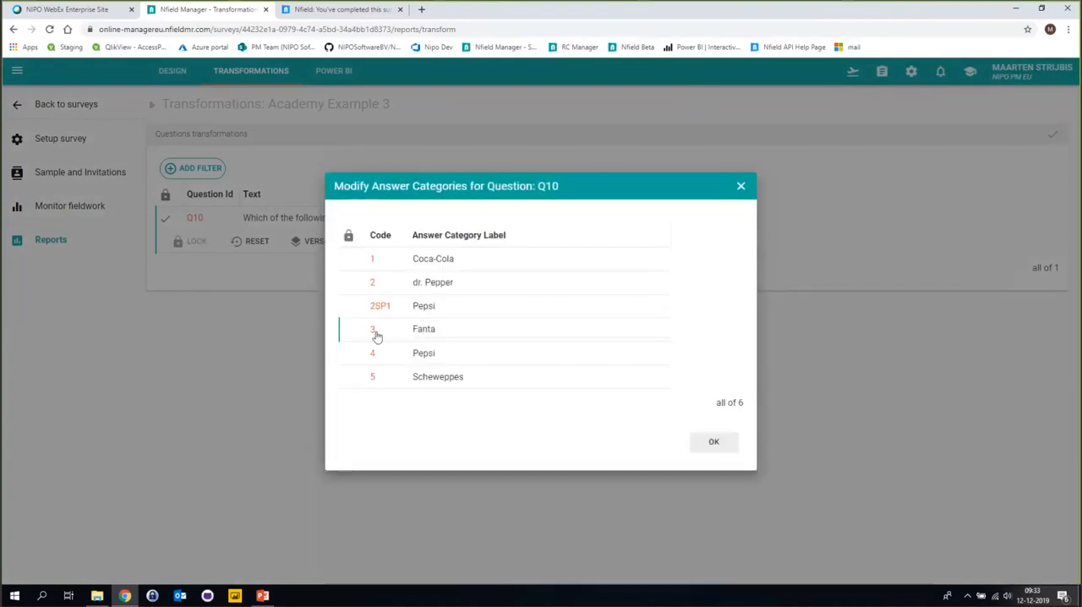
Merge version V1 (Scheweppes) of Q10's answer category 3 into category 5, Scheweppes.
left_click(374, 322)
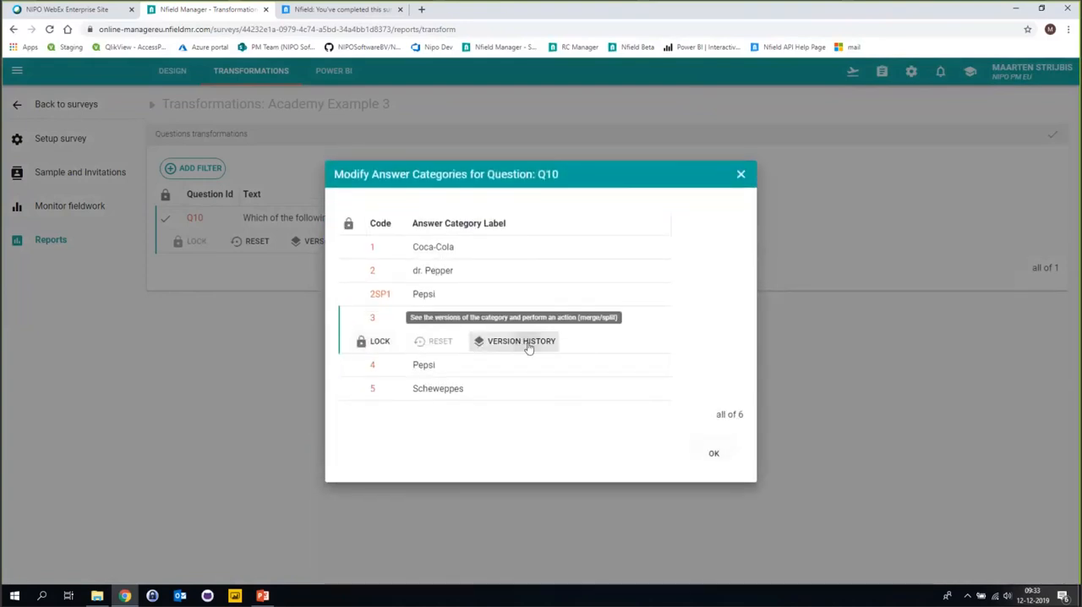
left_click(525, 345)
left_click(355, 355)
left_click(732, 421)
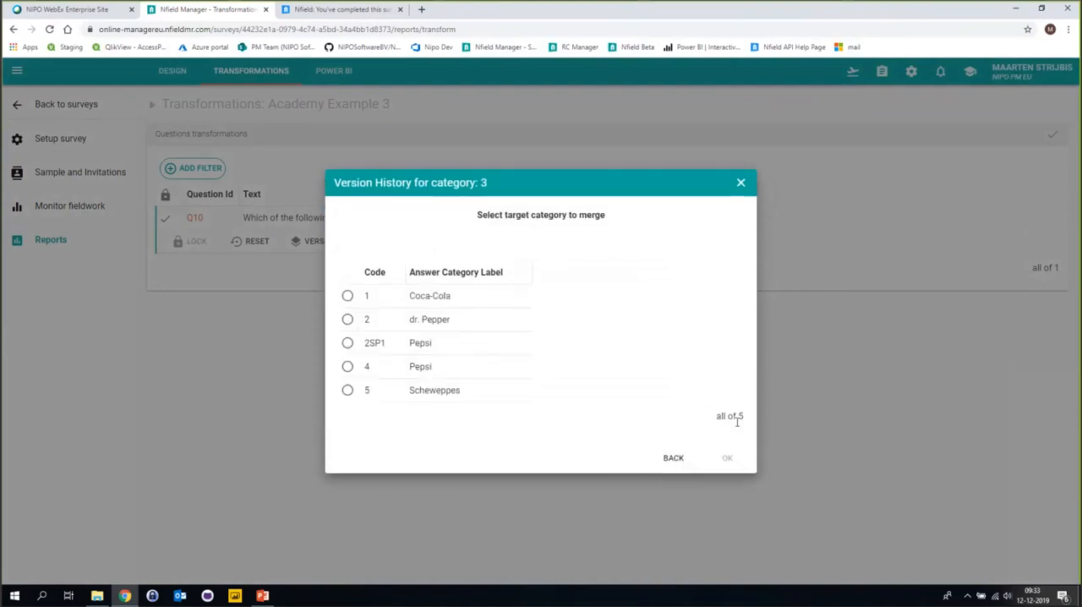
left_click(347, 391)
left_click(727, 457)
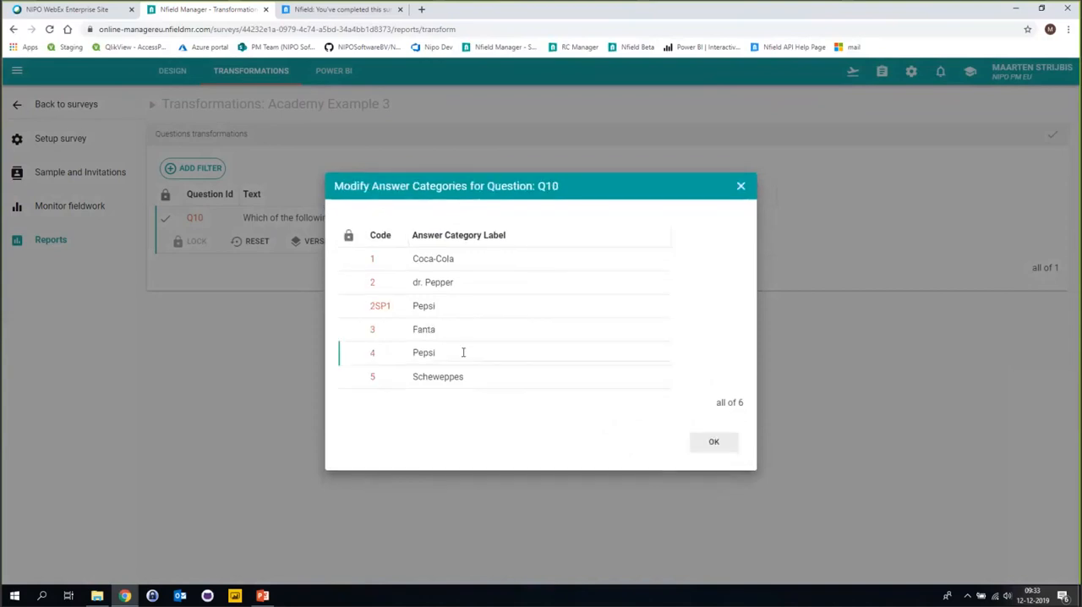
Merge version V1 of split category 2SP1 (Pepsi) into category 4, Pepsi, and confirm Q10's category changes.
left_click(379, 308)
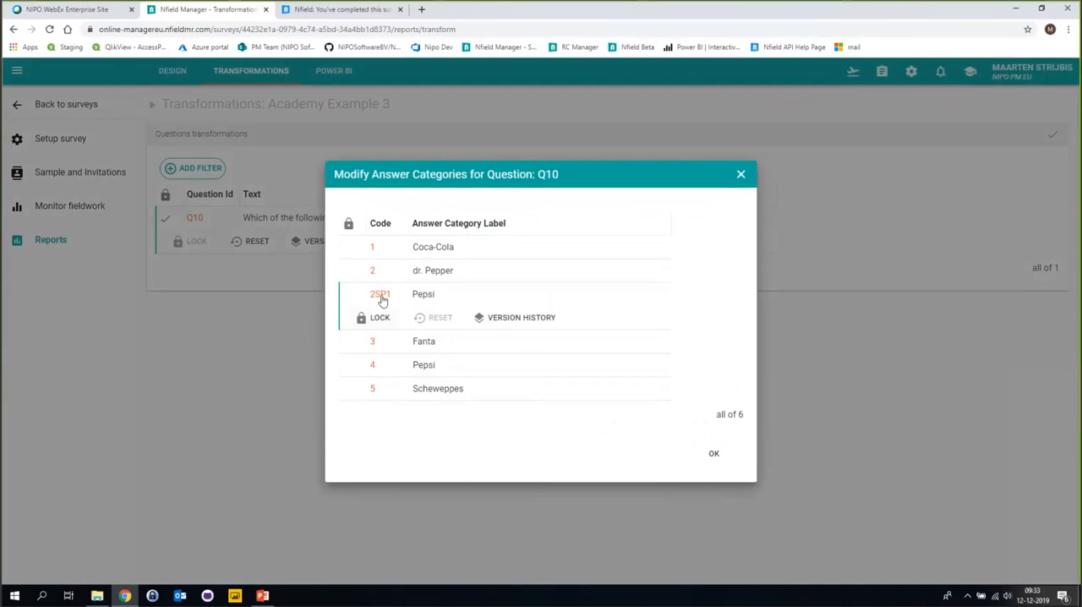
left_click(515, 330)
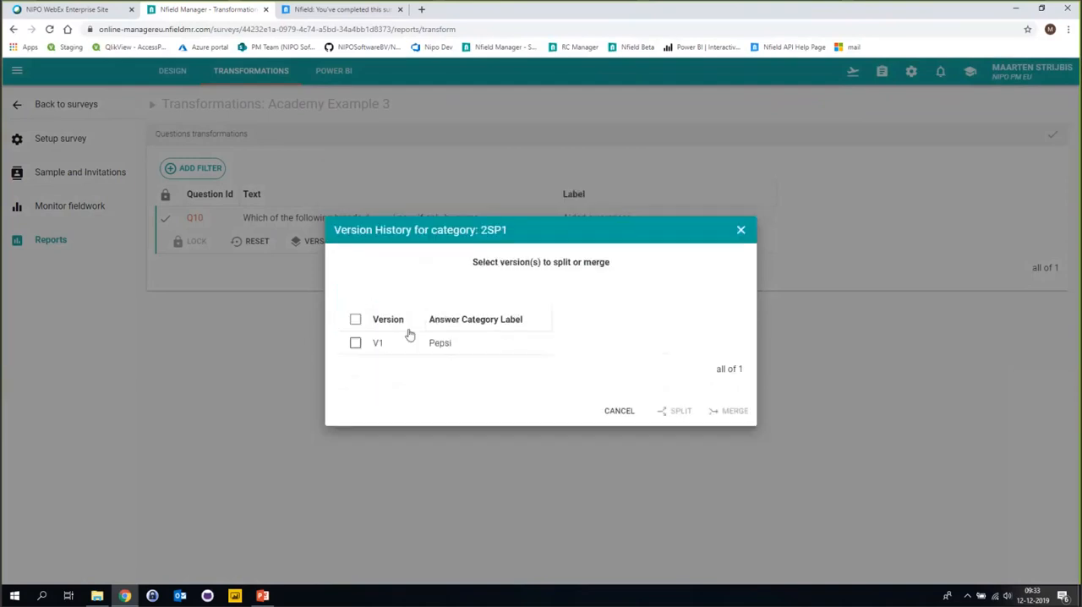
left_click(355, 343)
left_click(733, 410)
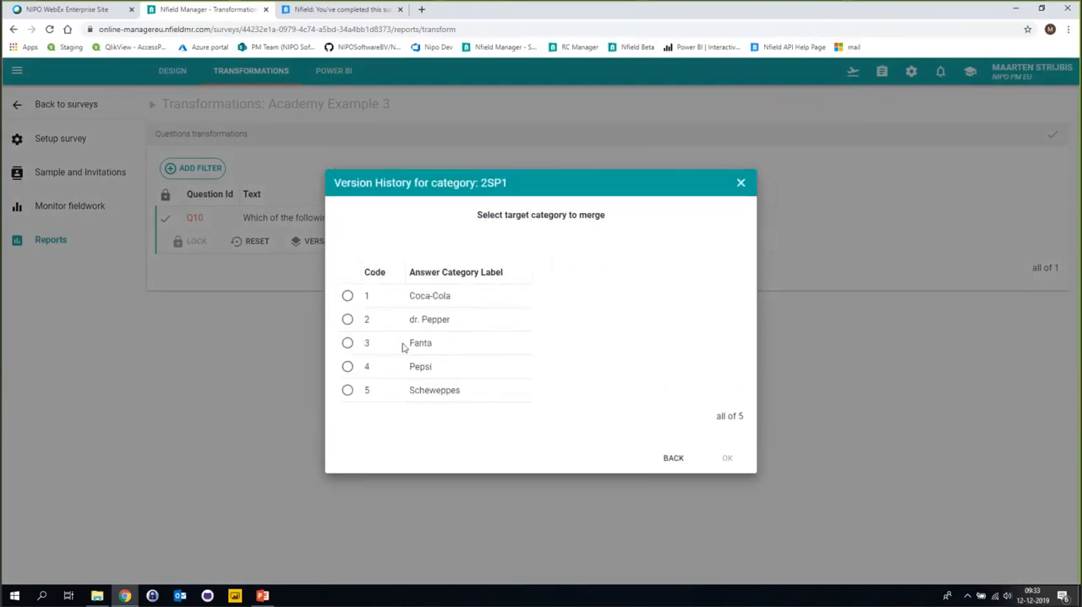
left_click(348, 366)
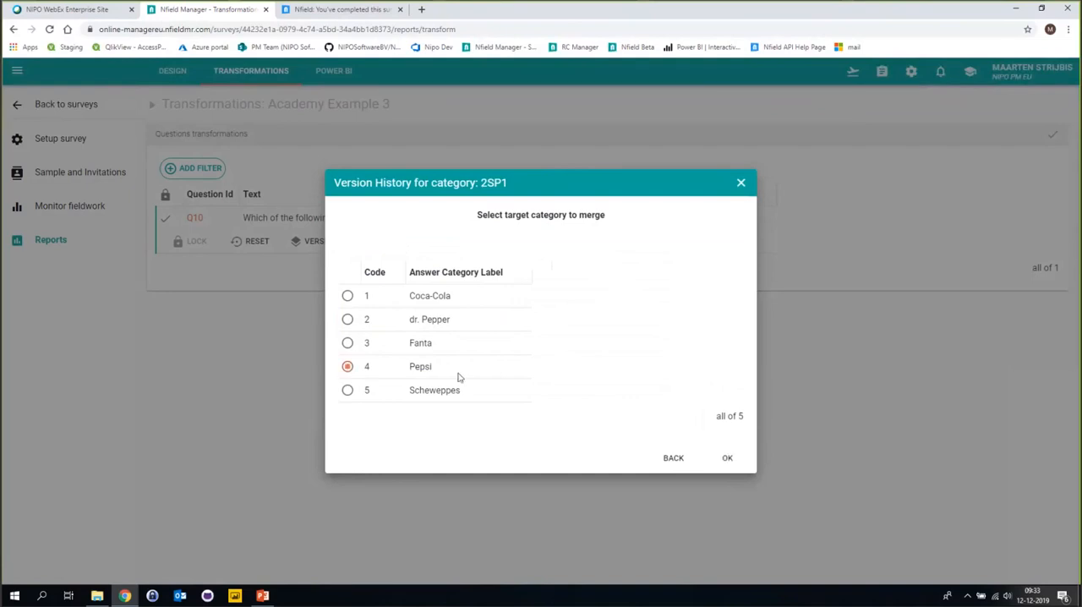
left_click(727, 459)
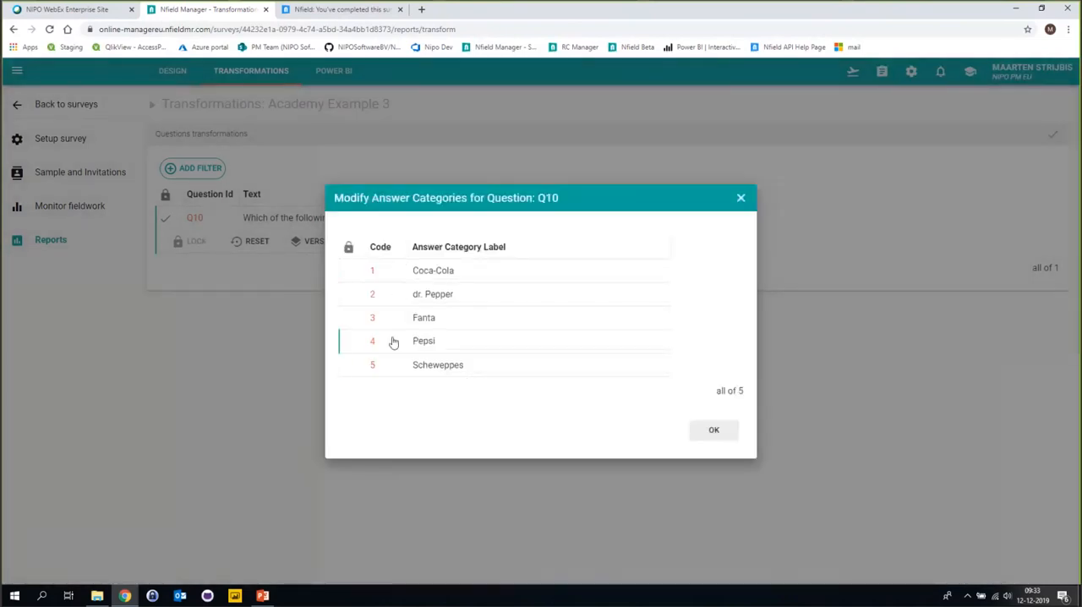
left_click(714, 432)
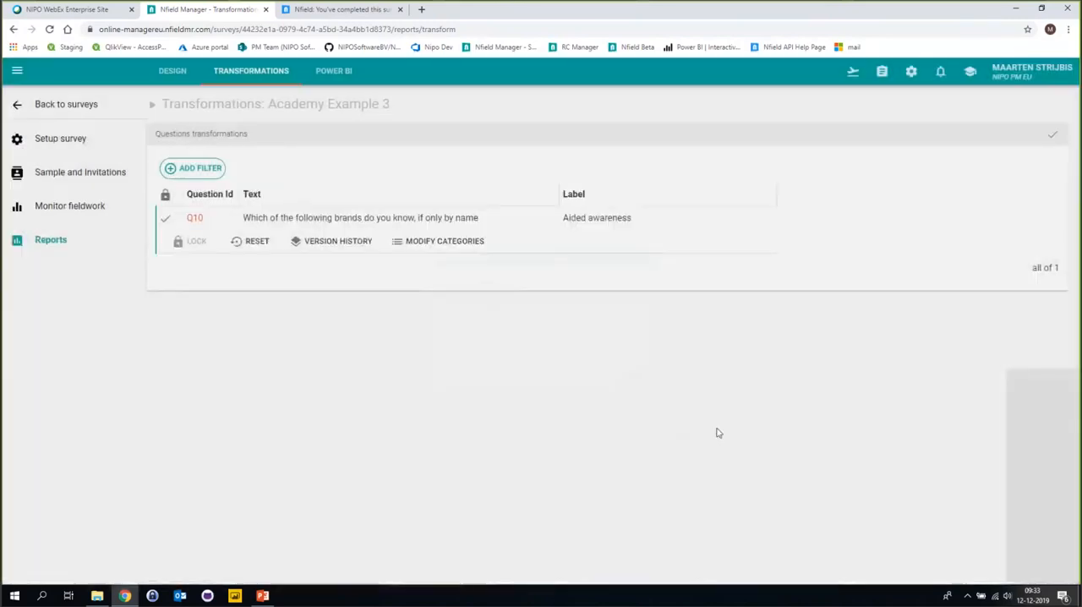
Reopen Q10's answer categories in the transformations and relabel category 2 as "Doctor Pepper".
left_click(338, 74)
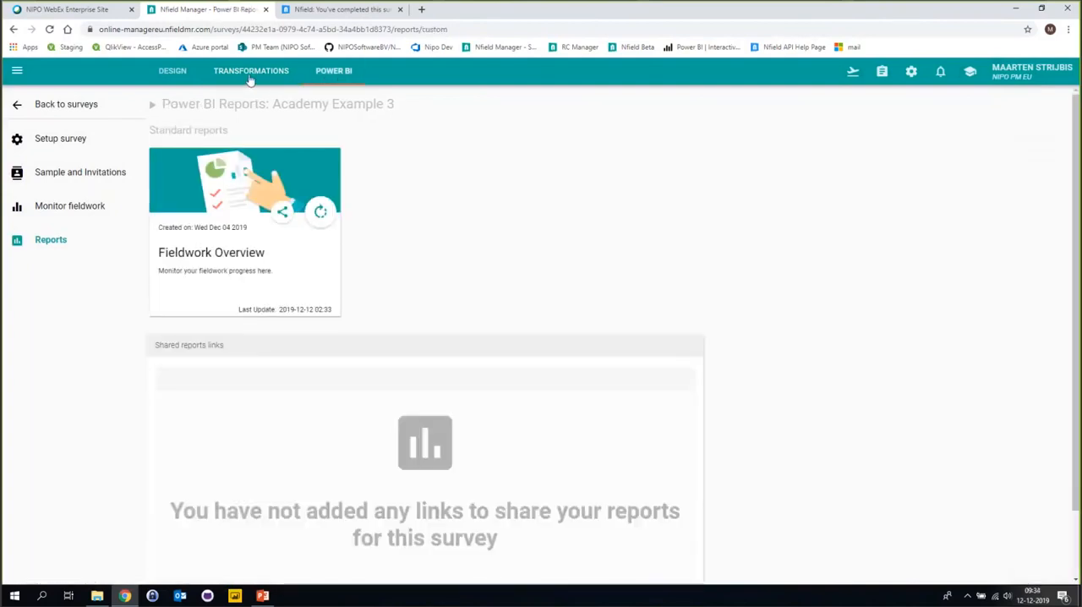
left_click(250, 74)
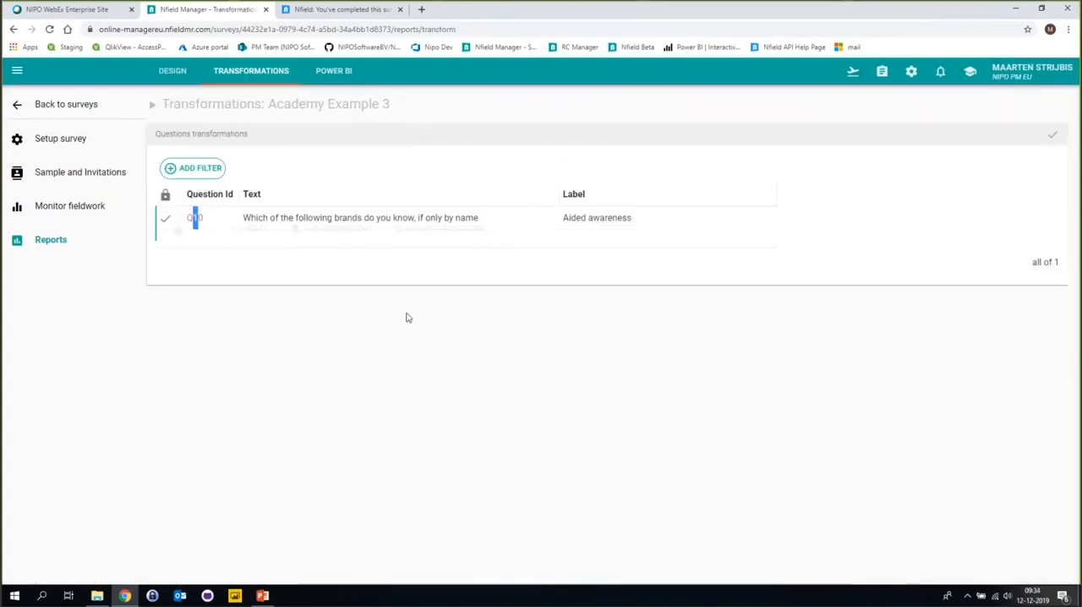
left_click(432, 242)
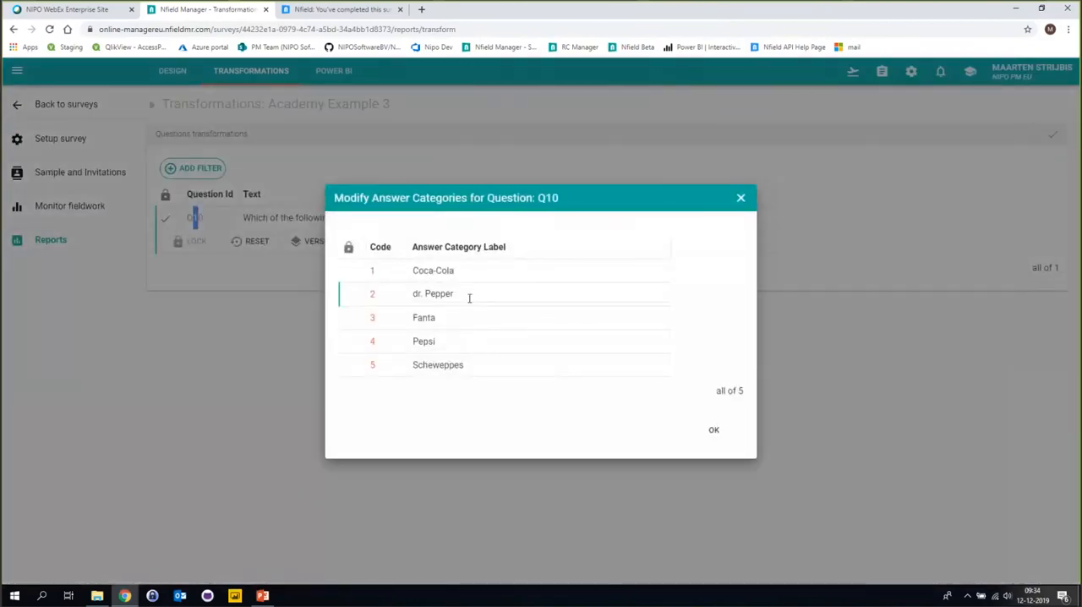
left_click(422, 294)
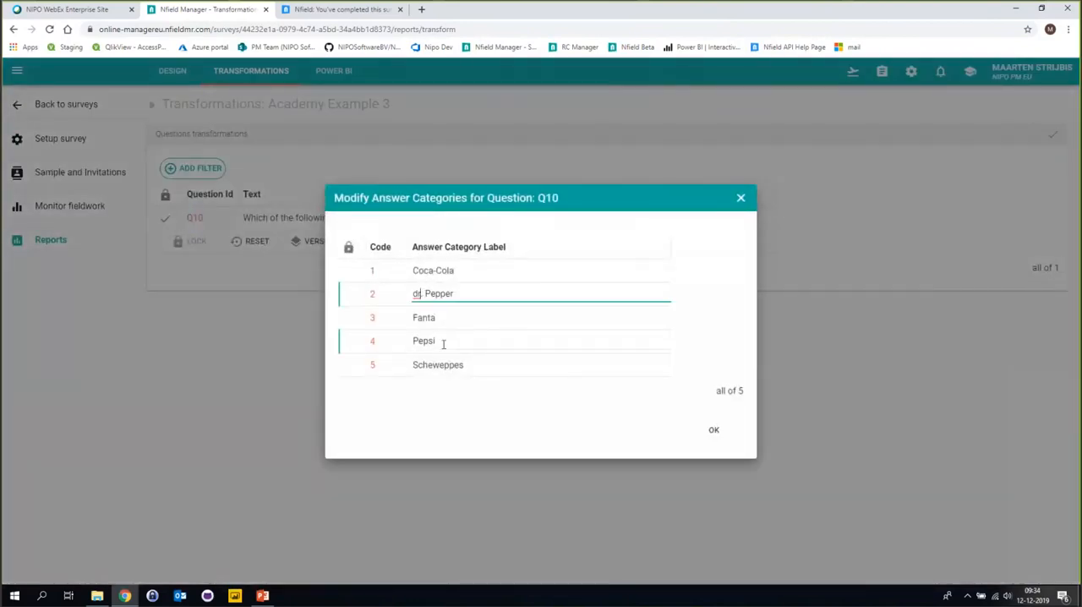
double_click(422, 294)
type("Doc")
type("t")
type("ro")
key("BackSpace")
key("BackSpace")
type("or")
left_click(384, 293)
Relabel Q10's answer category 4 as "Pepsi Cola" and confirm the category changes.
left_click(456, 340)
type("Cola")
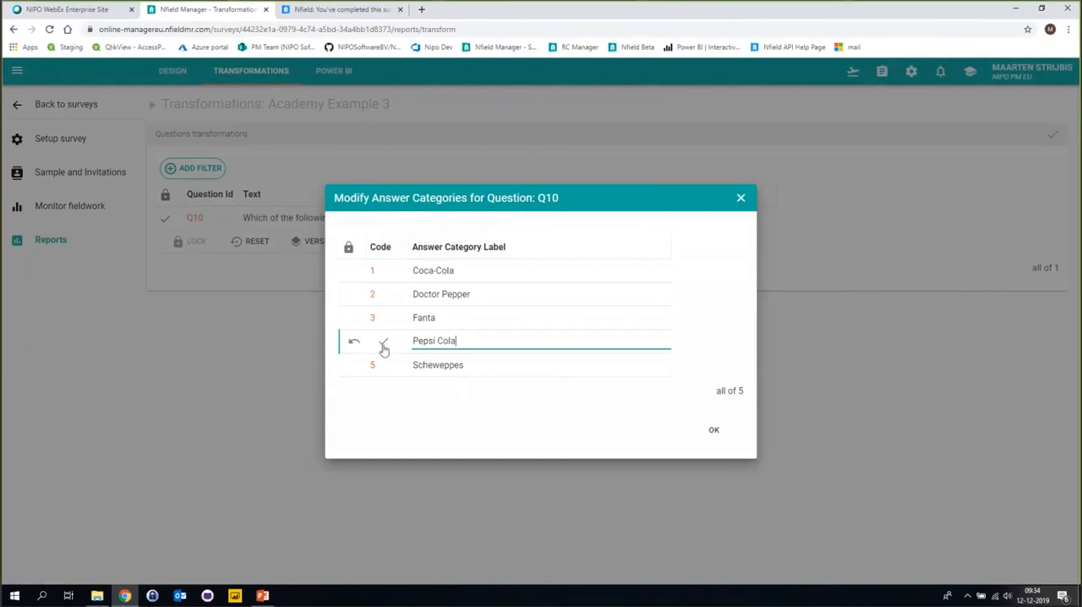
left_click(393, 341)
left_click(715, 433)
Check the Quick crosstable page of the Fieldwork Overview report and return to the report list.
left_click(334, 75)
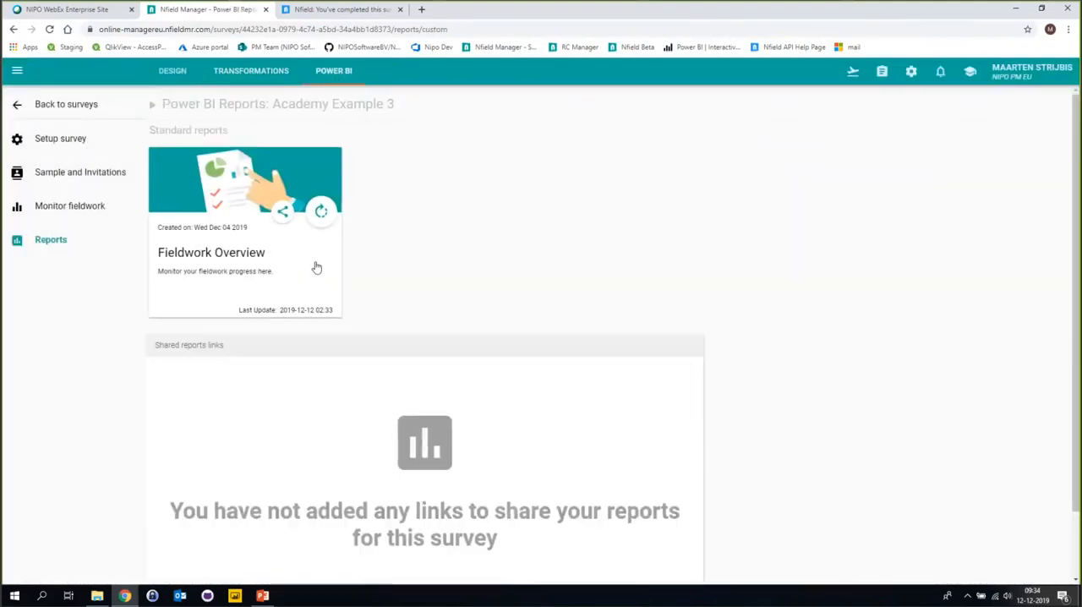
left_click(316, 268)
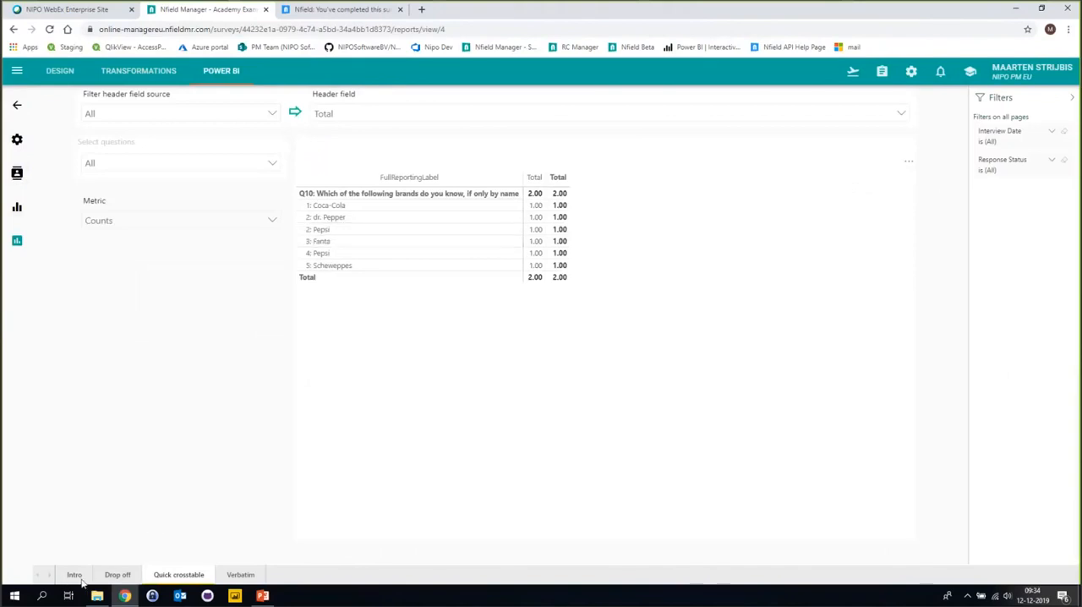
left_click(17, 106)
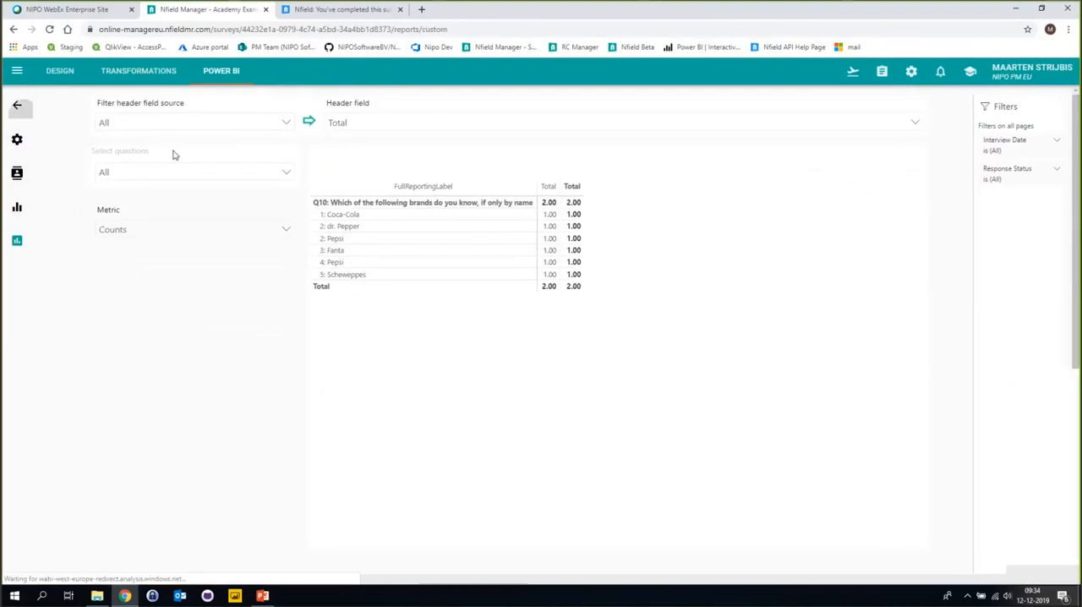
Refresh the Fieldwork Overview report of Academy Example 3 and open its Quick crosstable page.
left_click(321, 212)
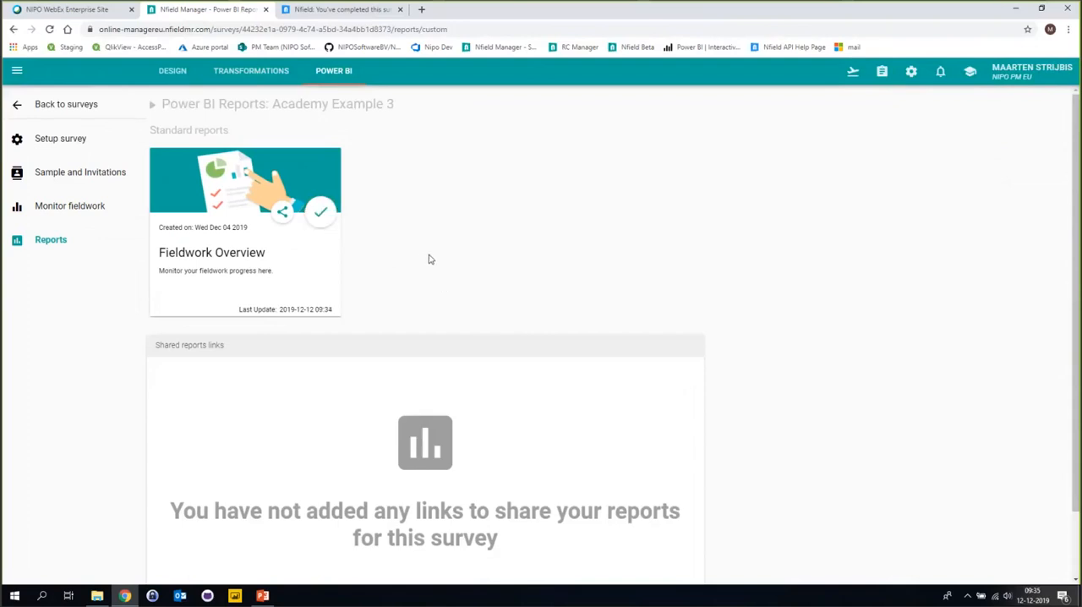
left_click(320, 250)
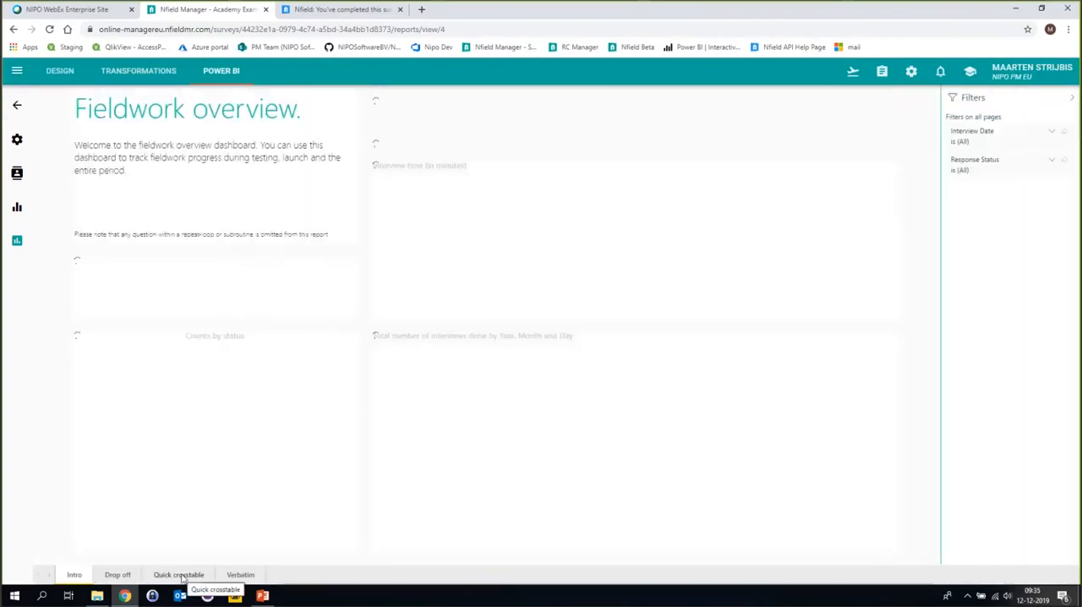
left_click(178, 575)
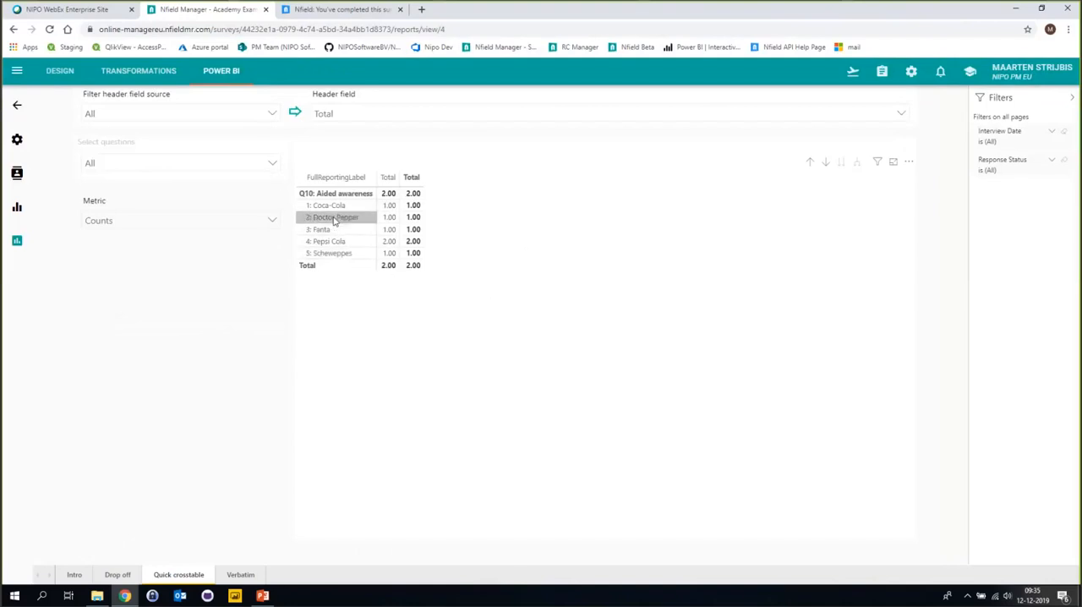
Switch to the ReportingTransformations.pptx presentation in PowerPoint, start the slide show and advance to the Summary slide's first bullet.
left_click(266, 597)
left_click(959, 579)
left_click(488, 306)
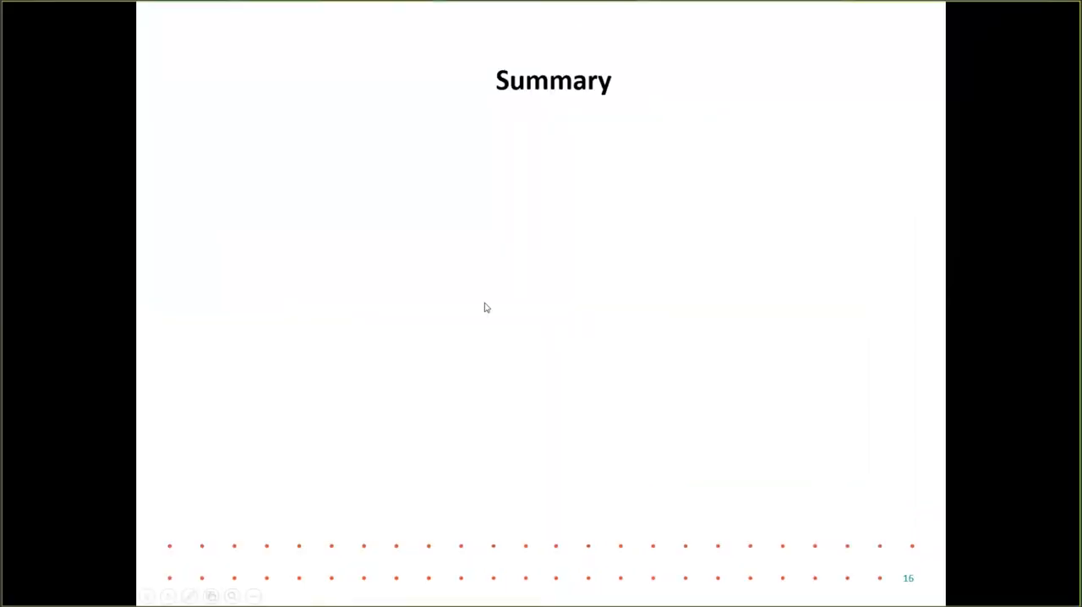
left_click(504, 263)
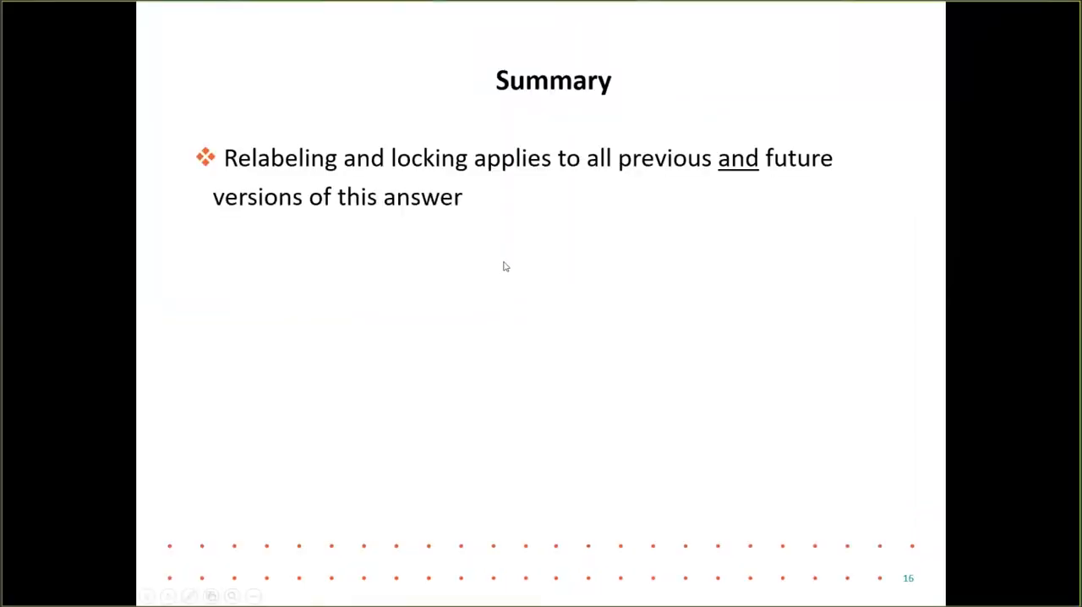